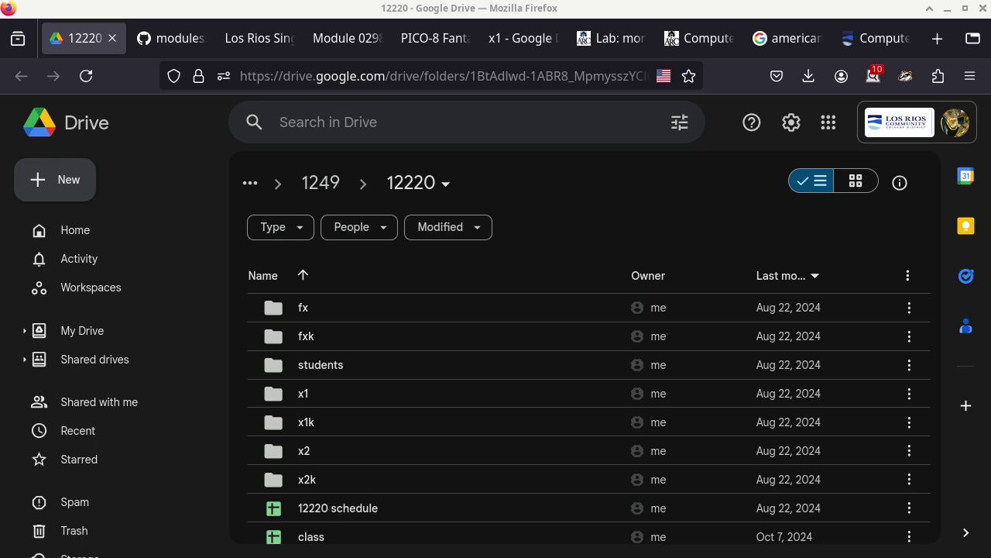
Switch to Logisim and open the recent circuit file processor0004.circ.
{"action": "key", "text": "alt+Tab"}
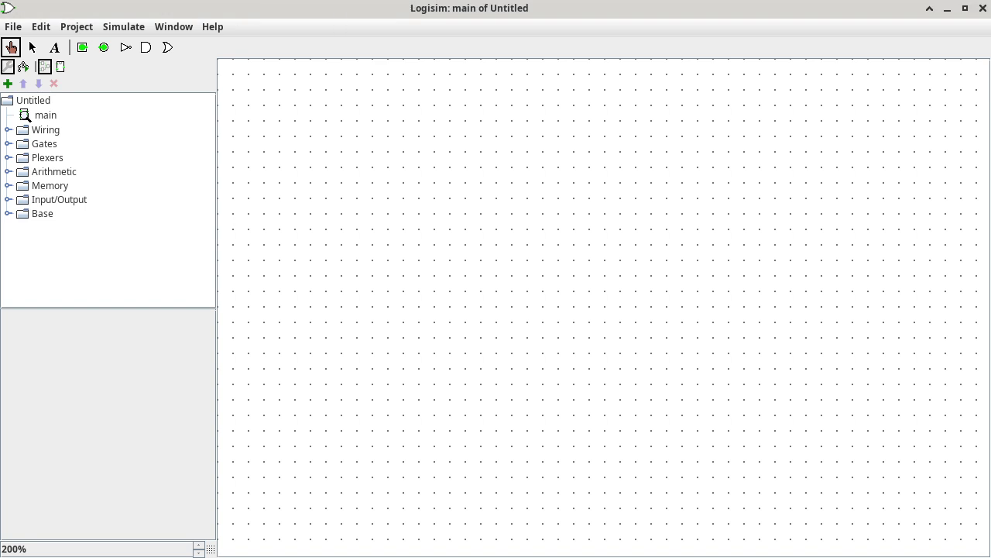
{"action": "left_click", "coordinate": [13, 27]}
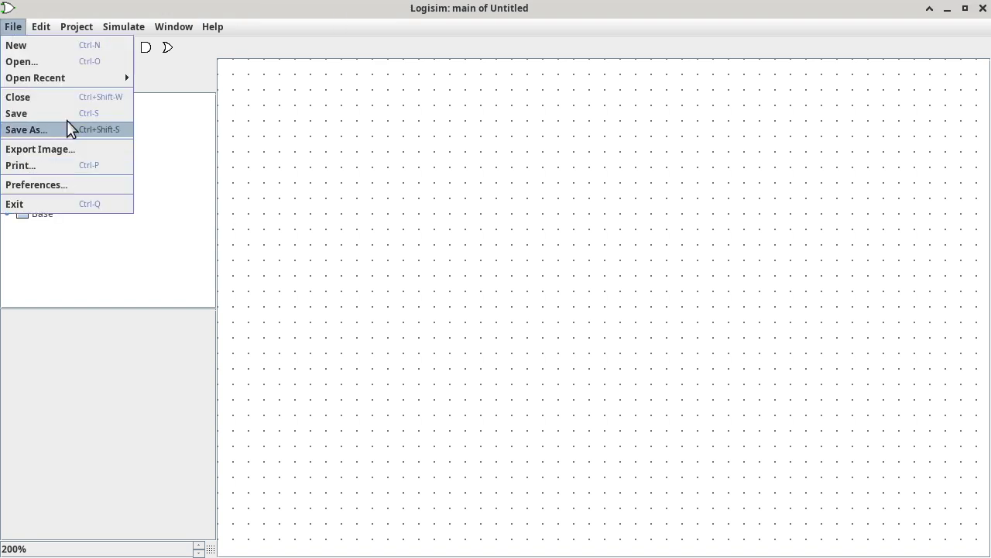
{"action": "mouse_move", "coordinate": [76, 79]}
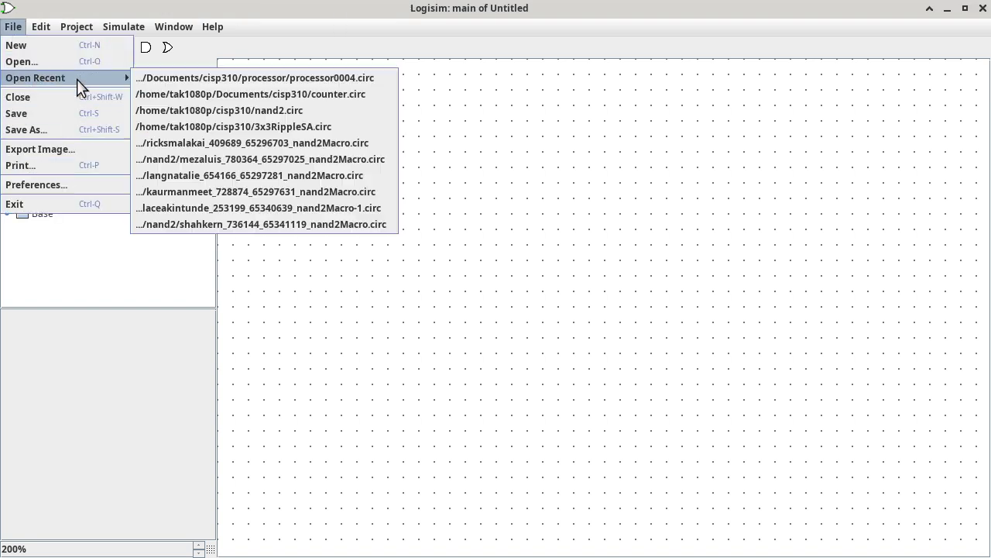
{"action": "left_click", "coordinate": [185, 79]}
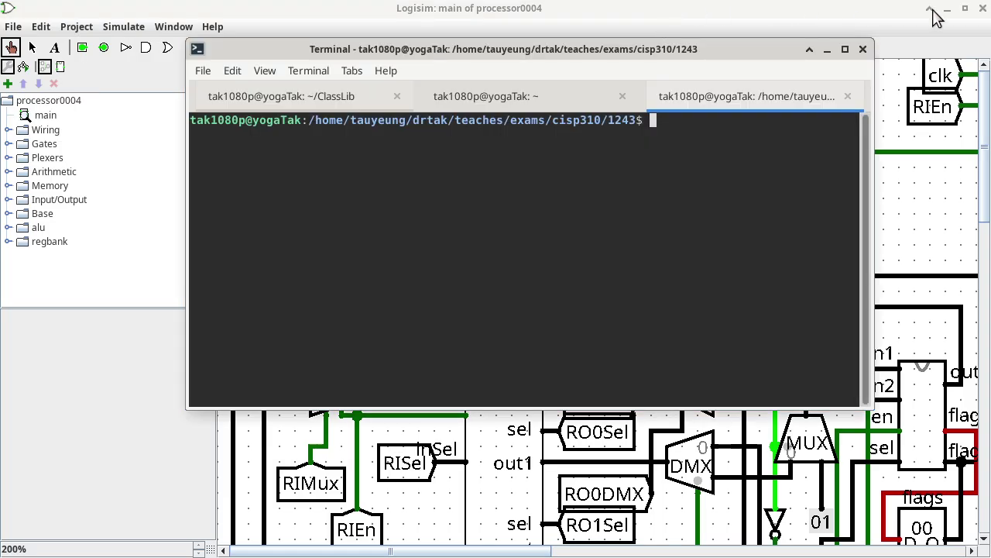
Switch to Firefox and start a new announcement in the Canvas course CISP 310 LEC 12220.
{"action": "left_click", "coordinate": [936, 17]}
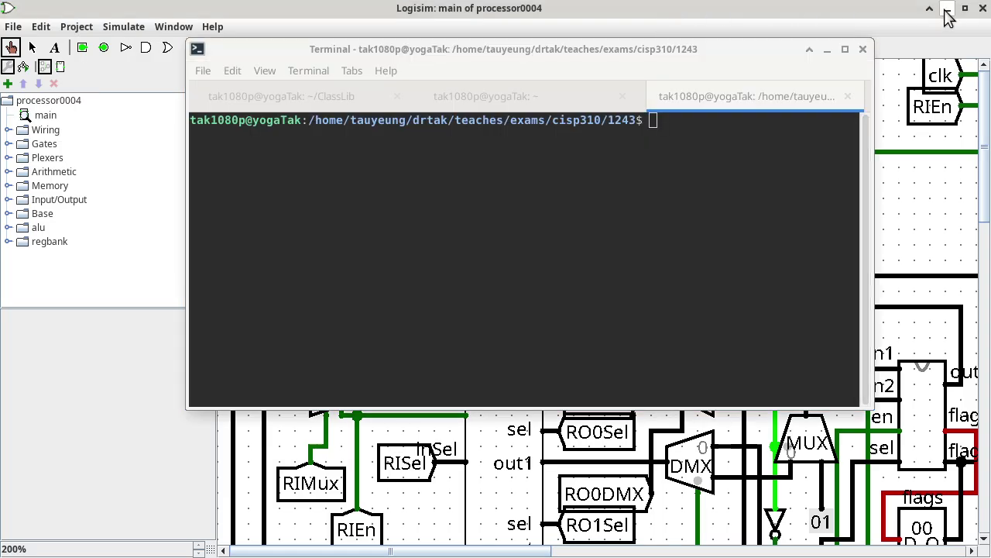
{"action": "left_click", "coordinate": [948, 11]}
{"action": "left_click", "coordinate": [844, 16]}
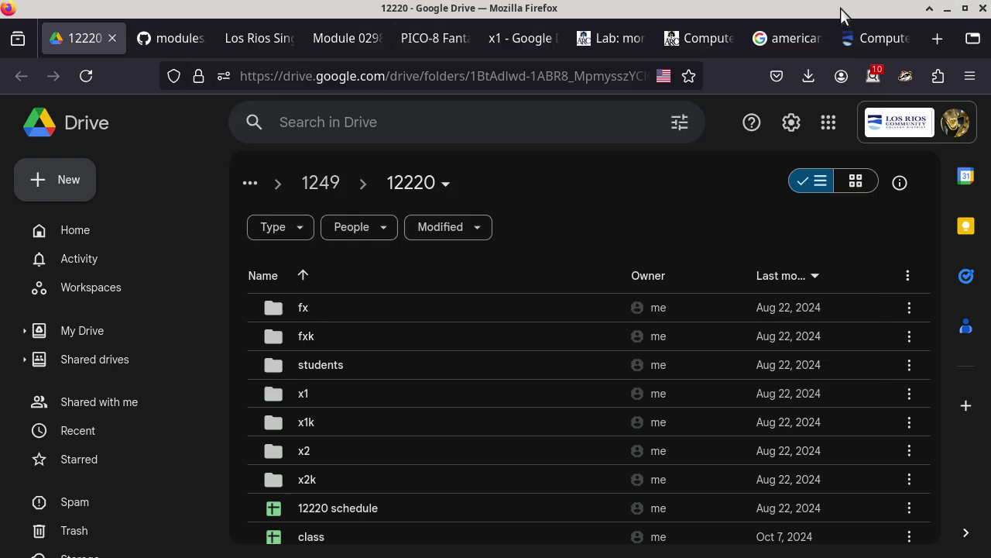
{"action": "left_click", "coordinate": [236, 40]}
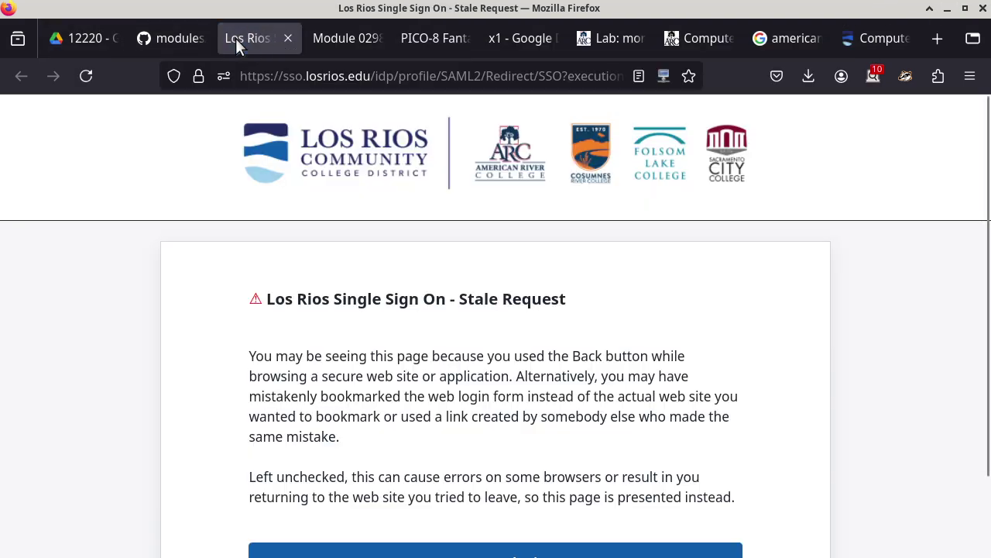
{"action": "left_click", "coordinate": [351, 42]}
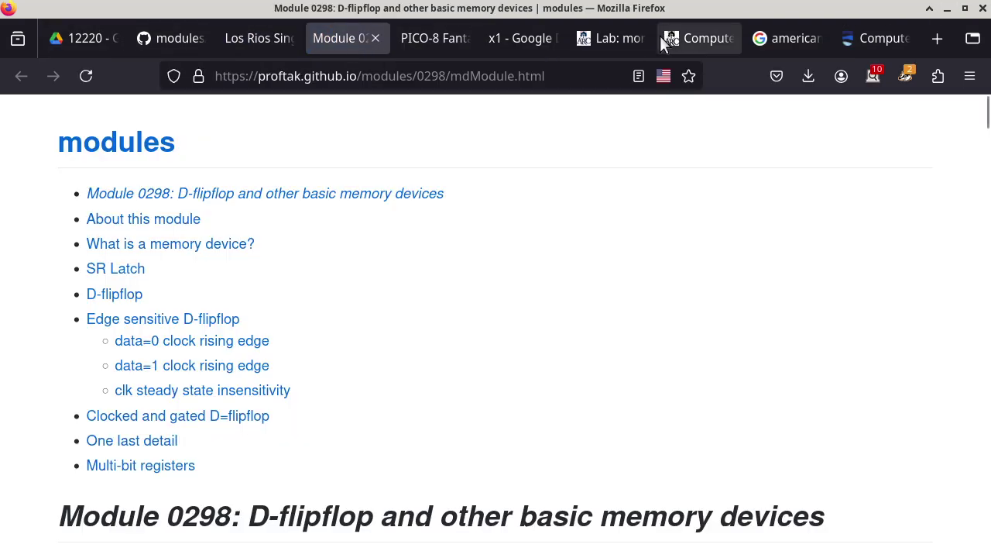
{"action": "left_click", "coordinate": [619, 36]}
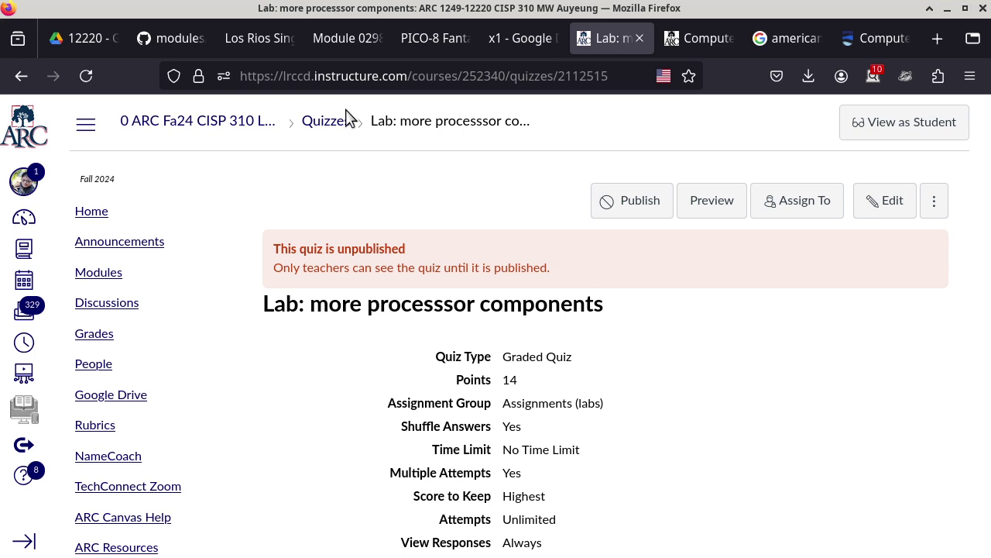
{"action": "left_click", "coordinate": [223, 128]}
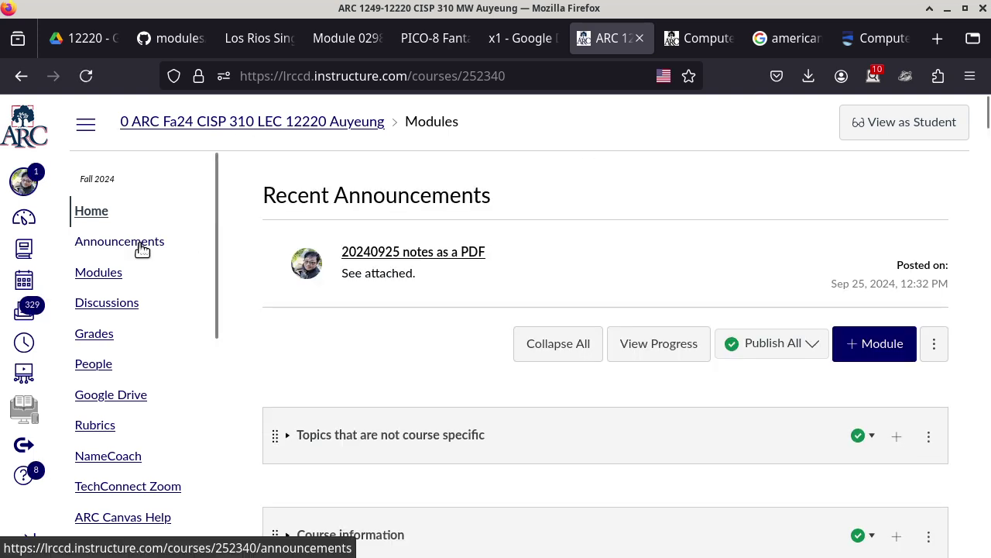
{"action": "left_click", "coordinate": [141, 246]}
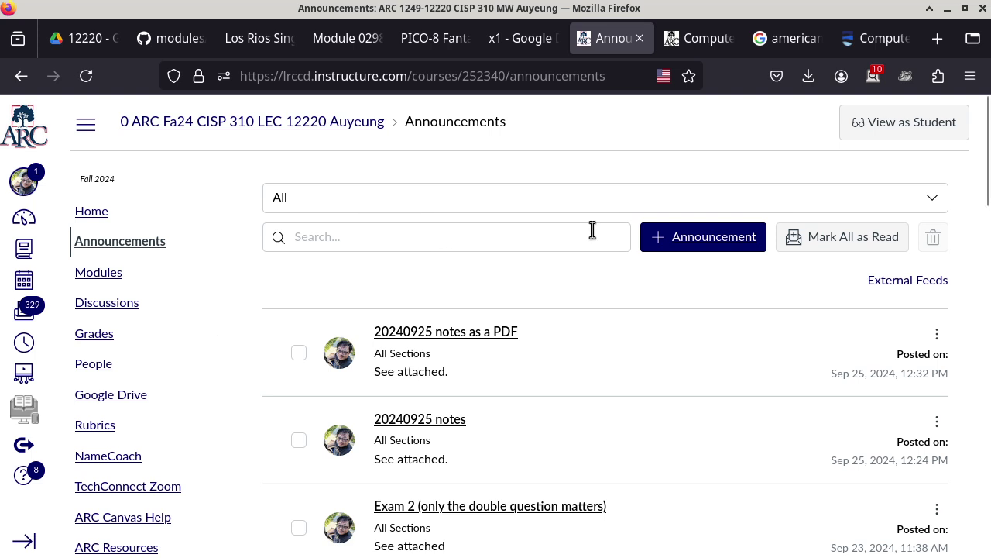
{"action": "left_click", "coordinate": [682, 247]}
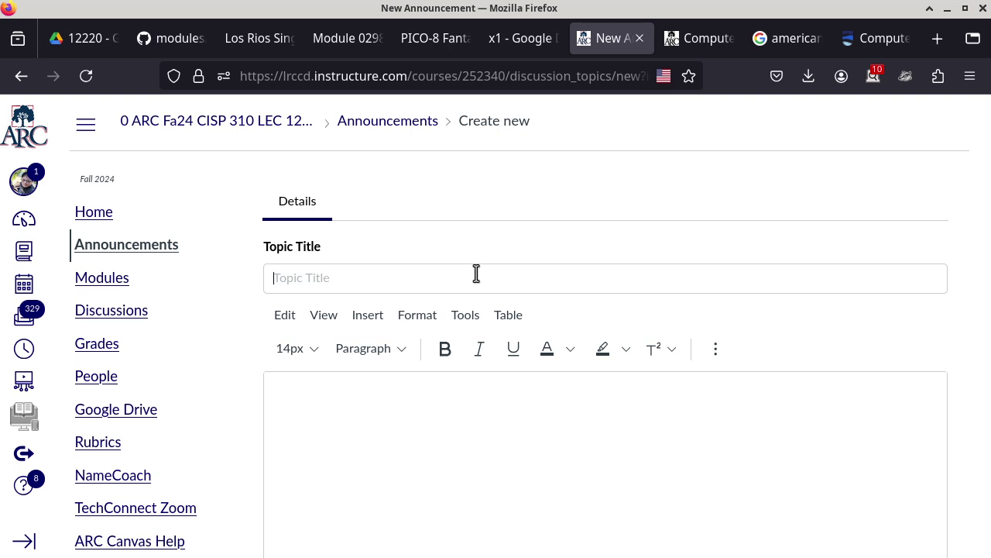
Title the announcement "Processor files" and write "See attached" as its body text.
{"action": "type", "text": "Processor fil"}
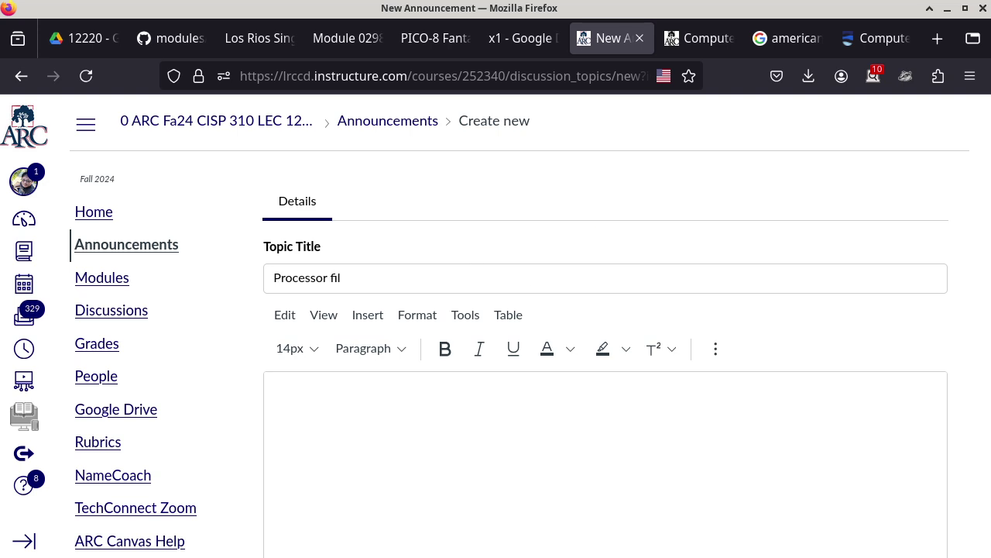
{"action": "type", "text": "es"}
{"action": "left_click", "coordinate": [472, 511]}
{"action": "type", "text": "Se"}
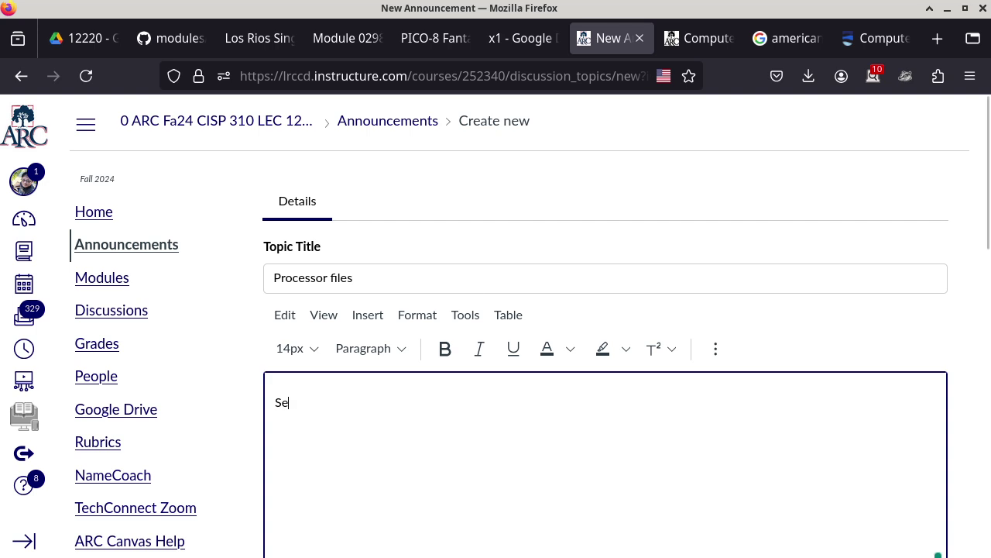
{"action": "type", "text": "e attached"}
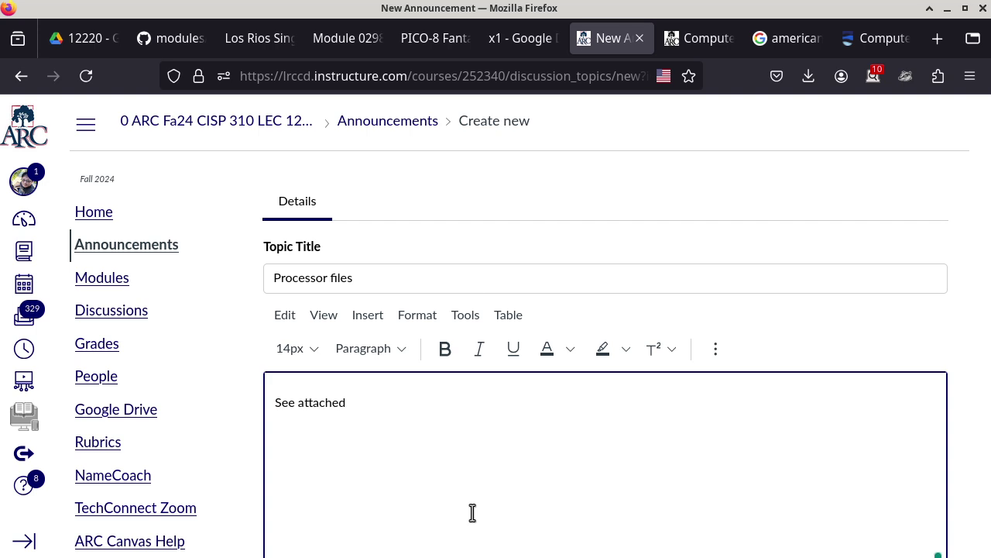
Attach the recently used file processor0004.zip to the announcement.
{"action": "scroll", "coordinate": [472, 513], "scroll_direction": "down", "scroll_amount": 10}
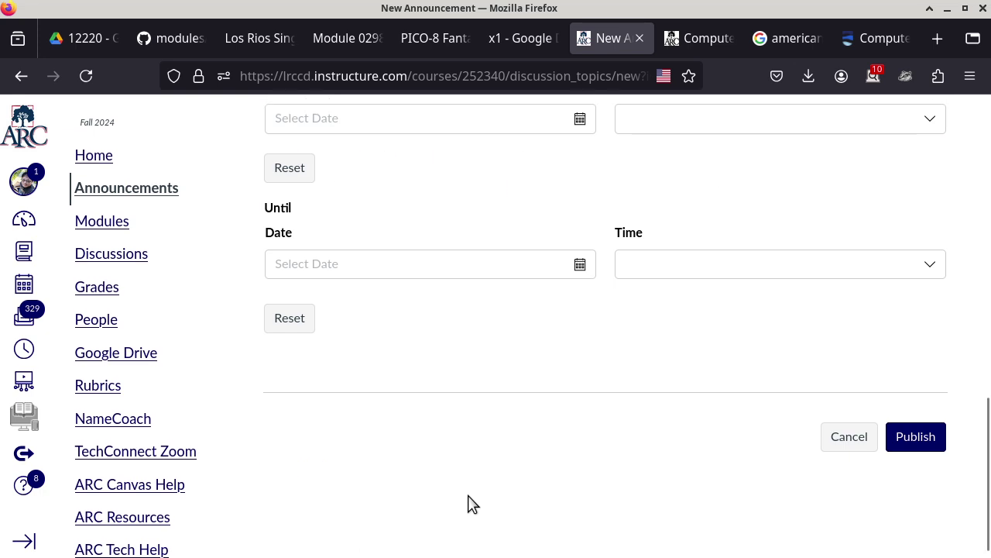
{"action": "scroll", "coordinate": [472, 505], "scroll_direction": "up", "scroll_amount": 3}
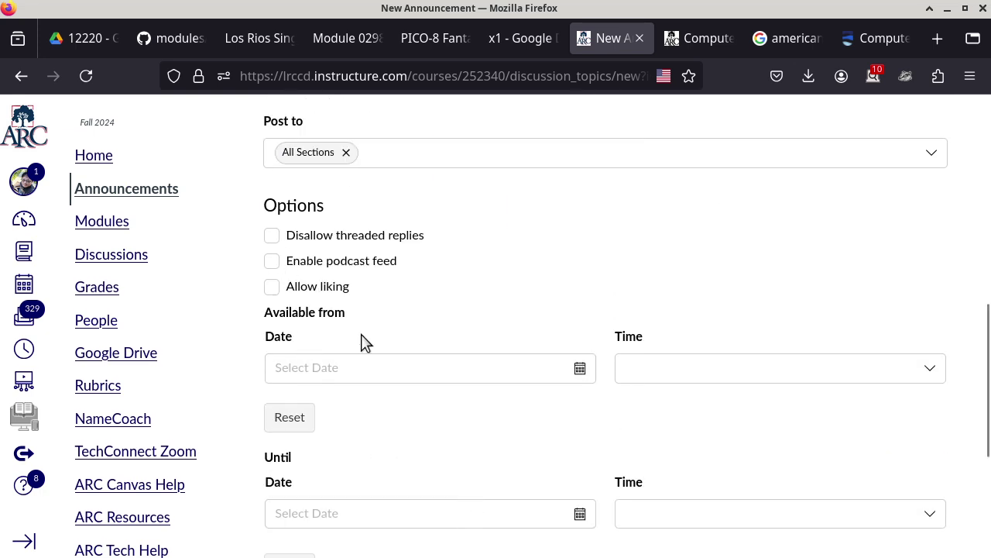
{"action": "scroll", "coordinate": [366, 343], "scroll_direction": "down", "scroll_amount": 3}
{"action": "scroll", "coordinate": [341, 334], "scroll_direction": "down", "scroll_amount": 1}
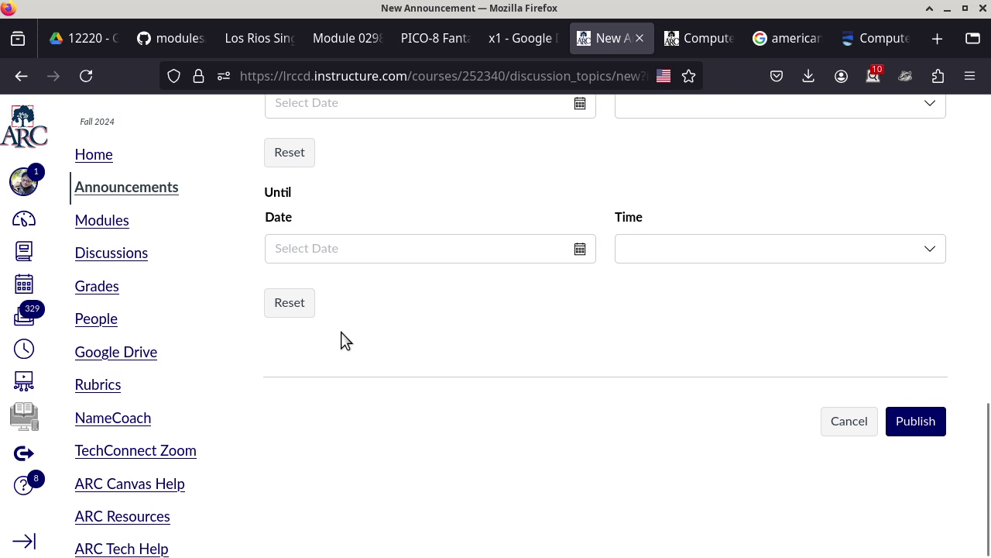
{"action": "scroll", "coordinate": [341, 337], "scroll_direction": "up", "scroll_amount": 5}
{"action": "left_click", "coordinate": [324, 259]}
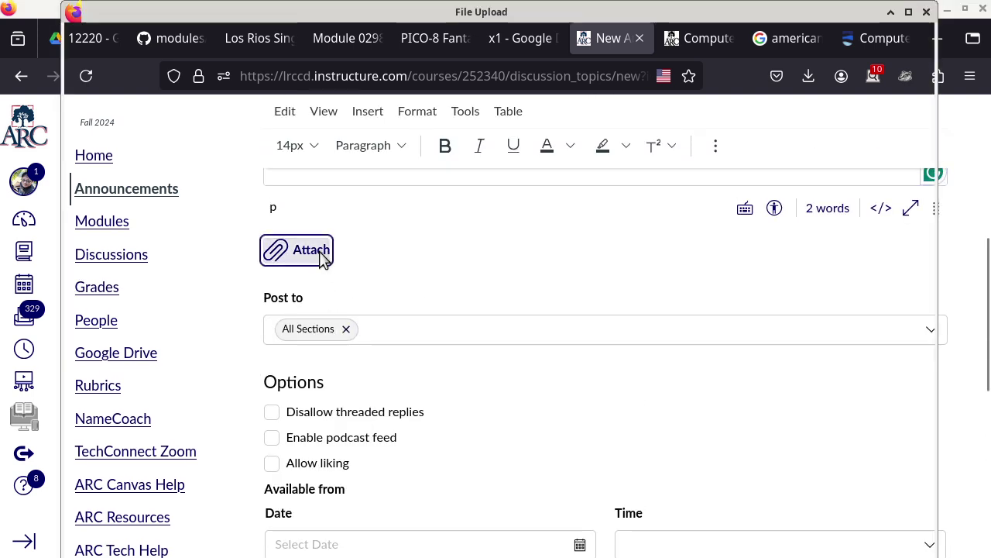
{"action": "type", "text": "/tmp/"}
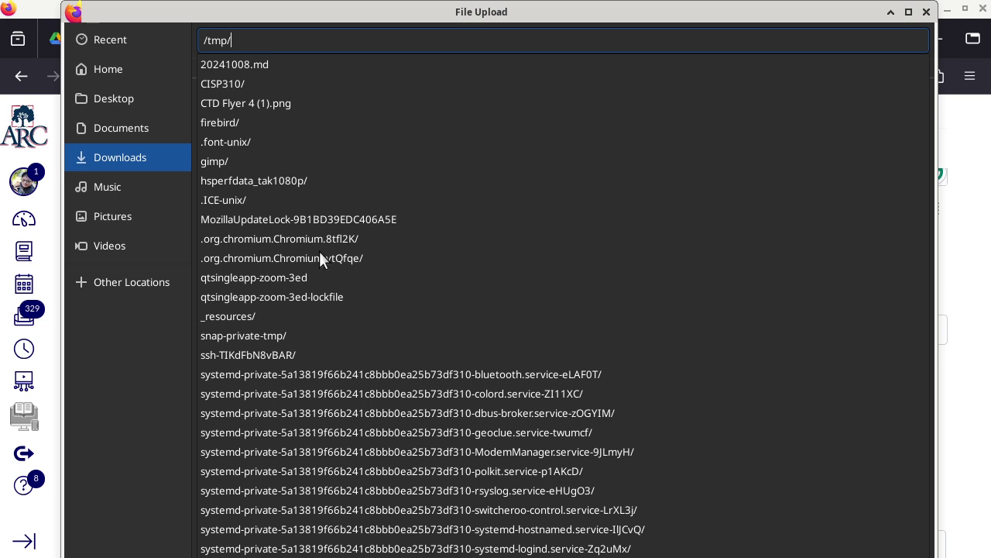
{"action": "type", "text": "processor"}
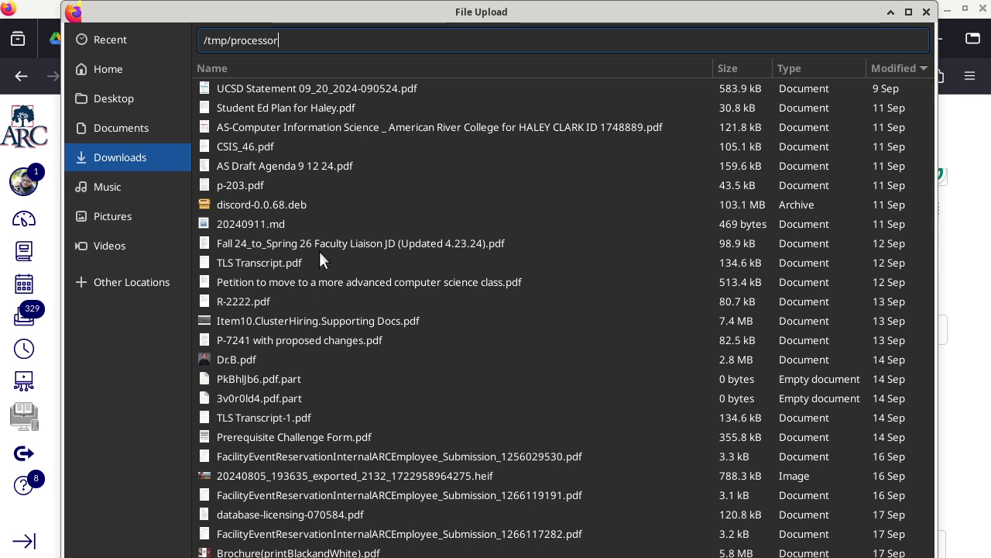
{"action": "left_click", "coordinate": [140, 41]}
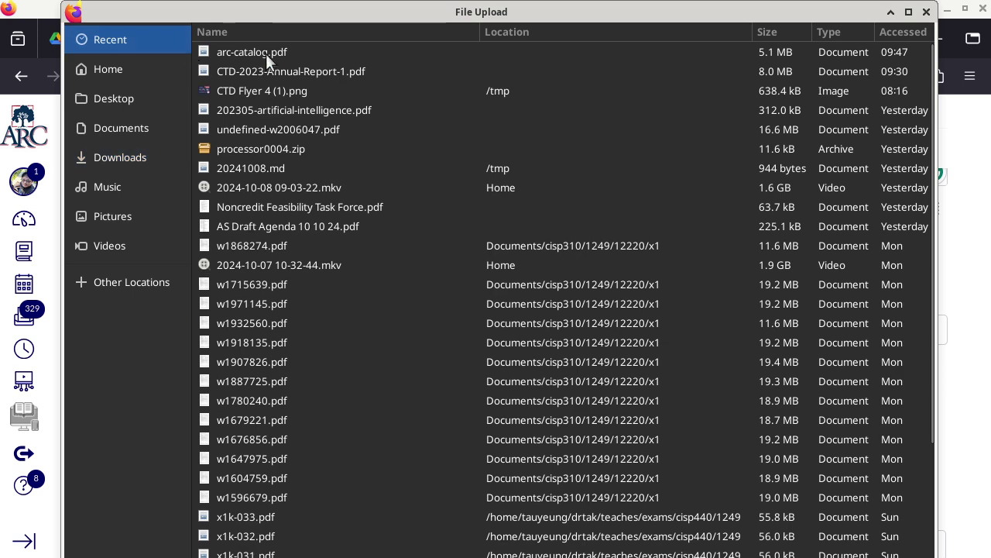
{"action": "left_click", "coordinate": [275, 149]}
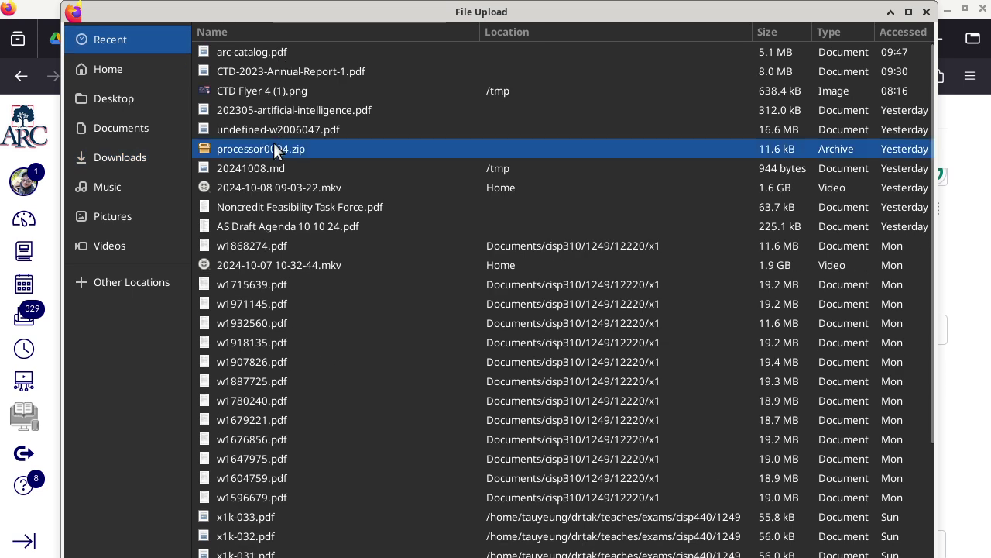
{"action": "double_click", "coordinate": [275, 149]}
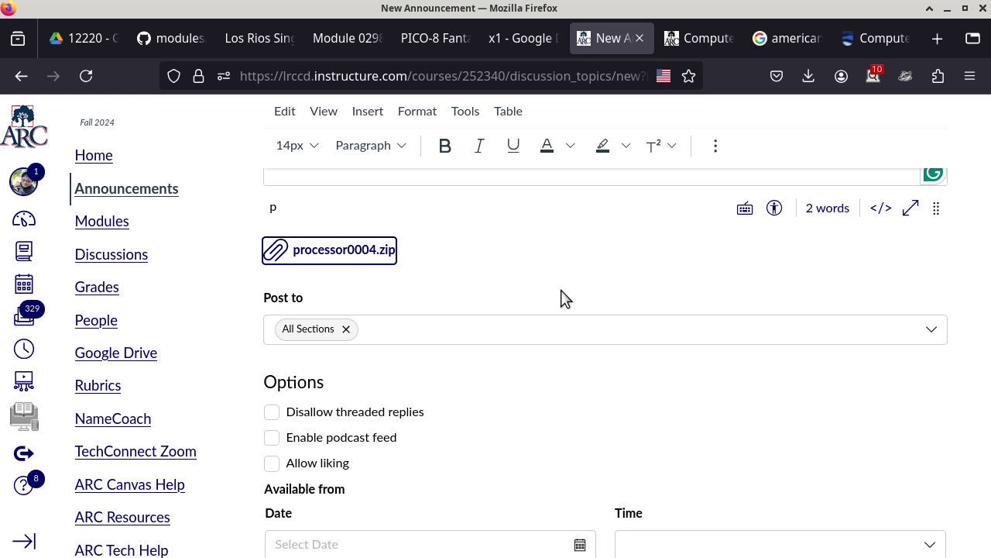
Publish the announcement and return to the course home page to view the "Von Neumann architecture and memory" module.
{"action": "scroll", "coordinate": [563, 299], "scroll_direction": "down", "scroll_amount": 5}
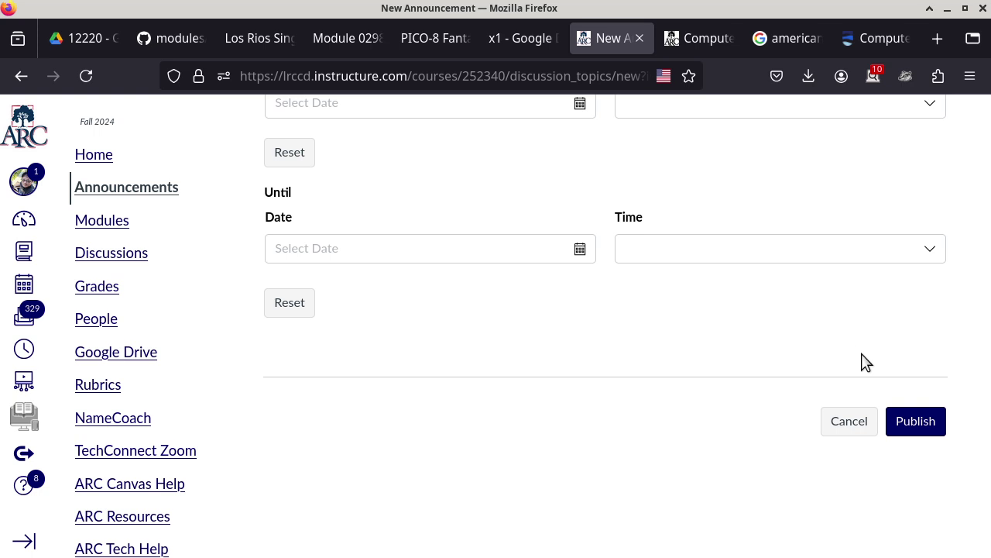
{"action": "left_click", "coordinate": [918, 421]}
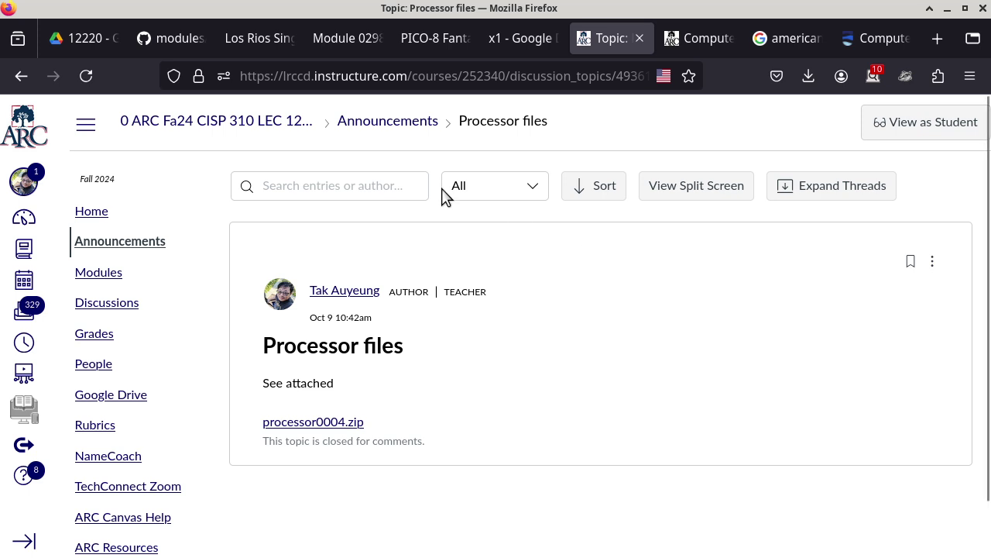
{"action": "left_click", "coordinate": [232, 126]}
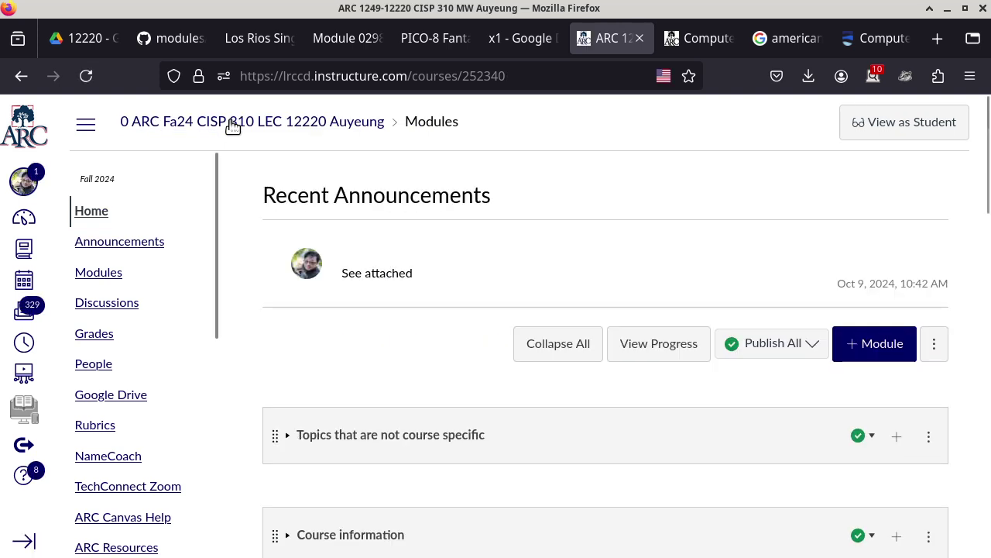
{"action": "scroll", "coordinate": [232, 126], "scroll_direction": "down", "scroll_amount": 10}
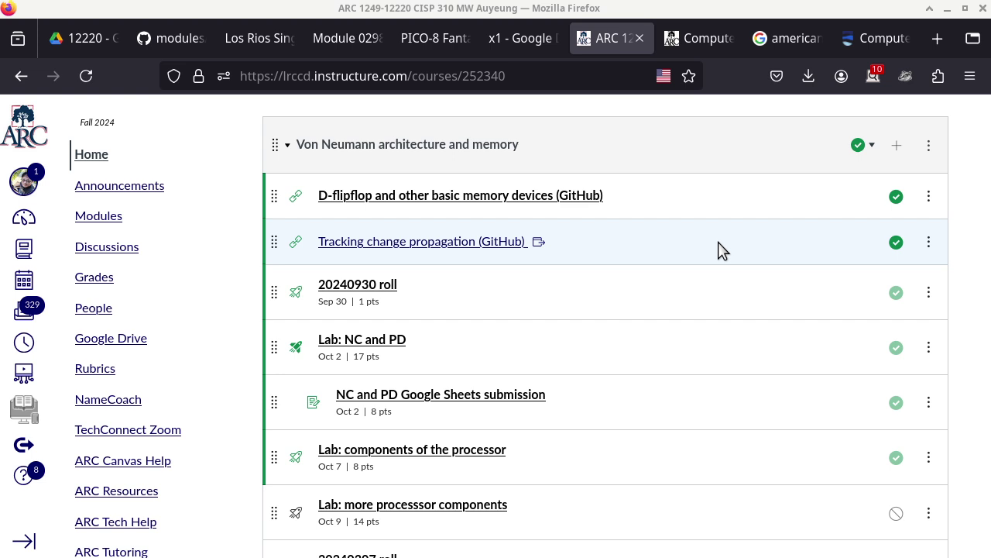
Switch to Logisim and zoom the processor0004 circuit out to 75%.
{"action": "left_click", "coordinate": [948, 10]}
{"action": "left_click", "coordinate": [712, 74]}
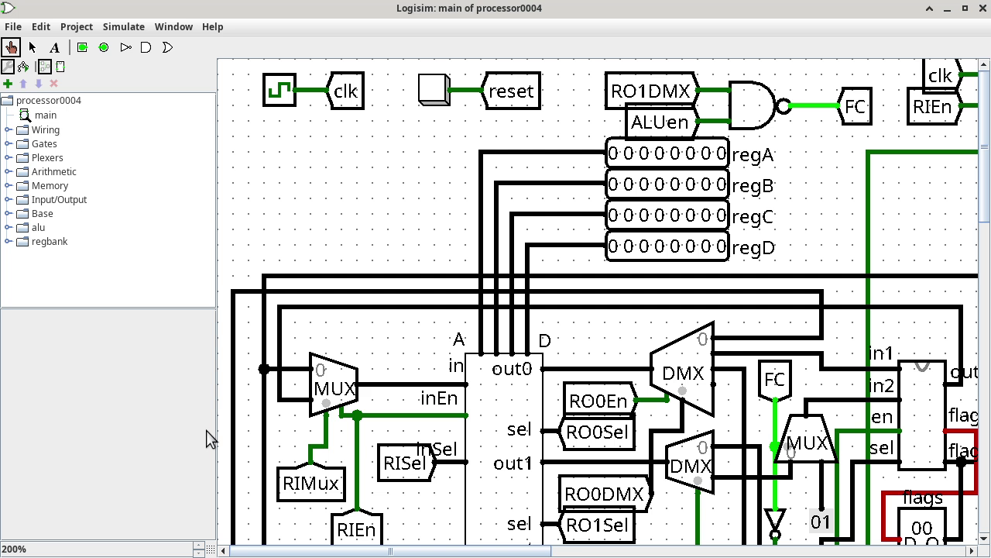
{"action": "left_click", "coordinate": [199, 553]}
{"action": "left_click", "coordinate": [199, 553]}
{"action": "left_click", "coordinate": [199, 553]}
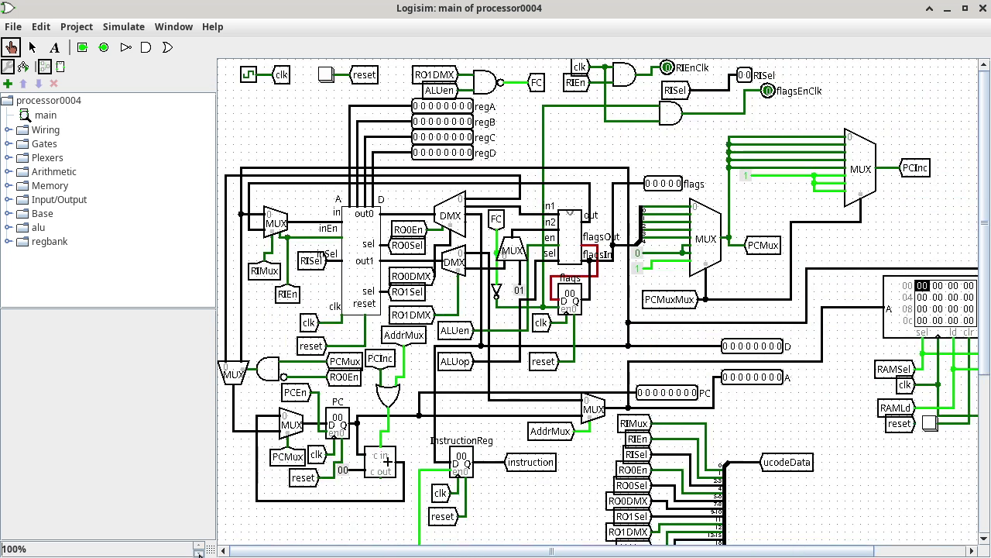
{"action": "left_click", "coordinate": [199, 553]}
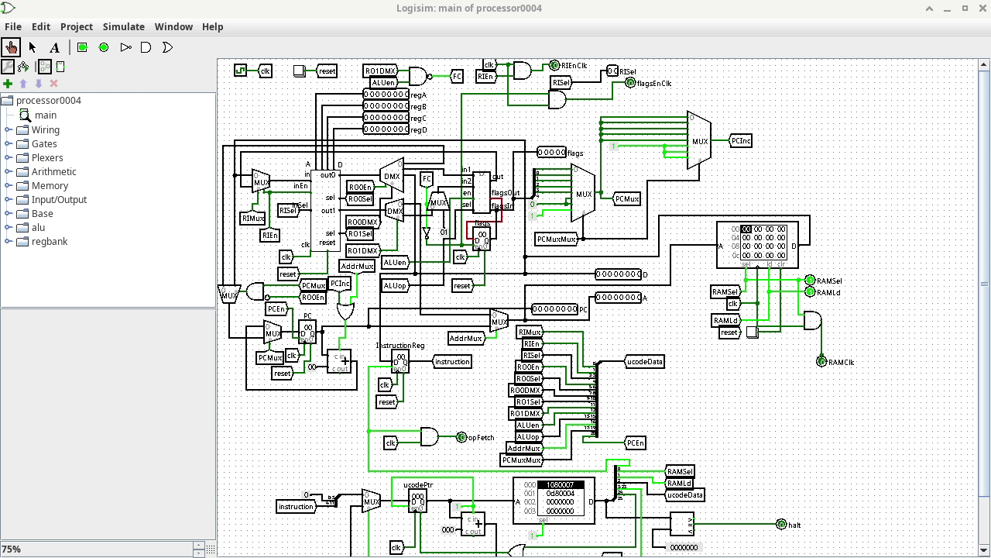
Switch to Joplin and open the 12220 notebook under CISP310 1249.
{"action": "key", "text": "alt+Tab"}
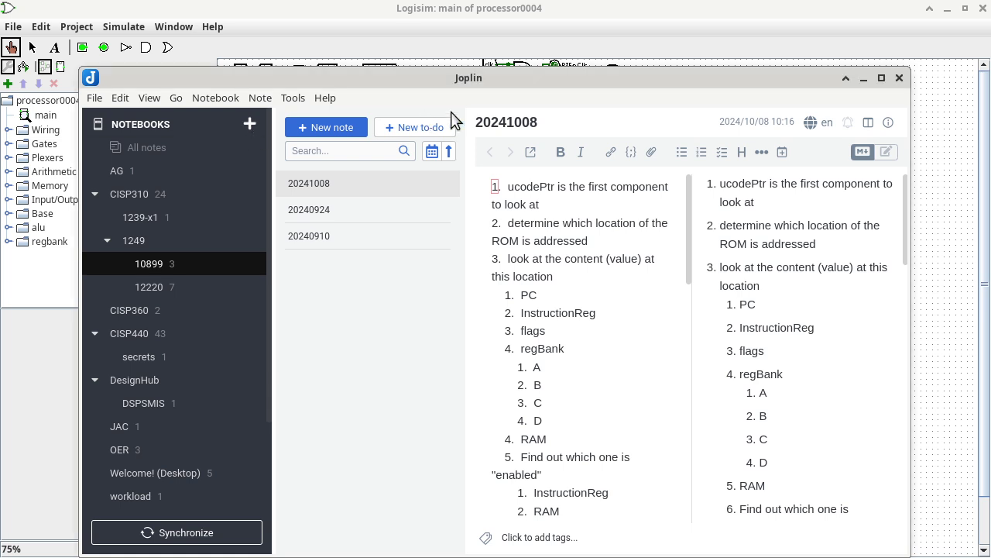
{"action": "left_click", "coordinate": [474, 114]}
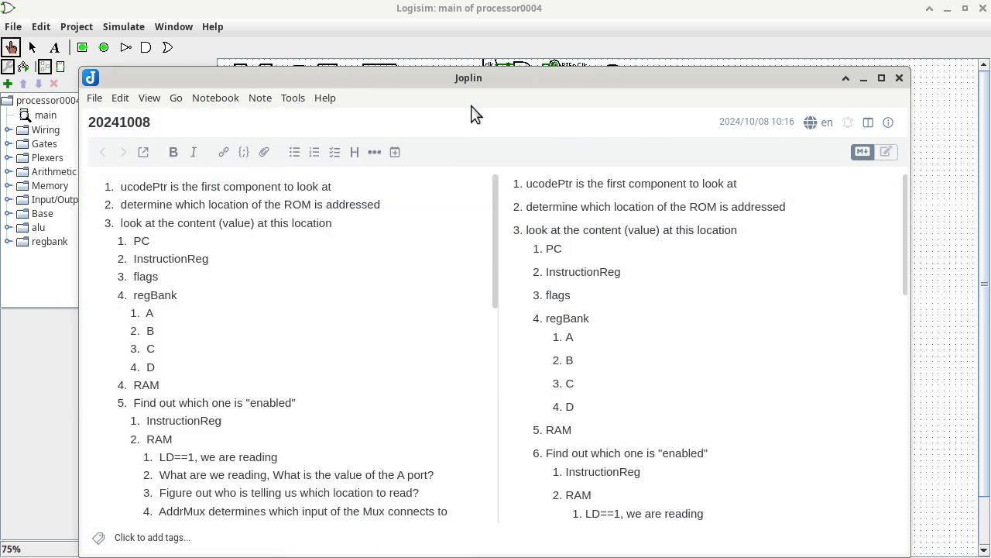
{"action": "key", "text": "F10"}
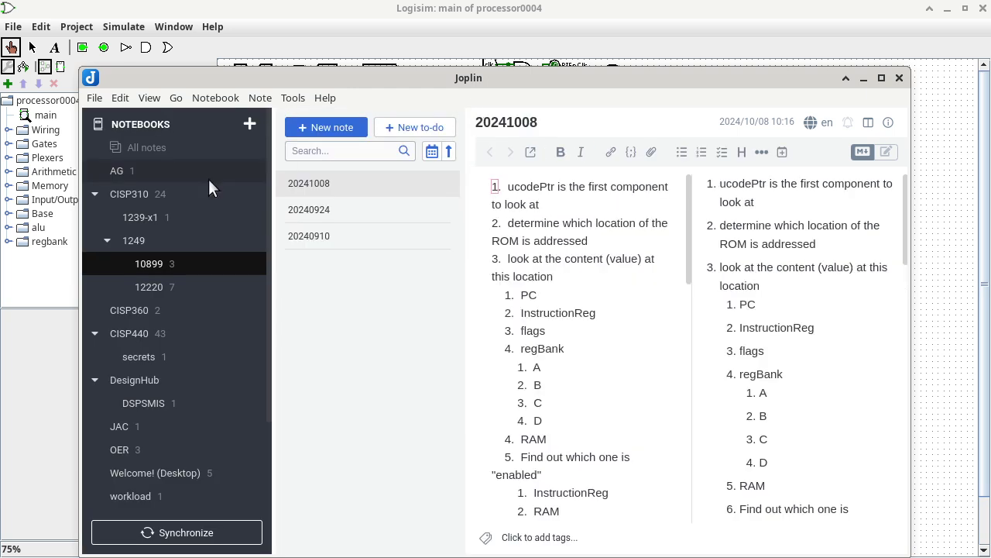
{"action": "left_click", "coordinate": [150, 285]}
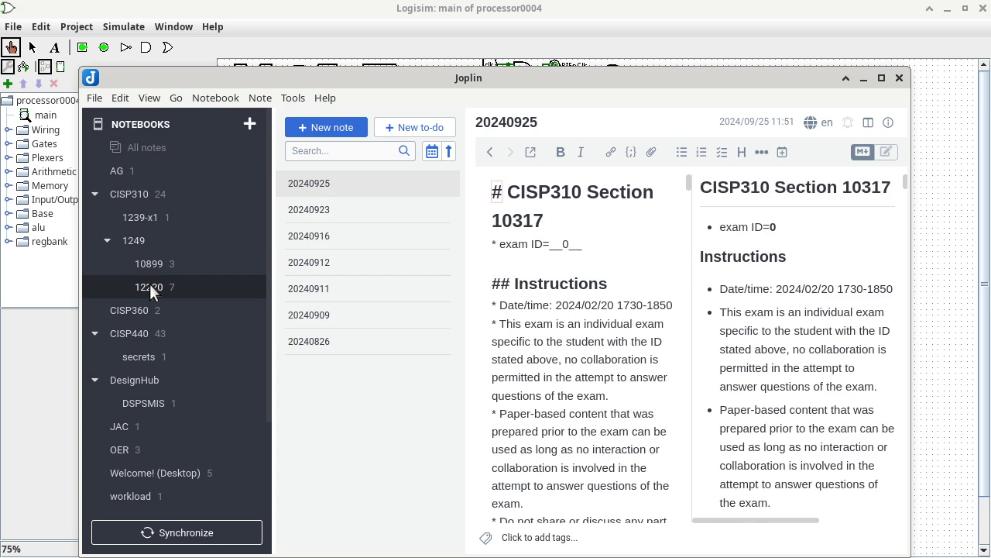
Create a new note titled 20241009 in the 12220 notebook, hiding the notebook and note lists.
{"action": "left_click", "coordinate": [355, 134]}
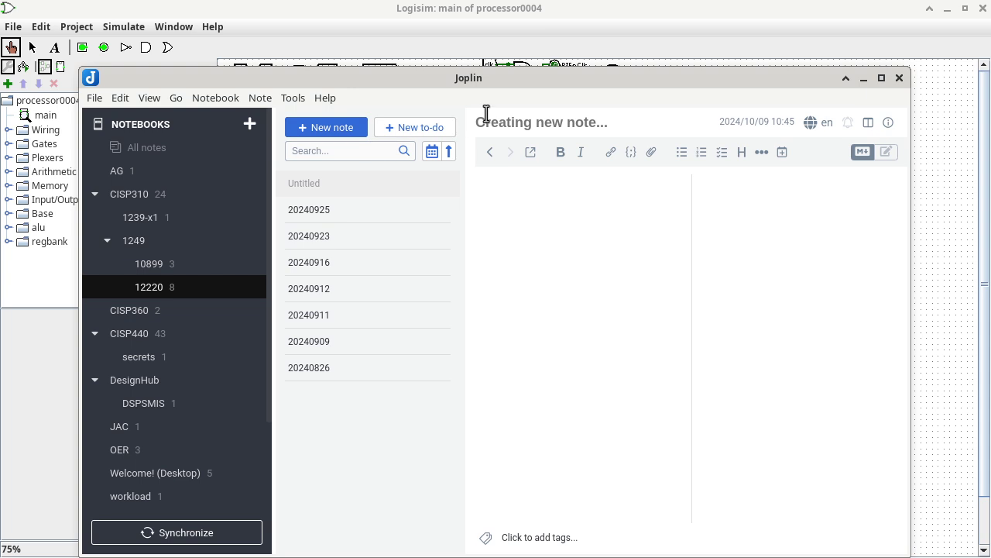
{"action": "key", "text": "F10"}
{"action": "key", "text": "F11"}
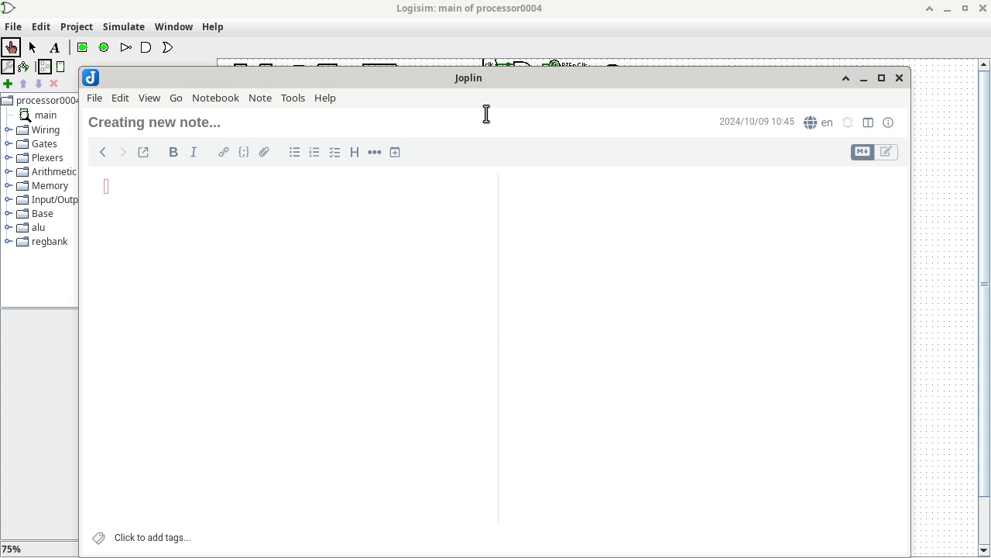
{"action": "type", "text": "2024"}
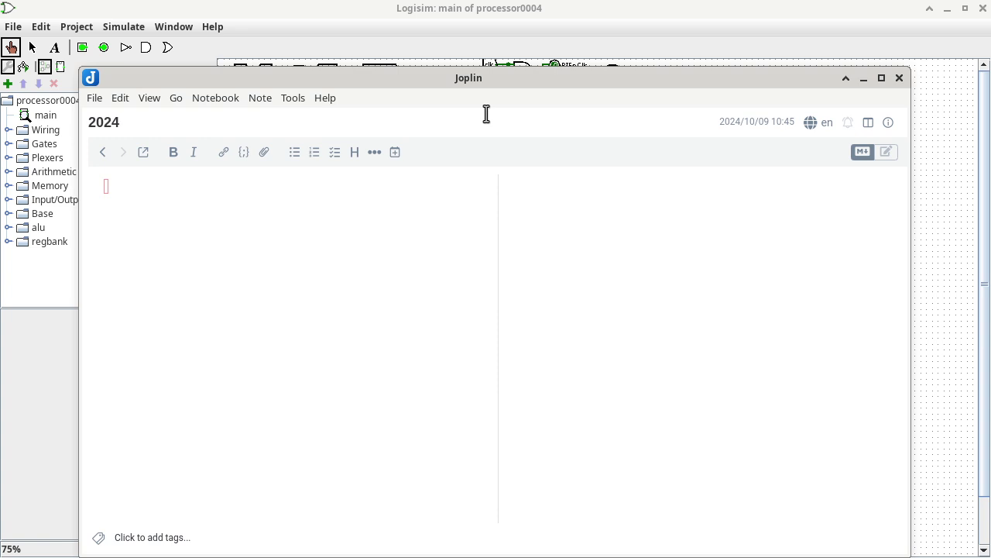
{"action": "type", "text": "09"}
{"action": "key", "text": "BackSpace"}
{"action": "key", "text": "BackSpace"}
{"action": "type", "text": "1010"}
{"action": "key", "text": "BackSpace"}
{"action": "key", "text": "BackSpace"}
{"action": "type", "text": "09"}
Switch back to Logisim and enlarge the processor circuit to 150%, focusing on the ucodePtr register and microcode ROM.
{"action": "left_click_drag", "start_coordinate": [502, 83], "coordinate": [387, 557]}
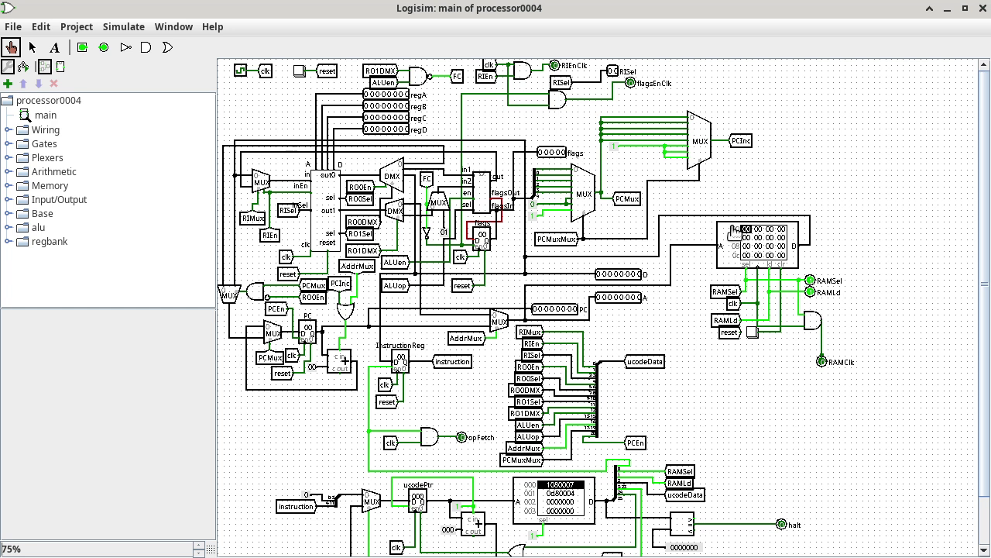
{"action": "left_click", "coordinate": [200, 547]}
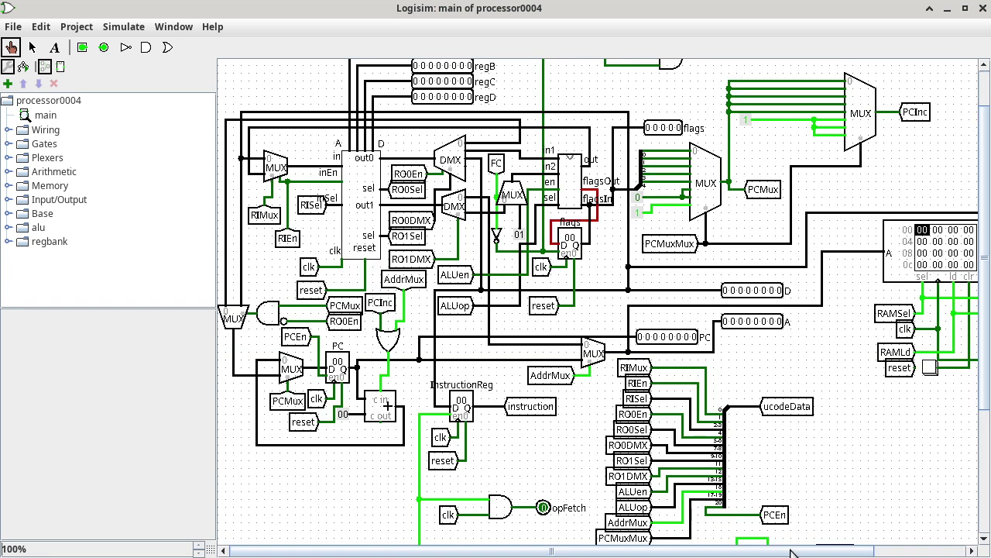
{"action": "left_click_drag", "start_coordinate": [791, 551], "coordinate": [940, 544]}
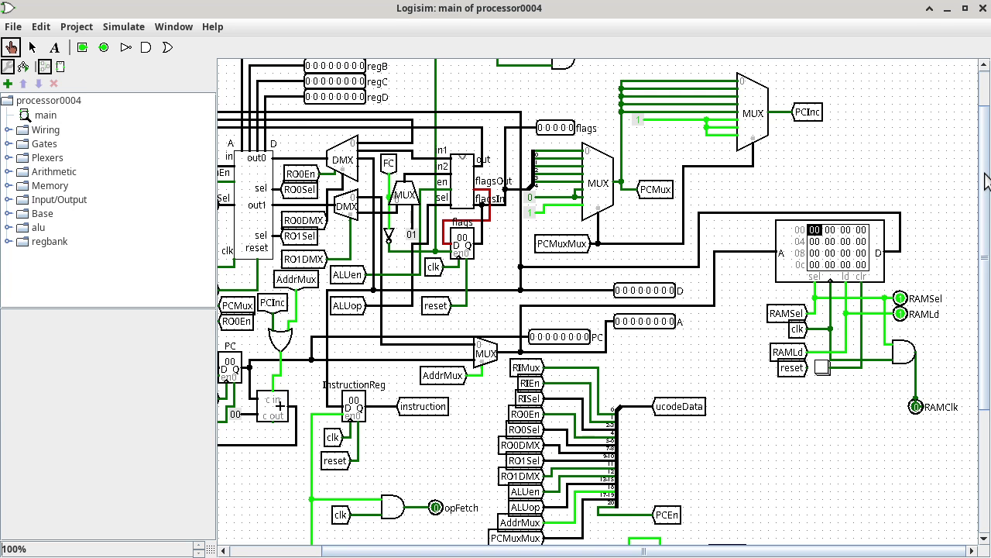
{"action": "scroll", "coordinate": [980, 233], "scroll_direction": "down", "scroll_amount": 5}
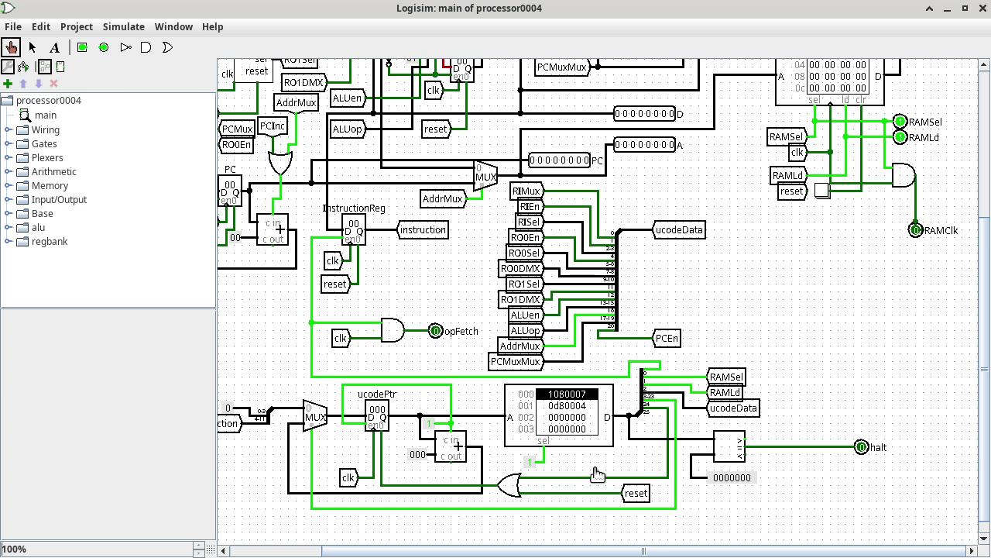
{"action": "left_click", "coordinate": [379, 415]}
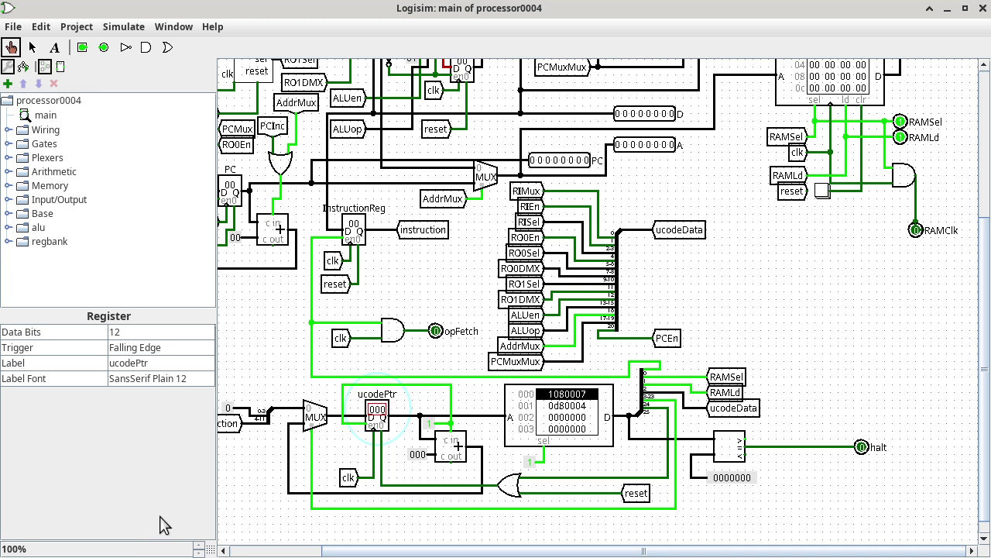
{"action": "left_click", "coordinate": [200, 546]}
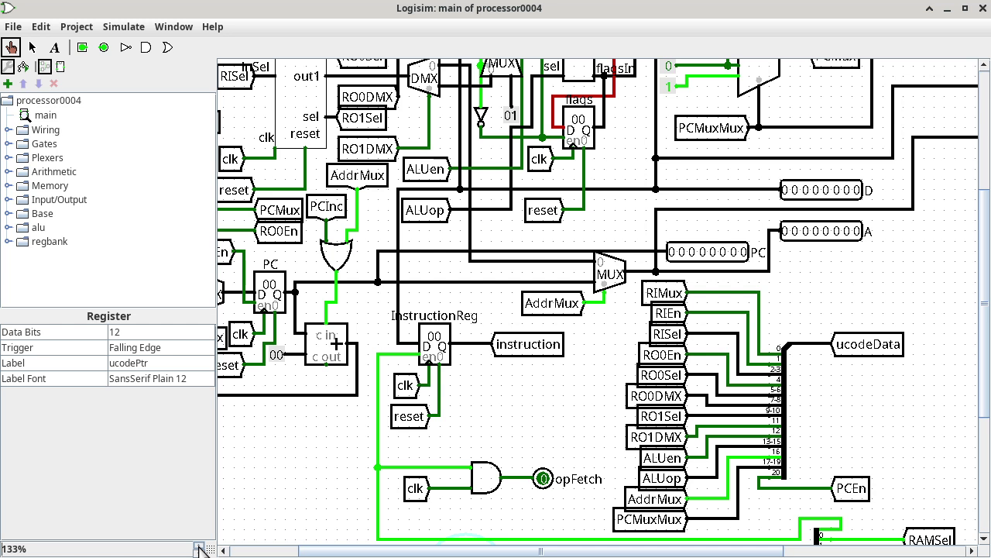
{"action": "left_click", "coordinate": [199, 547]}
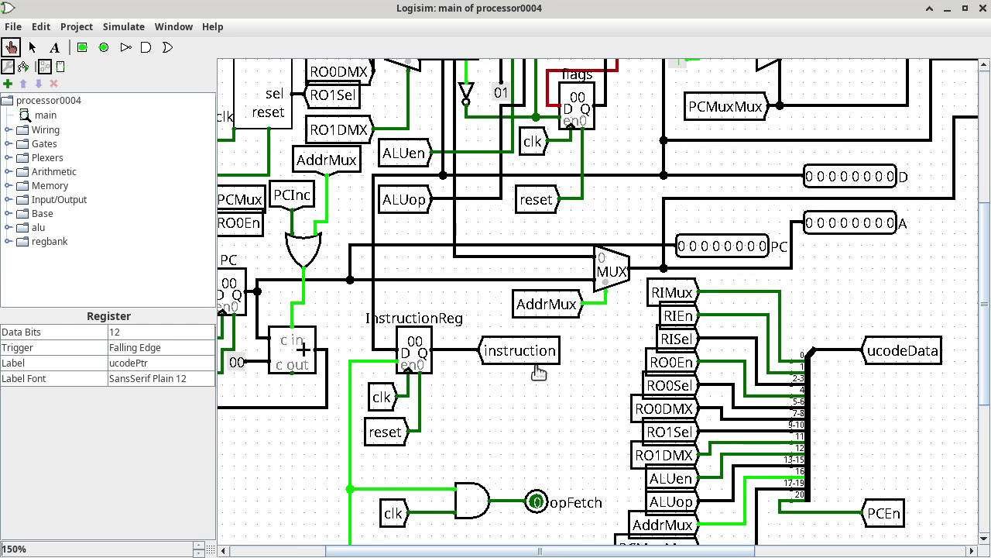
{"action": "scroll", "coordinate": [538, 373], "scroll_direction": "down", "scroll_amount": 6}
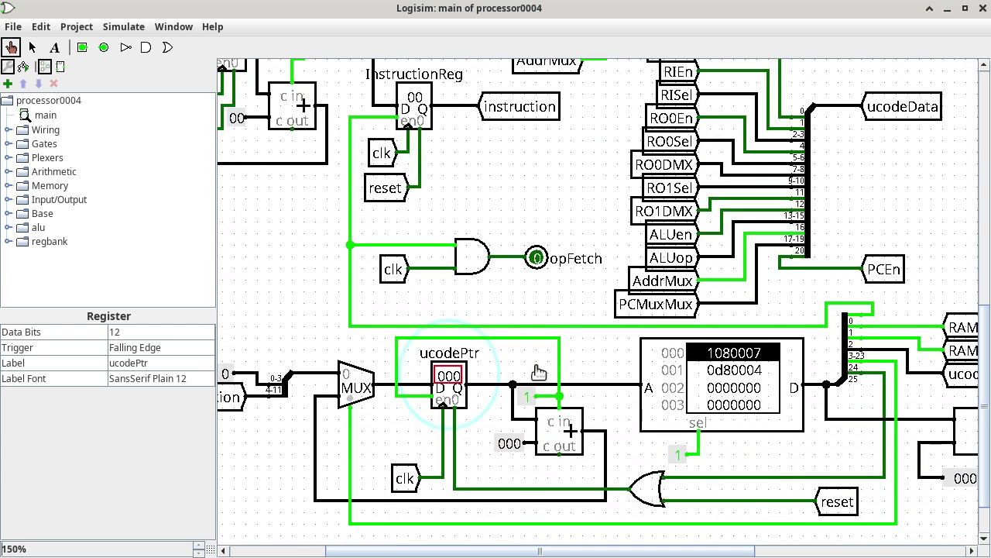
{"action": "scroll", "coordinate": [538, 373], "scroll_direction": "down", "scroll_amount": 1}
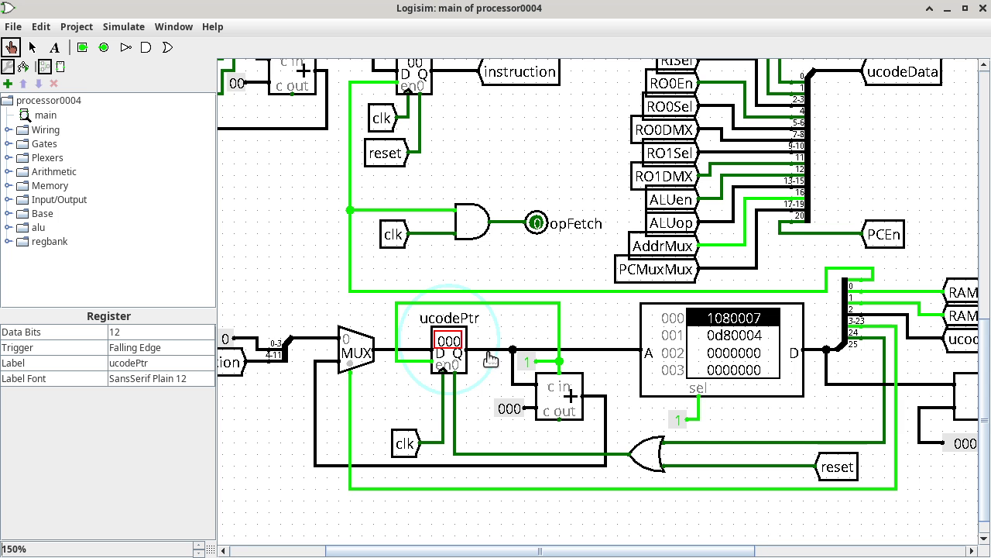
Probe the value on the wire from the ucodePtr register's output to the ROM's address input.
{"action": "left_click", "coordinate": [616, 359]}
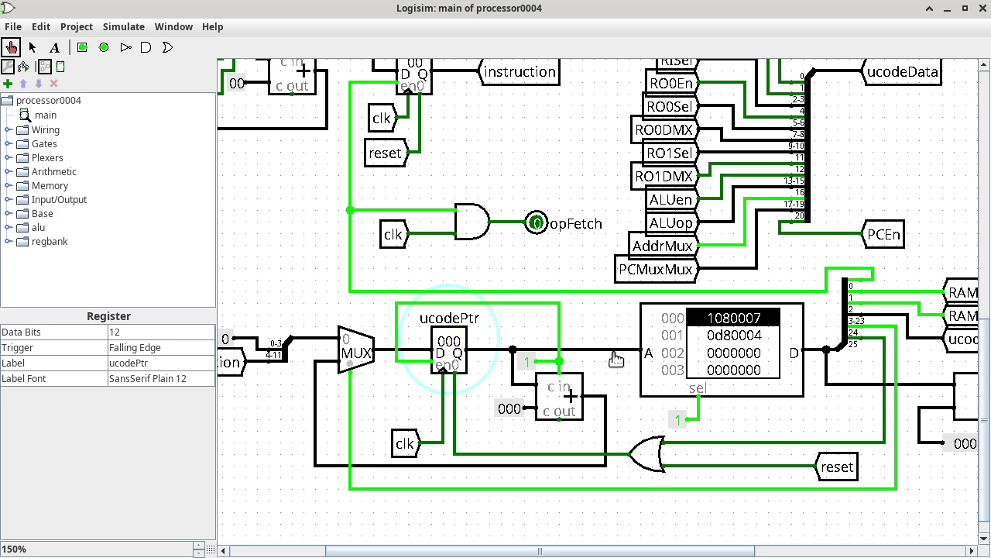
{"action": "left_click", "coordinate": [615, 355]}
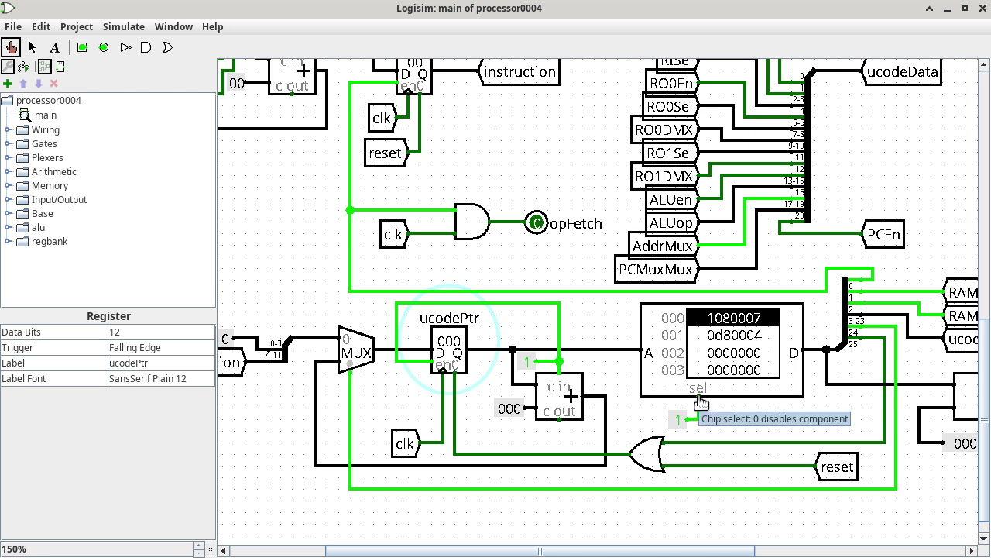
{"action": "left_click", "coordinate": [578, 355]}
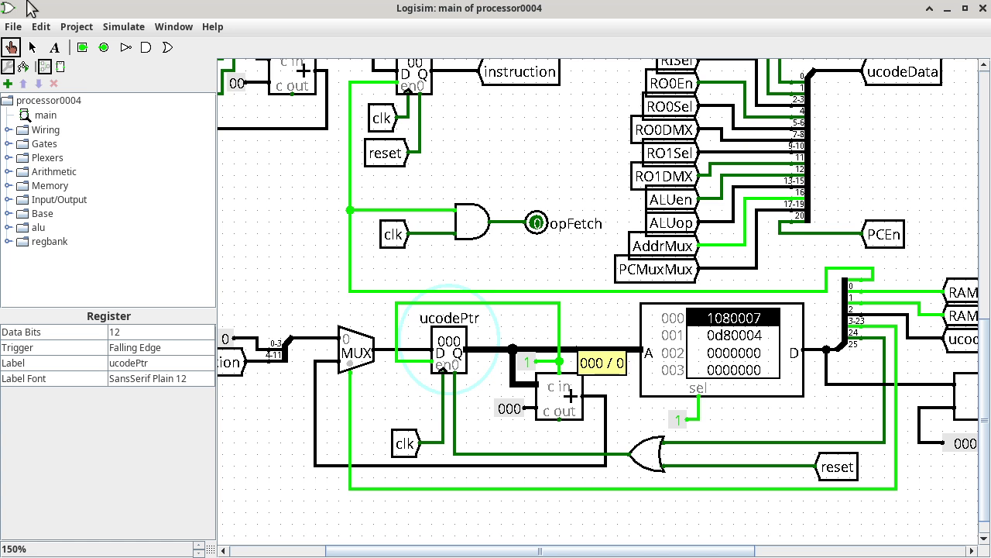
Display the microcode ROM's attributes and probe the value on its data output wire.
{"action": "left_click", "coordinate": [32, 47]}
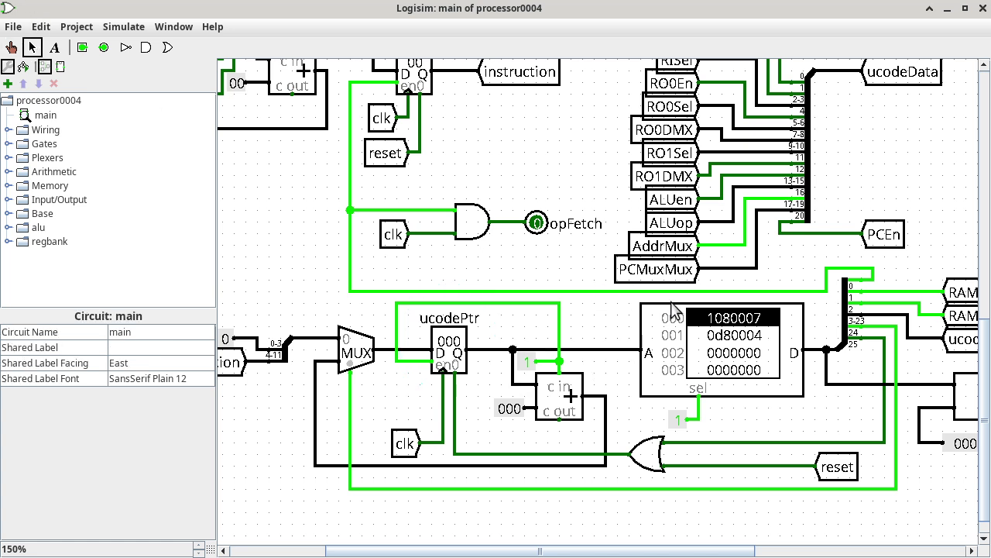
{"action": "left_click", "coordinate": [674, 312]}
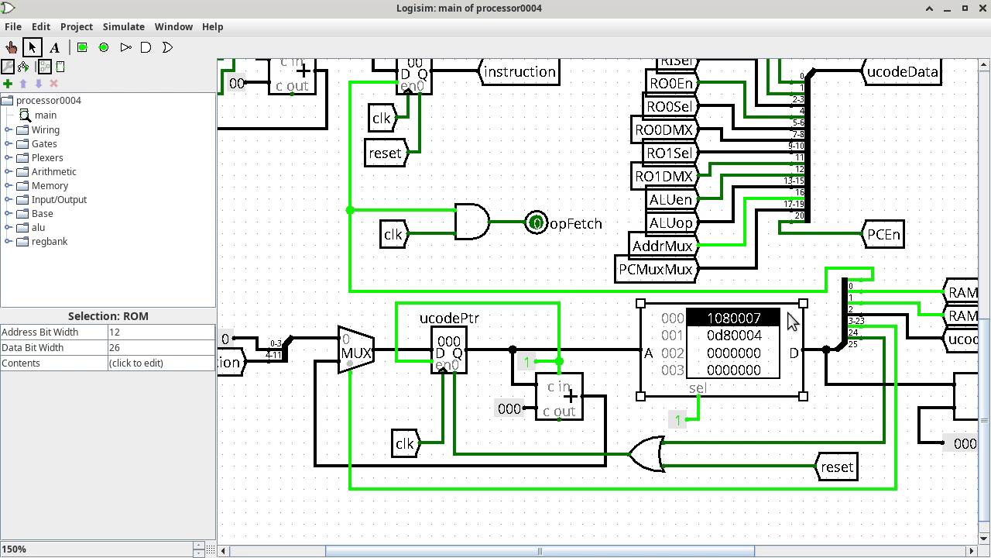
{"action": "left_click", "coordinate": [817, 349]}
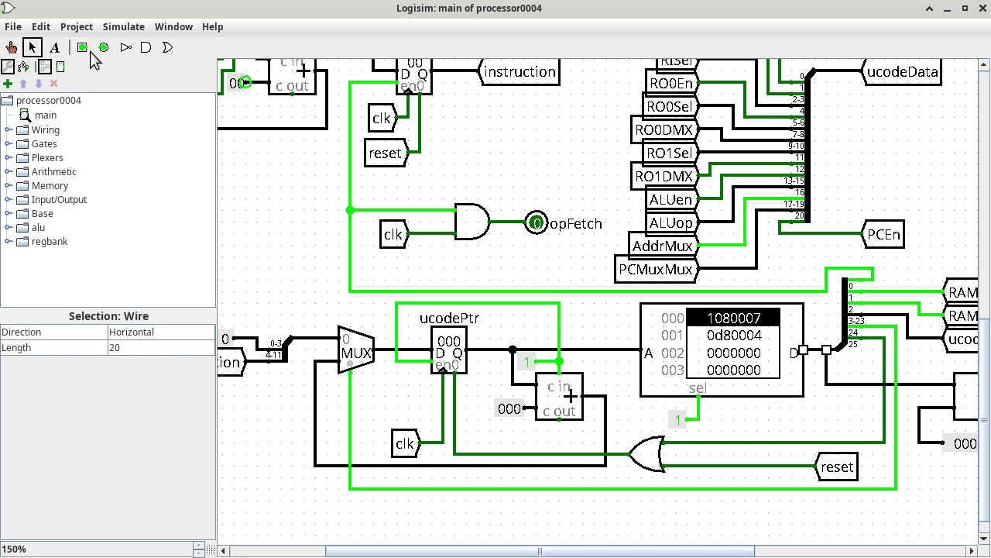
{"action": "left_click", "coordinate": [11, 48]}
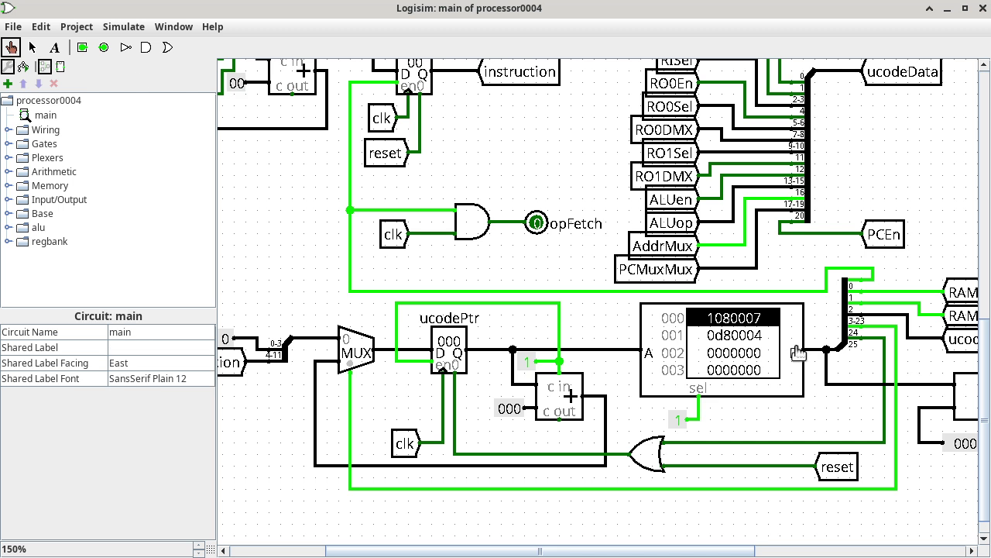
{"action": "left_click", "coordinate": [830, 351]}
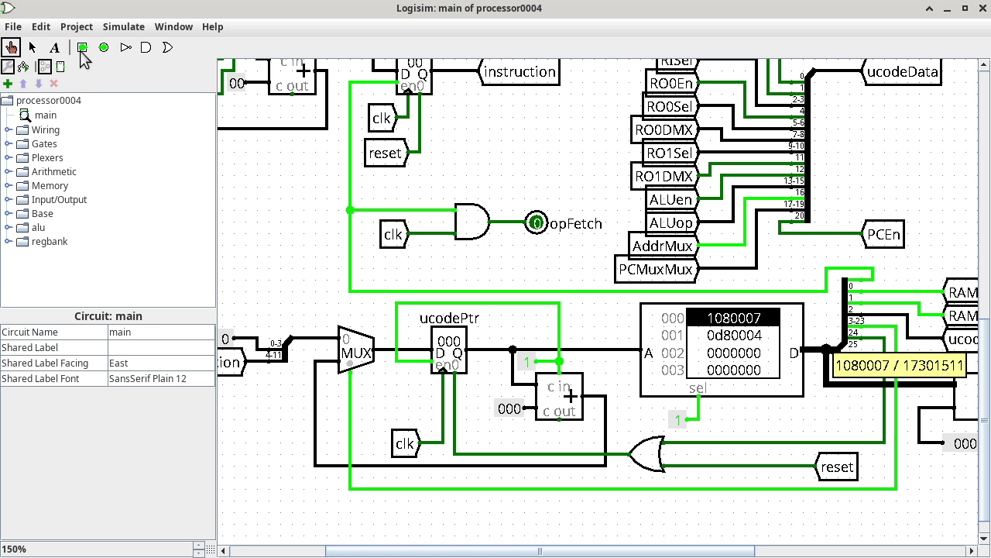
Recheck the microcode ROM's address and data bit widths, and probe its data output again.
{"action": "left_click", "coordinate": [30, 48]}
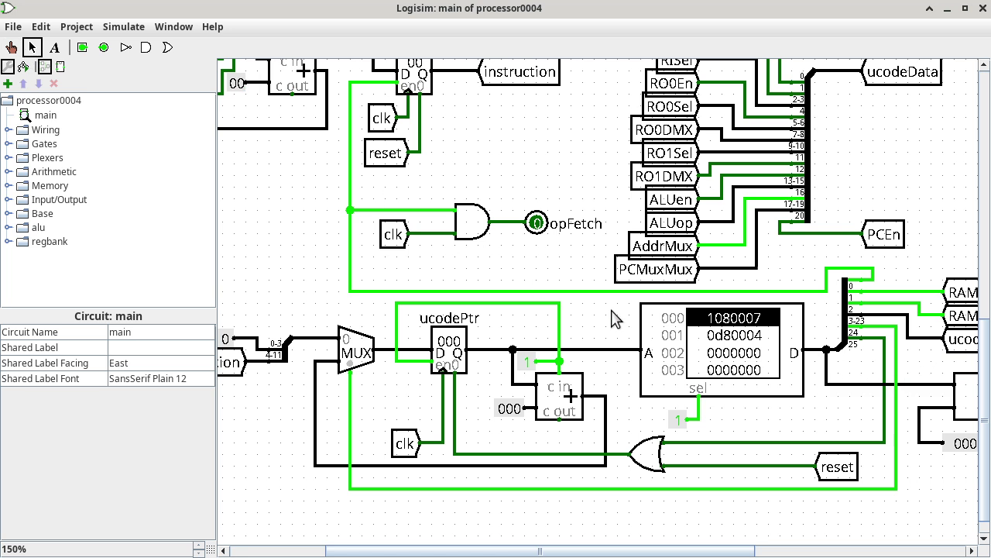
{"action": "left_click", "coordinate": [674, 314]}
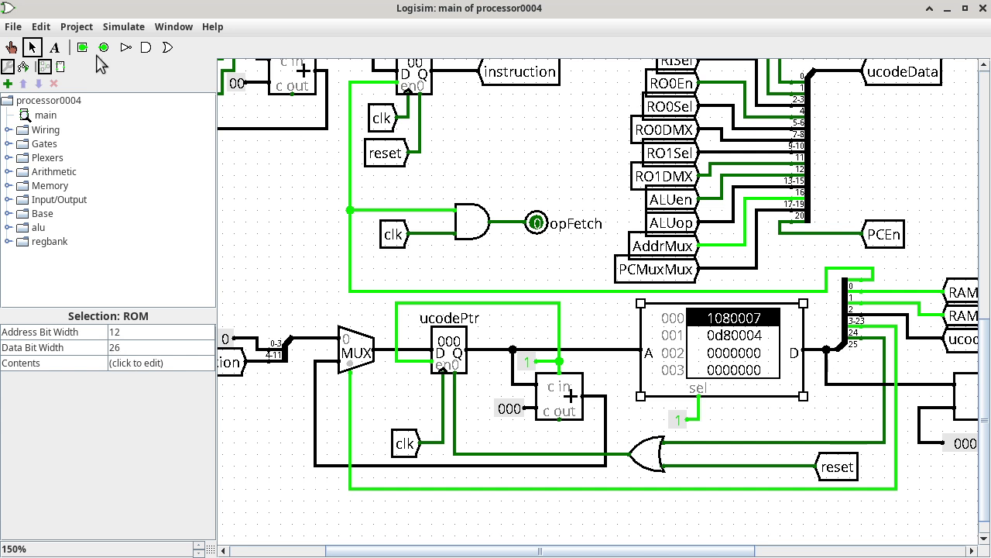
{"action": "left_click", "coordinate": [10, 47]}
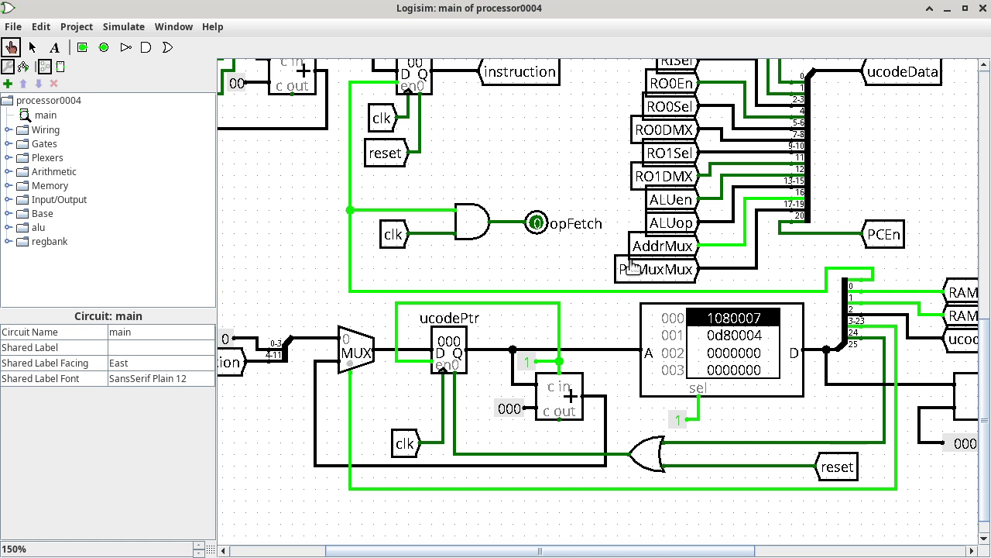
{"action": "left_click", "coordinate": [819, 353]}
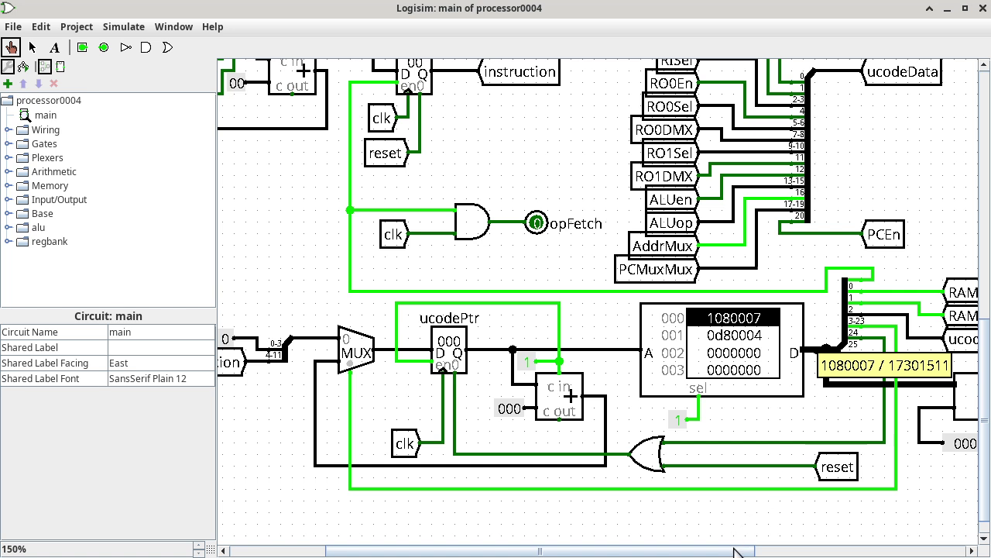
Probe the splitter's output wires feeding the InstructionReg enable and the RAMSel and RAMLd tunnels.
{"action": "left_click_drag", "start_coordinate": [735, 552], "coordinate": [721, 551]}
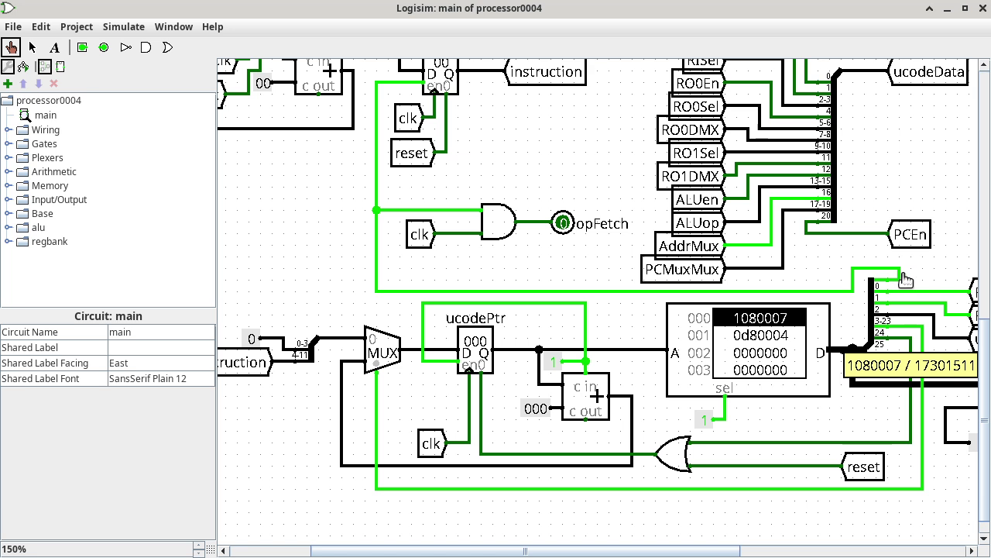
{"action": "left_click", "coordinate": [855, 293]}
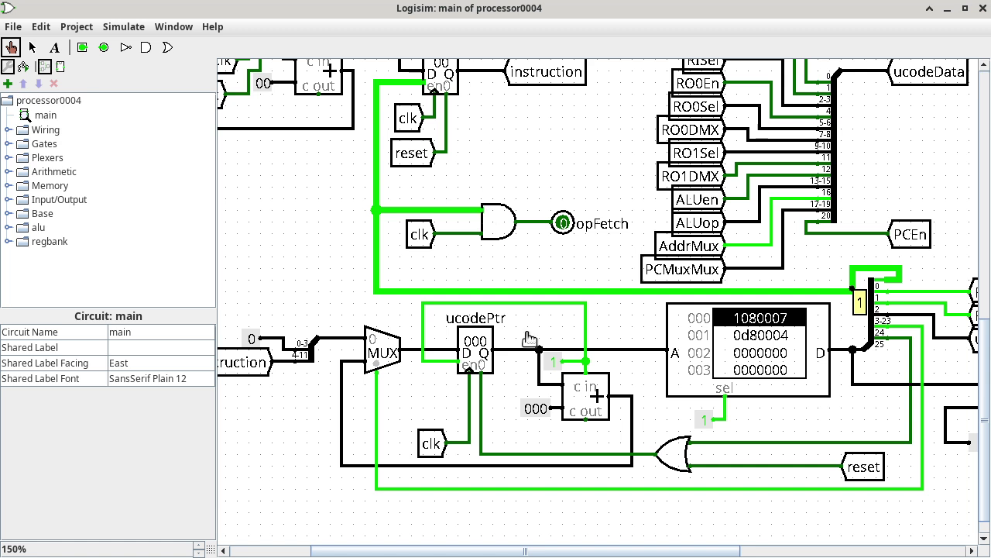
{"action": "left_click_drag", "start_coordinate": [716, 554], "coordinate": [797, 554]}
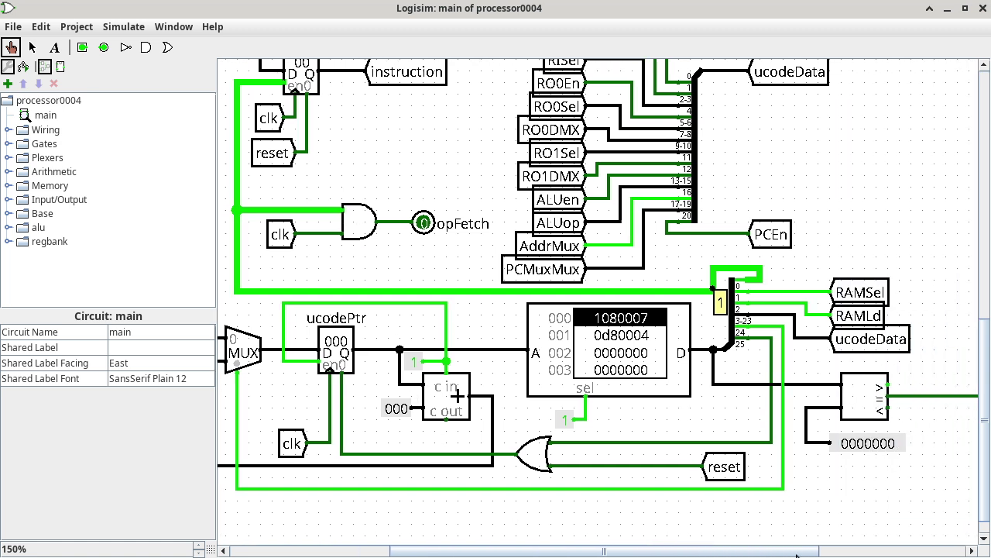
{"action": "left_click", "coordinate": [796, 293]}
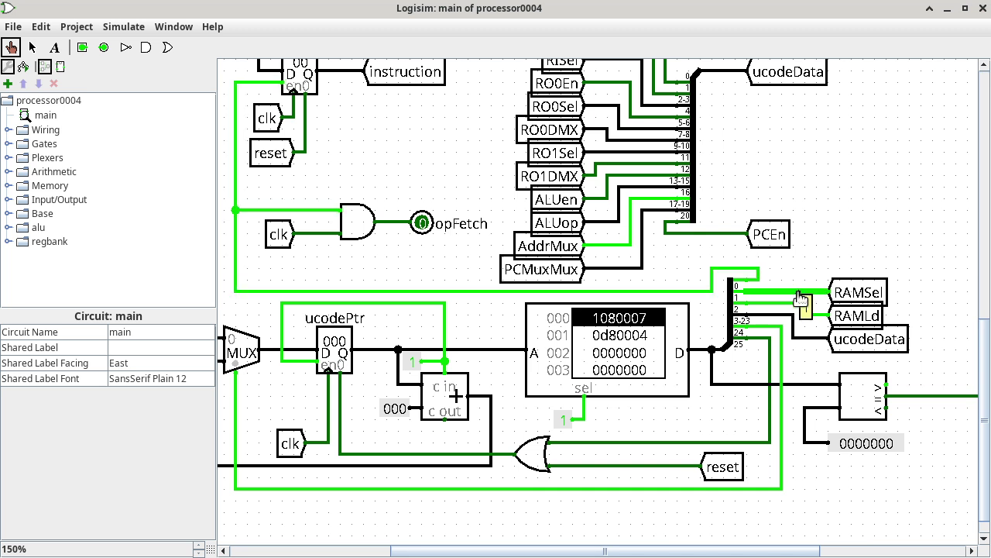
{"action": "left_click", "coordinate": [783, 303]}
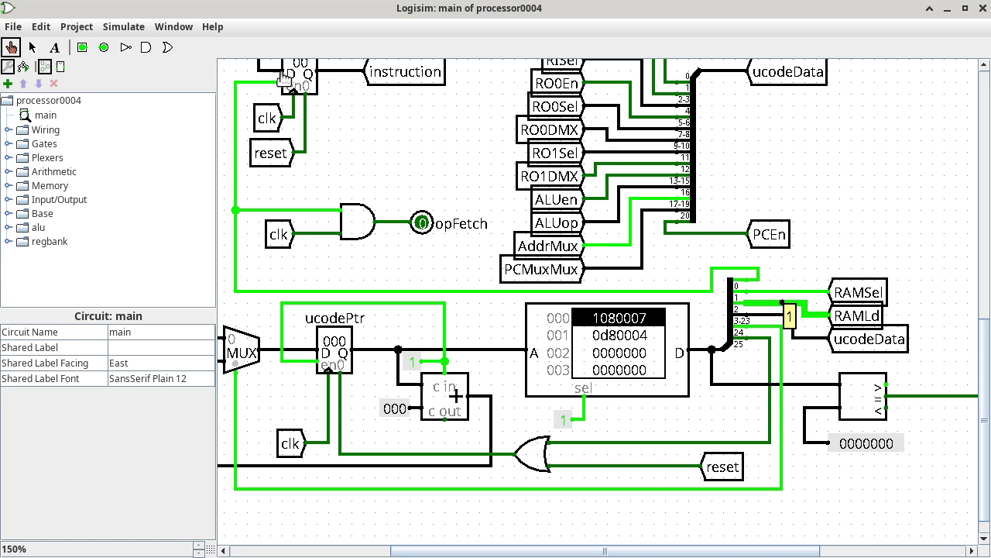
Inspect the attributes of the RAMSel tunnel beside the ROM's output splitter and probe its wire to trace the signal to the RAM.
{"action": "left_click", "coordinate": [33, 47]}
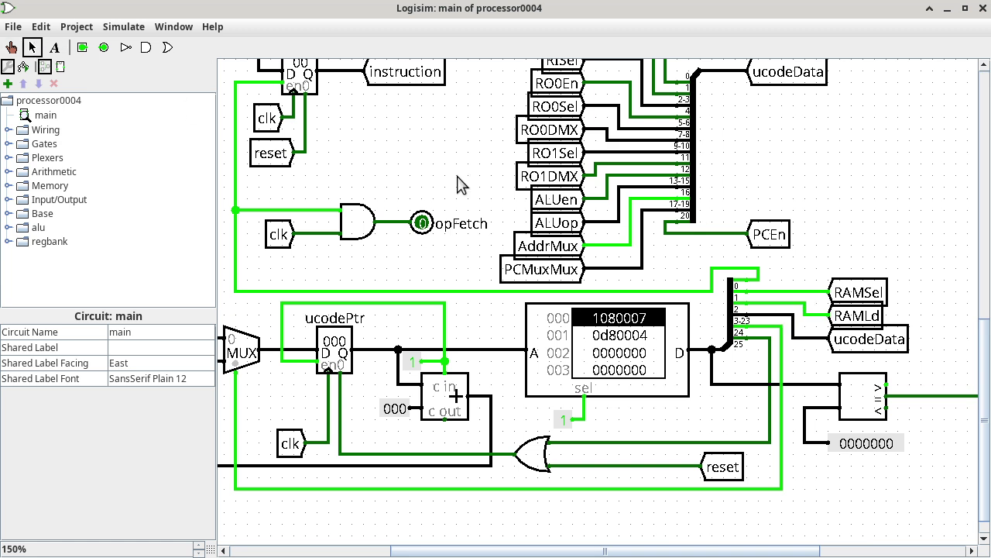
{"action": "left_click", "coordinate": [860, 288]}
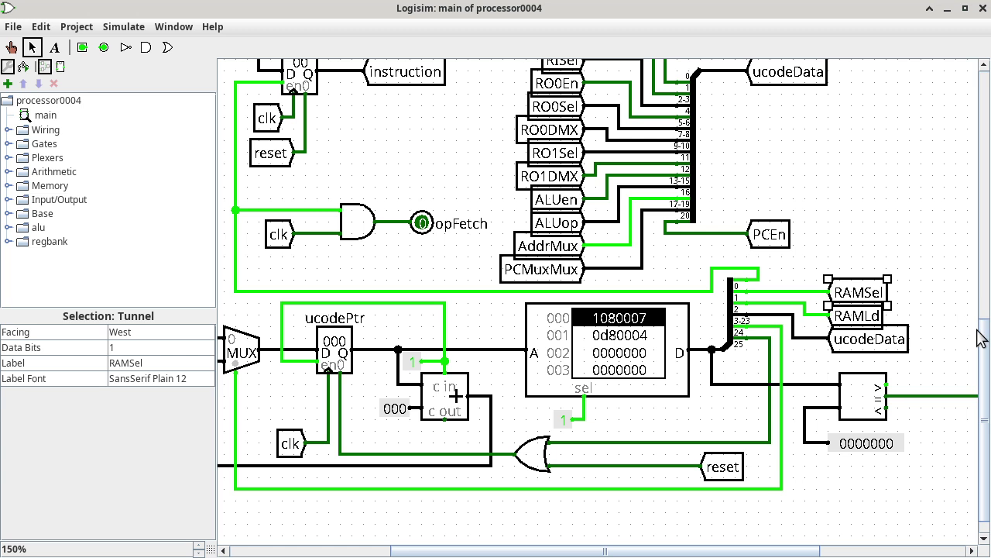
{"action": "left_click_drag", "start_coordinate": [984, 341], "coordinate": [984, 273]}
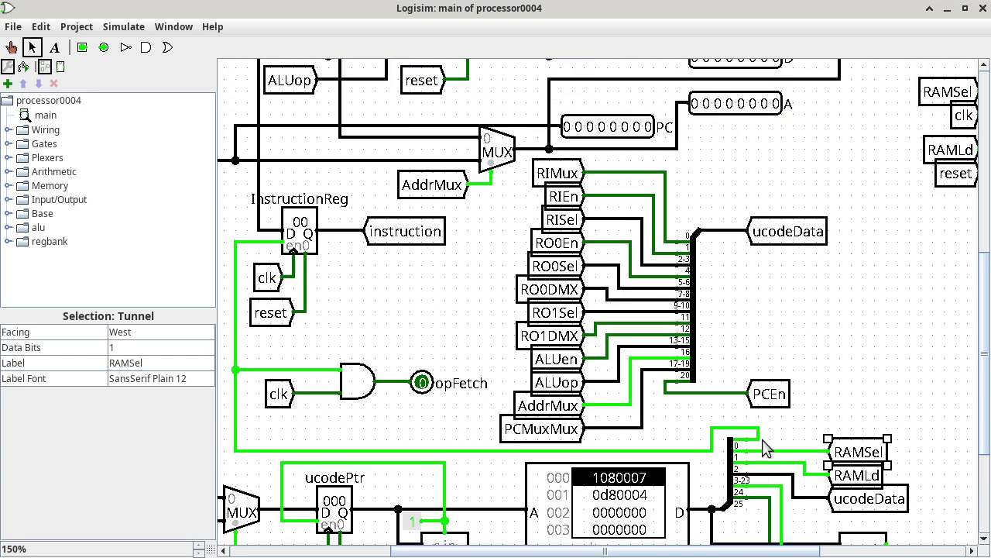
{"action": "left_click", "coordinate": [11, 47]}
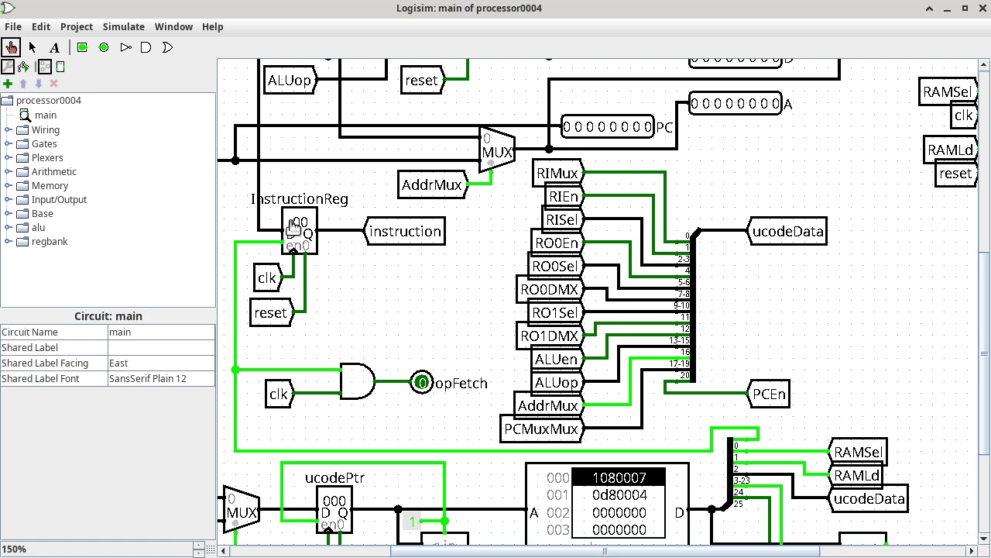
{"action": "left_click", "coordinate": [818, 452]}
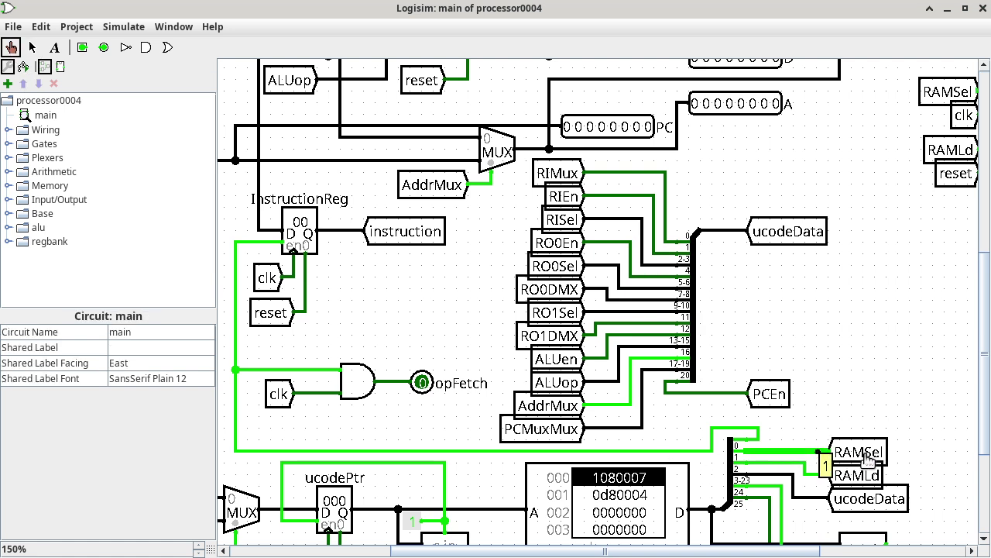
{"action": "left_click_drag", "start_coordinate": [773, 550], "coordinate": [911, 410]}
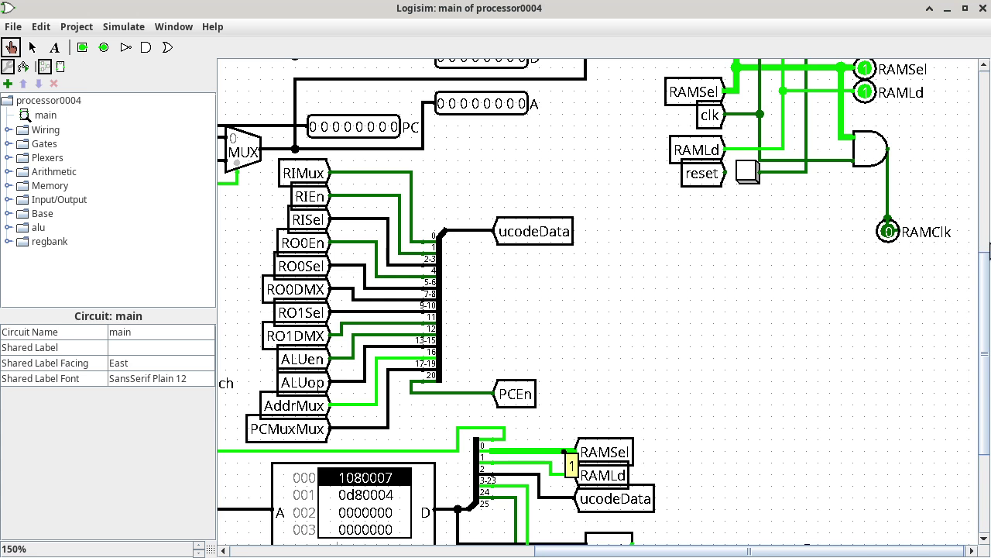
Check the RAM's select and load lines, and probe the ROM splitter's output wire feeding the ucodeData tunnel.
{"action": "left_click_drag", "start_coordinate": [985, 271], "coordinate": [988, 217]}
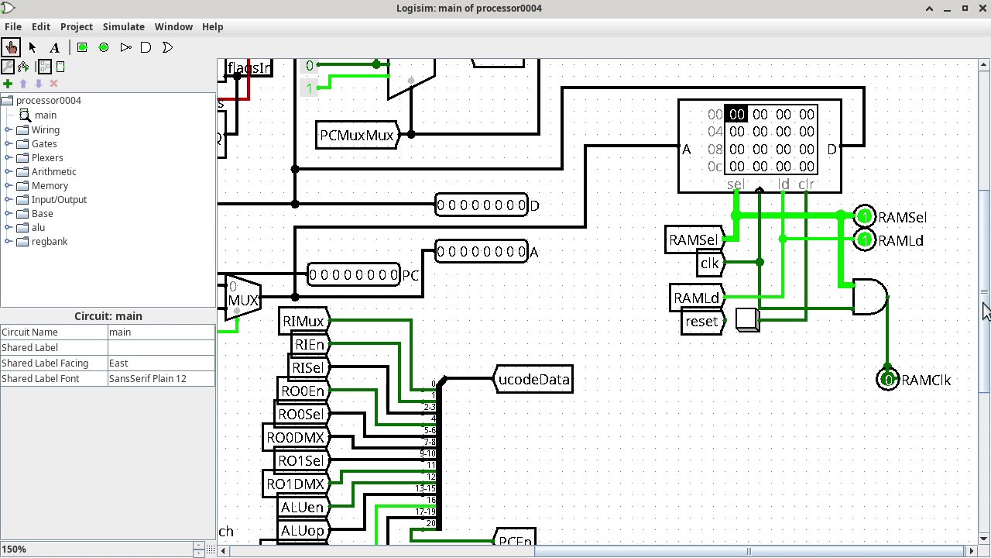
{"action": "left_click_drag", "start_coordinate": [986, 310], "coordinate": [947, 418]}
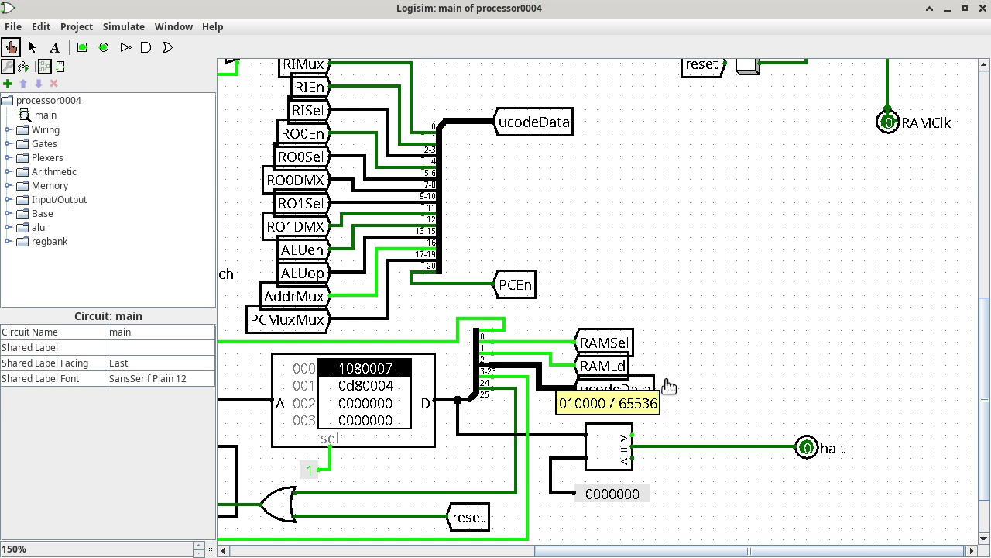
{"action": "left_click", "coordinate": [504, 368]}
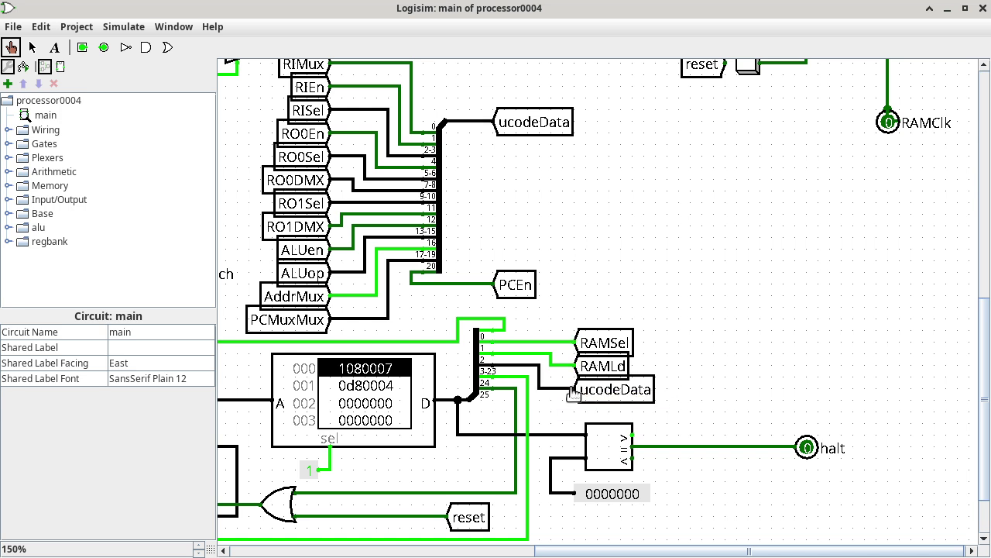
{"action": "left_click", "coordinate": [502, 370]}
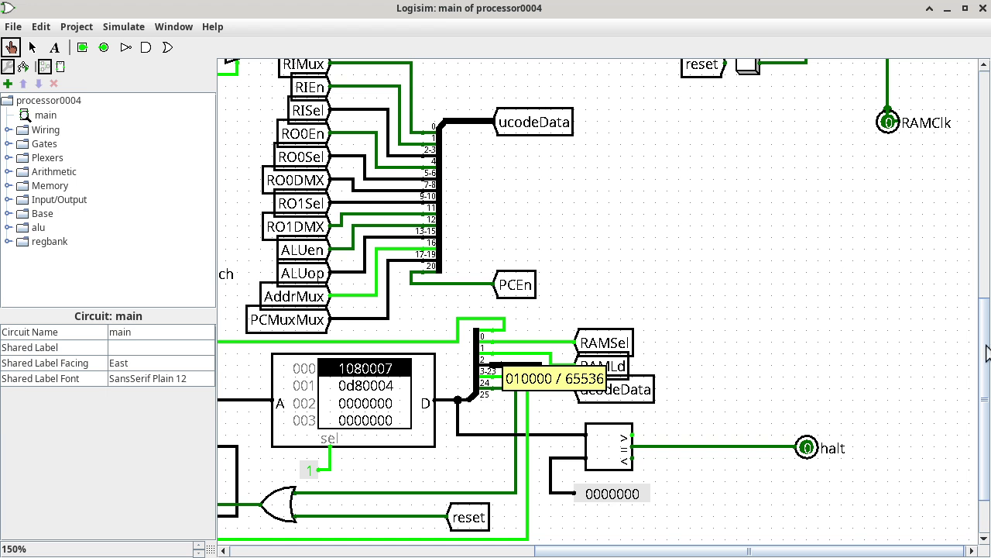
Probe the PCMuxMux wire selecting the PCMux and PCInc multiplexers, and trace it back to the ucodeData splitter.
{"action": "left_click_drag", "start_coordinate": [988, 363], "coordinate": [988, 177]}
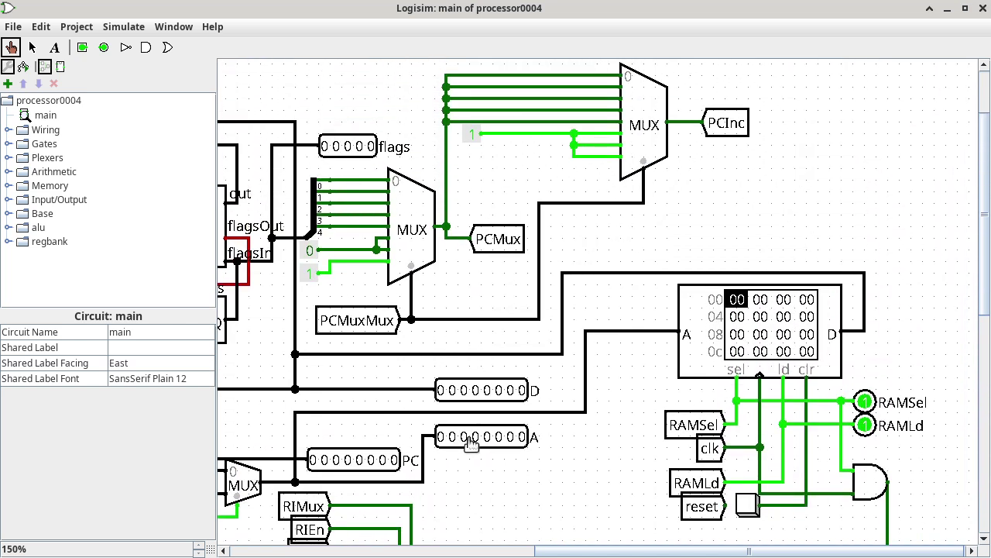
{"action": "left_click", "coordinate": [444, 319]}
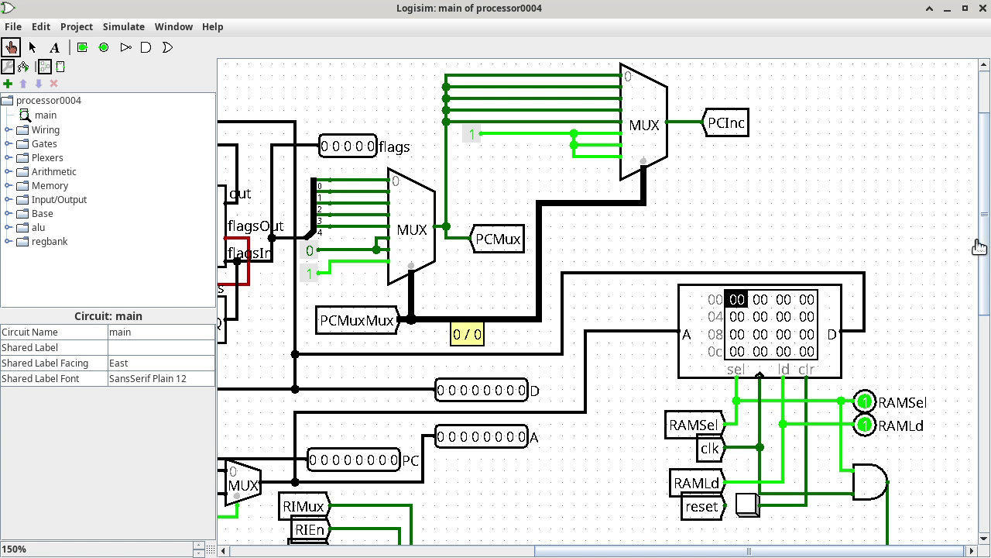
{"action": "left_click_drag", "start_coordinate": [986, 248], "coordinate": [985, 375]}
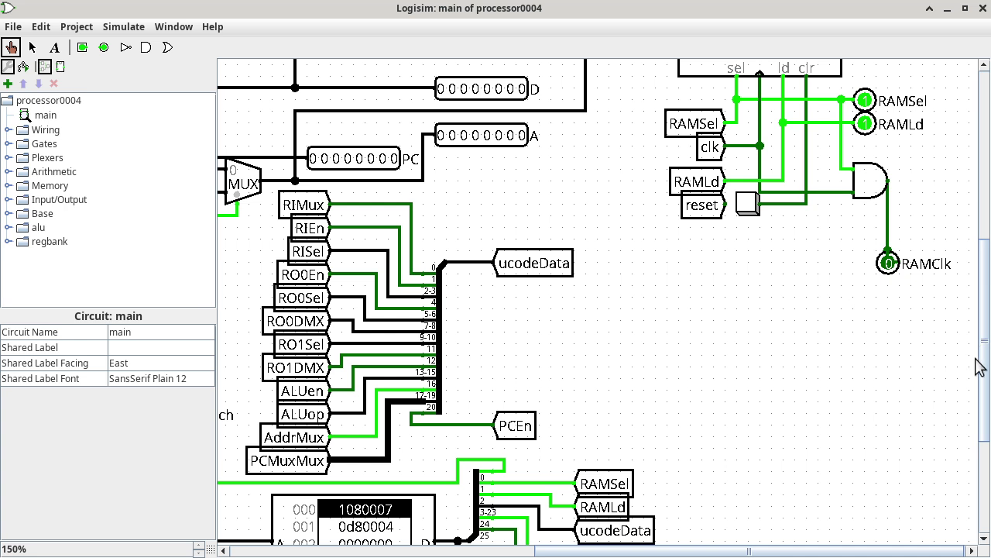
{"action": "left_click_drag", "start_coordinate": [986, 404], "coordinate": [975, 465]}
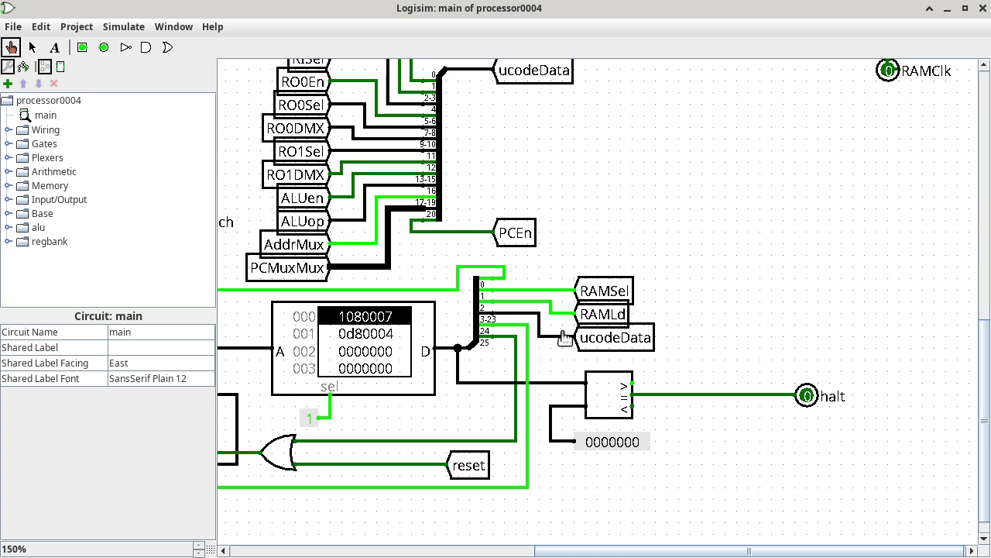
Probe the wire into the ucodeData tunnel and the microcode ROM's data output wire, and examine the control signals split from ucodeData.
{"action": "left_click", "coordinate": [547, 340]}
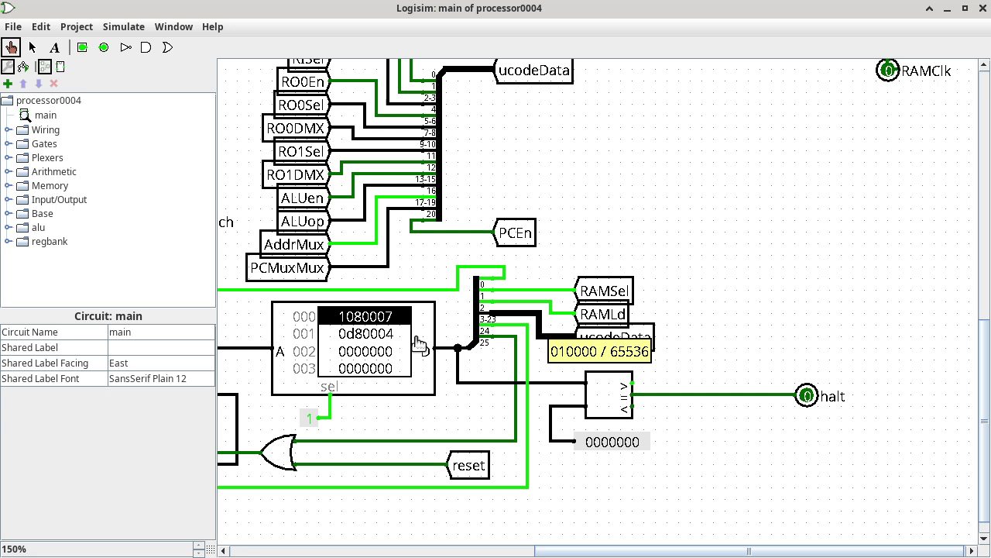
{"action": "left_click", "coordinate": [456, 353]}
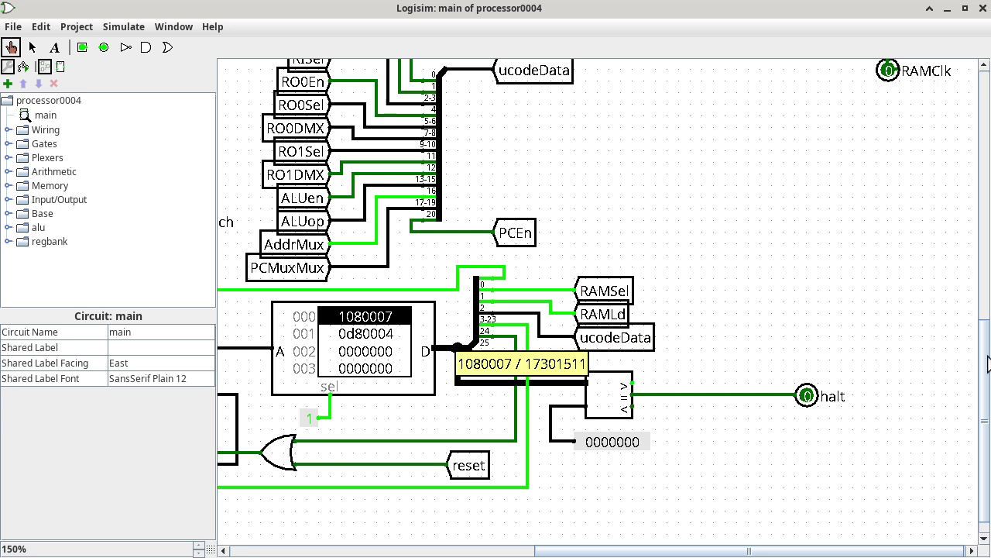
{"action": "left_click_drag", "start_coordinate": [989, 358], "coordinate": [988, 304]}
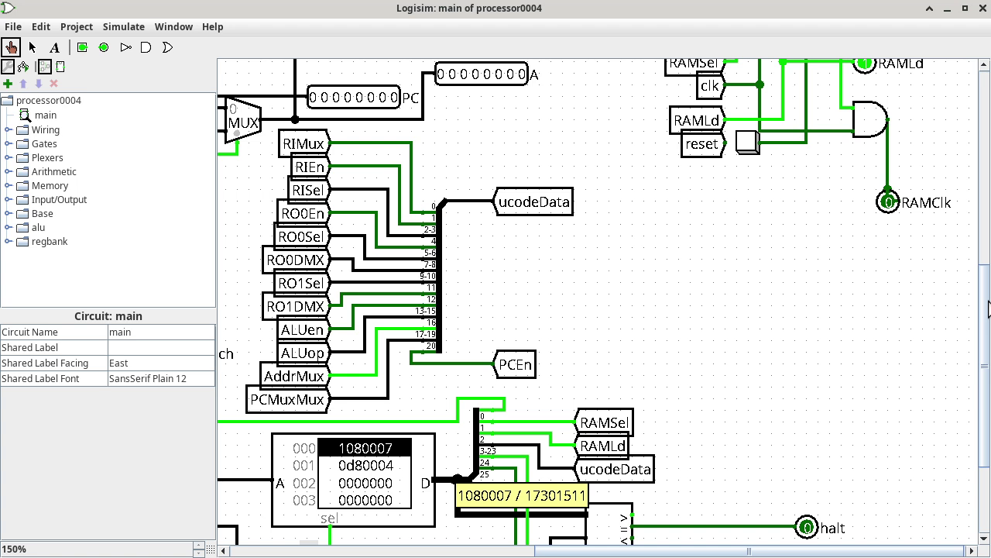
{"action": "mouse_move", "coordinate": [986, 310]}
{"action": "left_mouse_down"}
{"action": "mouse_move", "coordinate": [984, 292]}
{"action": "mouse_move", "coordinate": [980, 305]}
{"action": "left_mouse_up"}
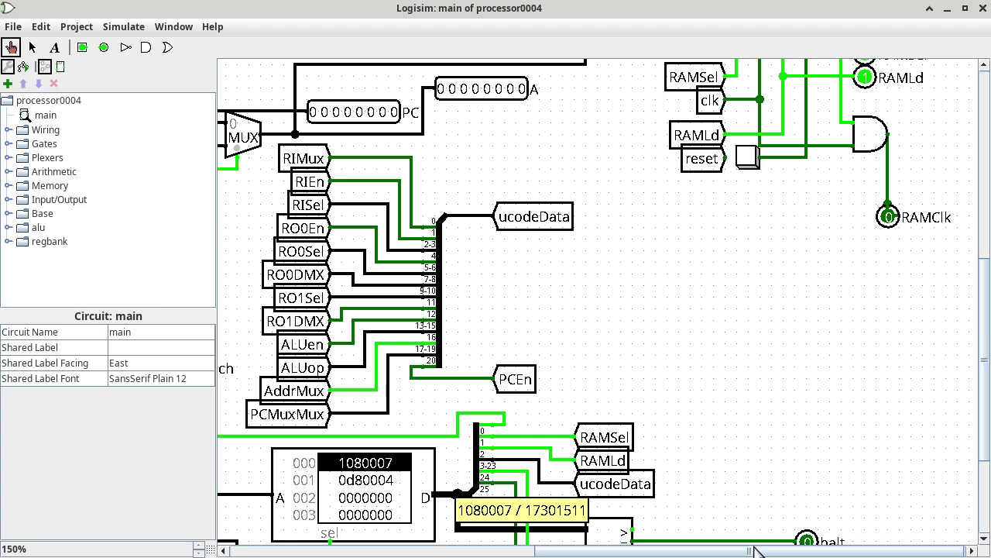
Open the regBank subcircuit from the register bank component in the main circuit.
{"action": "left_click_drag", "start_coordinate": [756, 550], "coordinate": [449, 550]}
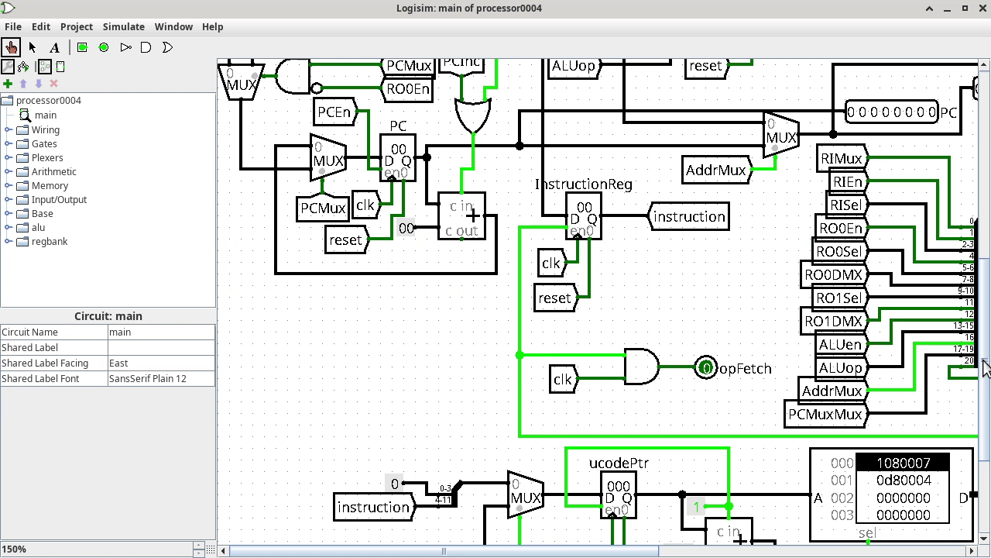
{"action": "left_click_drag", "start_coordinate": [986, 368], "coordinate": [987, 206]}
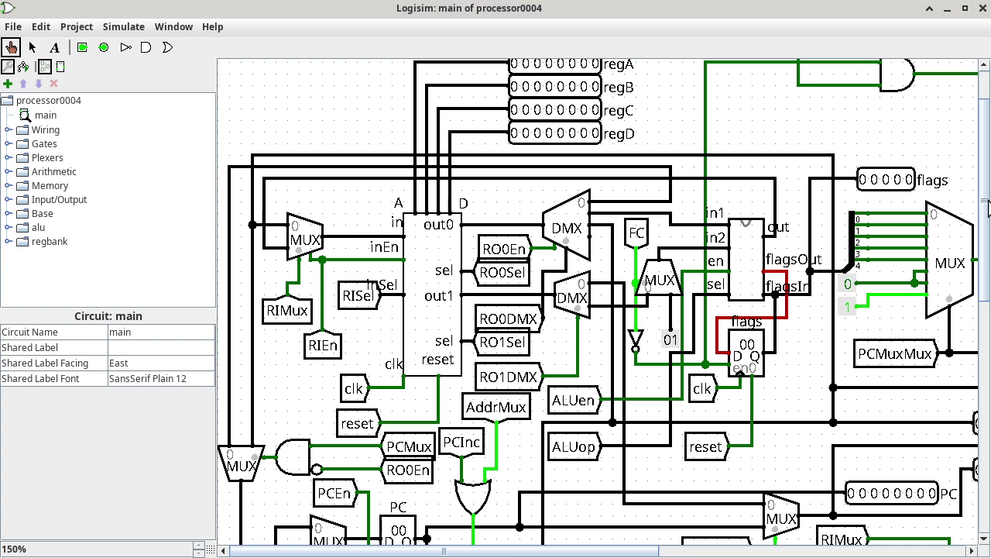
{"action": "left_click", "coordinate": [435, 267]}
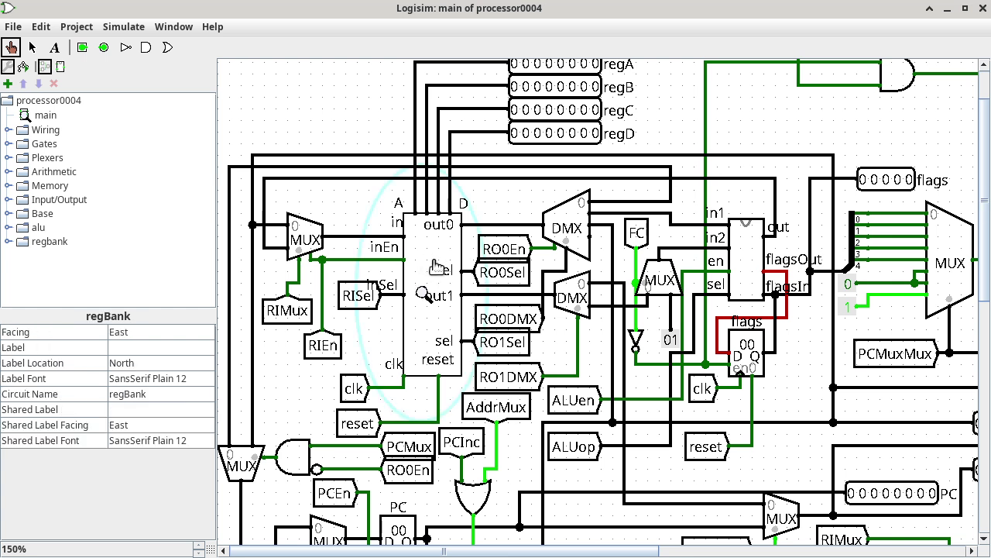
{"action": "right_click", "coordinate": [435, 267]}
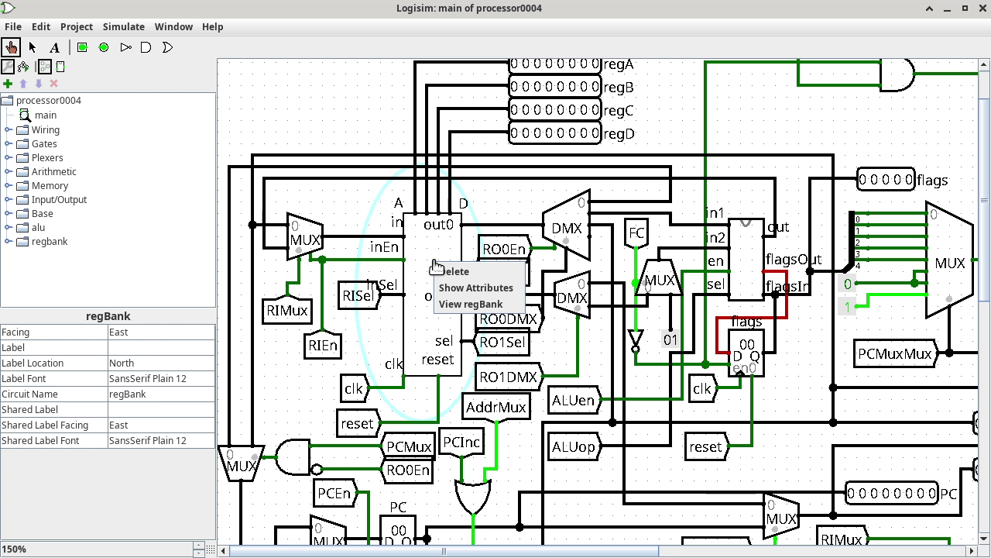
{"action": "left_click", "coordinate": [452, 305]}
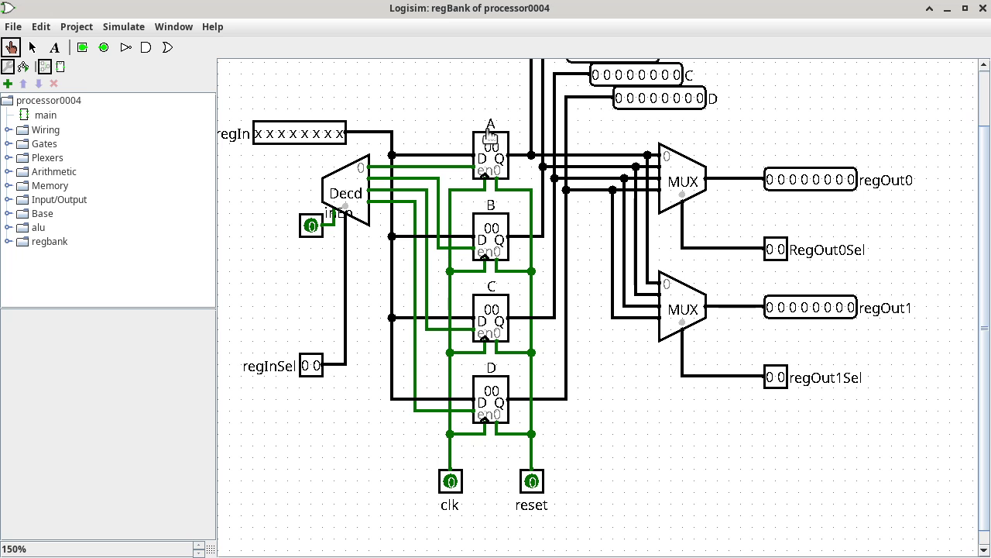
Inspect the attributes of registers A, B, C and D inside the register bank.
{"action": "left_click", "coordinate": [32, 48]}
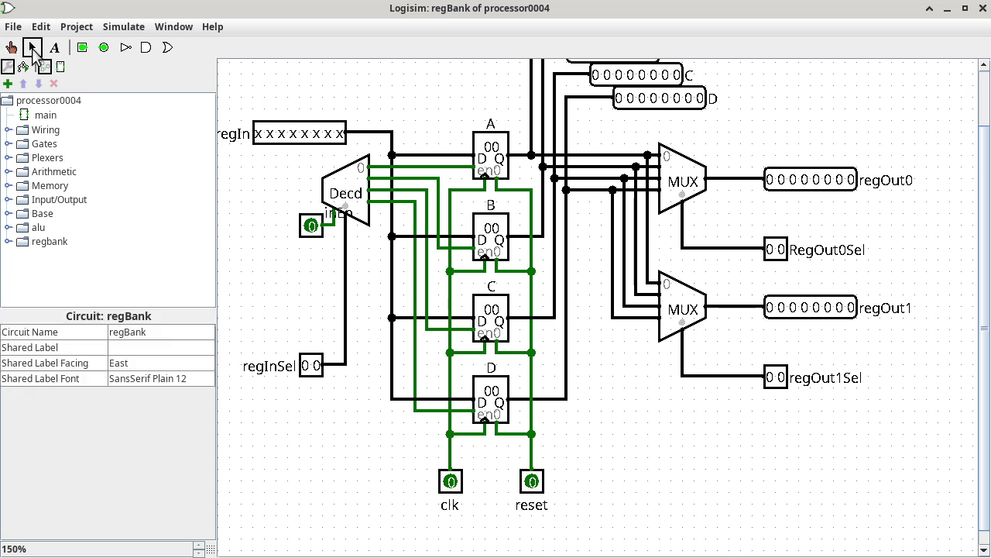
{"action": "left_click", "coordinate": [493, 151]}
{"action": "left_click", "coordinate": [489, 236]}
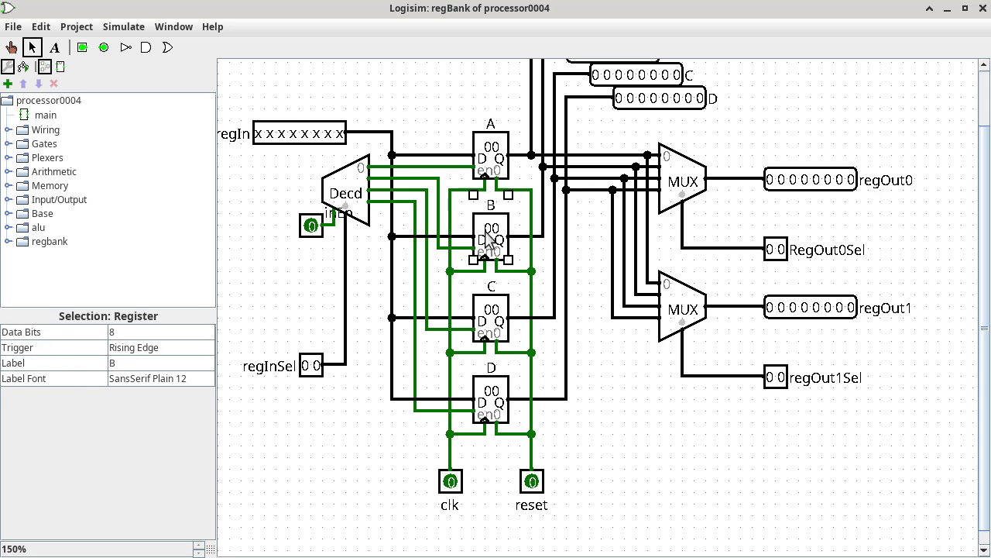
{"action": "left_click", "coordinate": [493, 321]}
{"action": "left_click", "coordinate": [495, 402]}
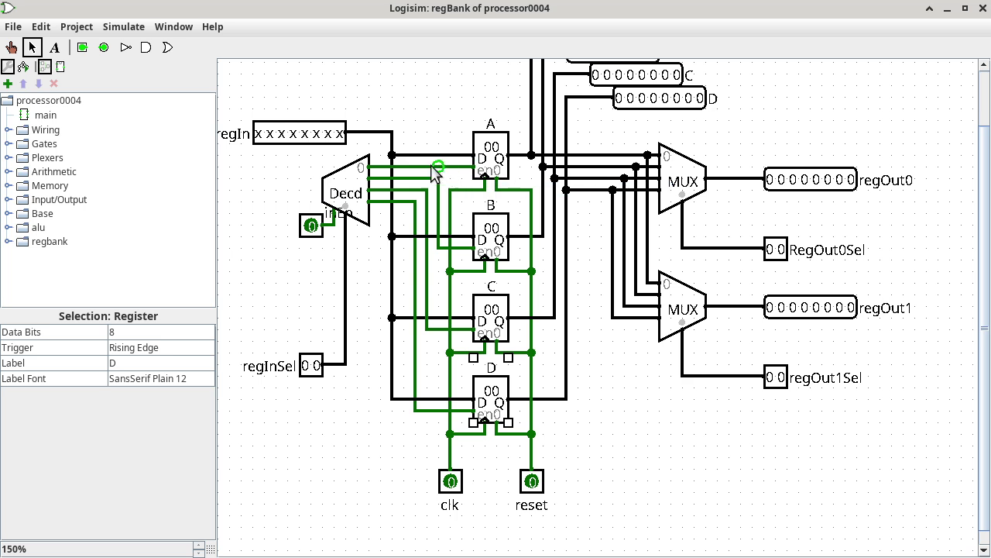
Probe the decoder's output wire enabling register A, and return to the main circuit to probe the register bank's inEn wire.
{"action": "left_click", "coordinate": [11, 47]}
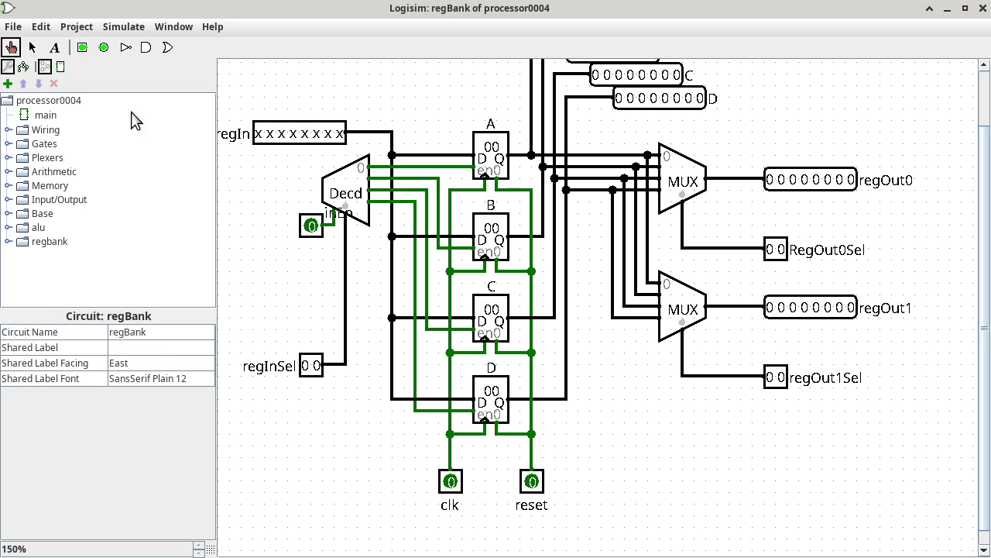
{"action": "left_click", "coordinate": [462, 168]}
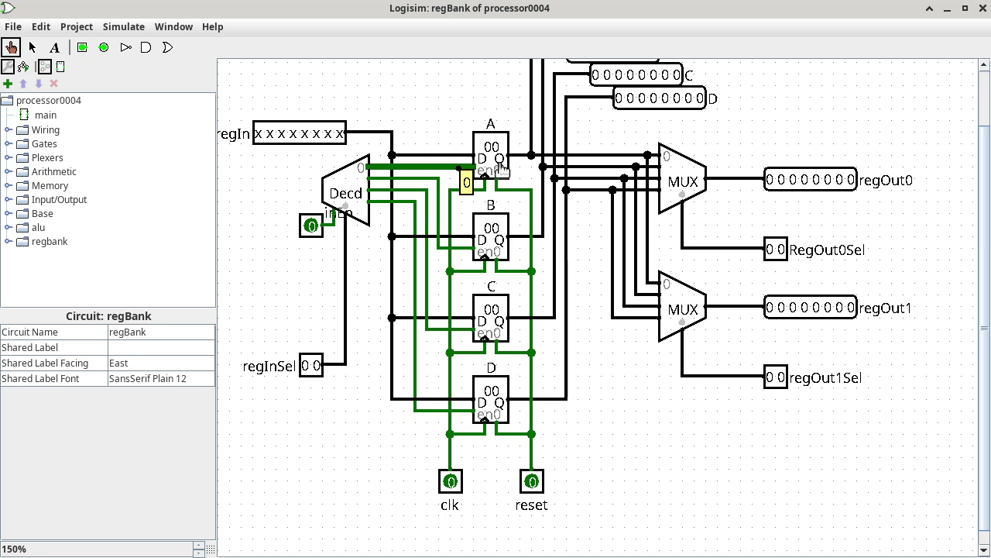
{"action": "double_click", "coordinate": [45, 116]}
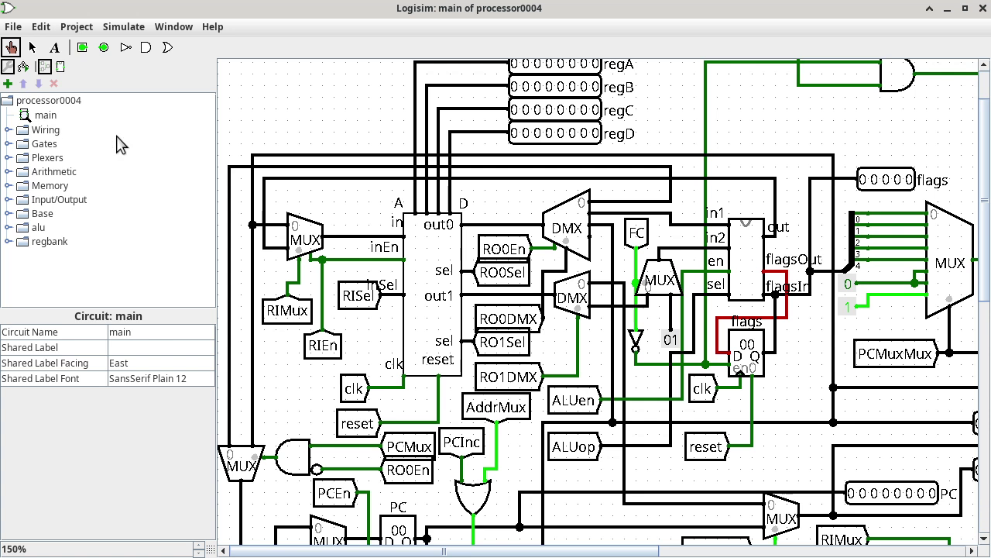
{"action": "left_click", "coordinate": [361, 259]}
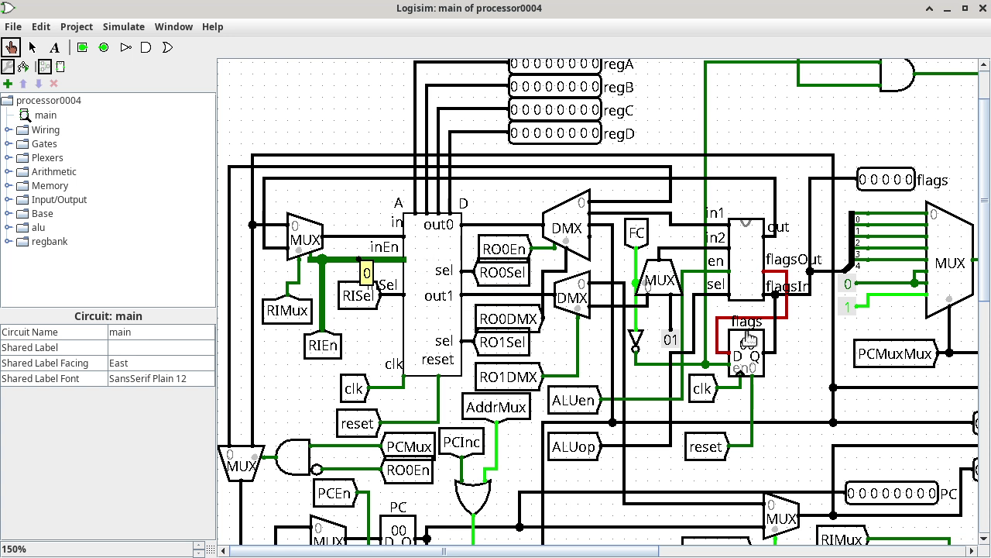
Inspect the attributes of the flags register below the ALU and of the RAM.
{"action": "left_click", "coordinate": [34, 49]}
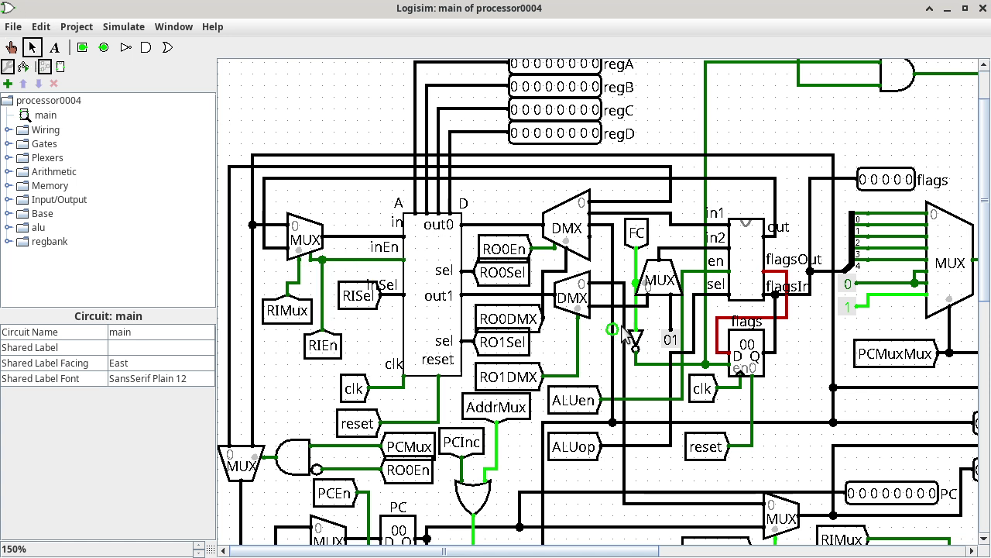
{"action": "left_click", "coordinate": [753, 338]}
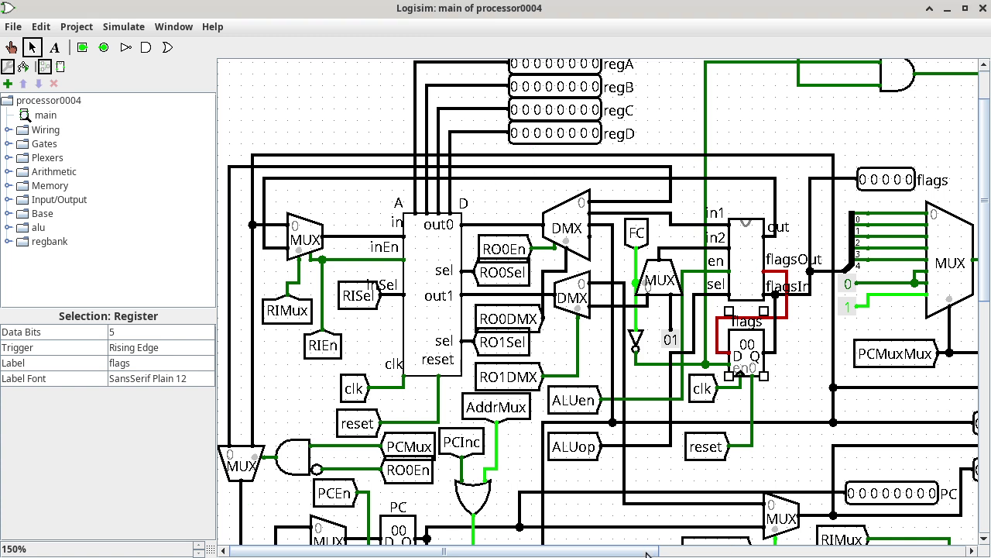
{"action": "left_click_drag", "start_coordinate": [646, 553], "coordinate": [922, 527]}
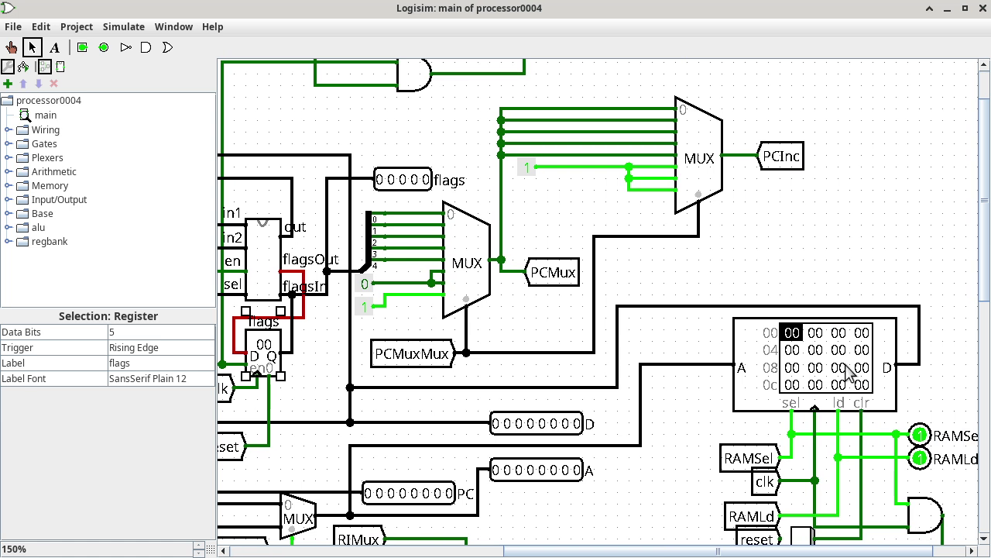
{"action": "left_click", "coordinate": [863, 330]}
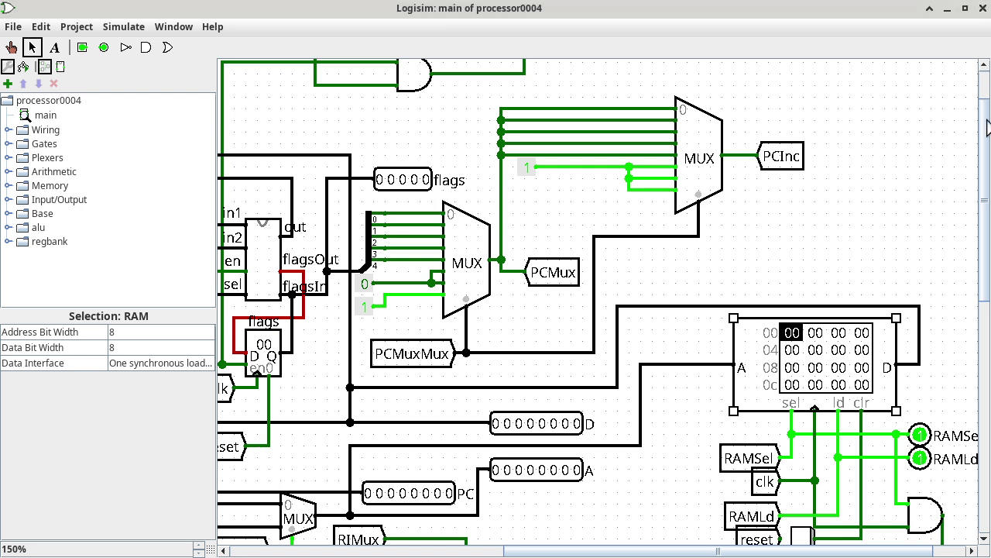
Inspect the attributes of the PC register and the InstructionReg register.
{"action": "left_click_drag", "start_coordinate": [988, 128], "coordinate": [988, 217]}
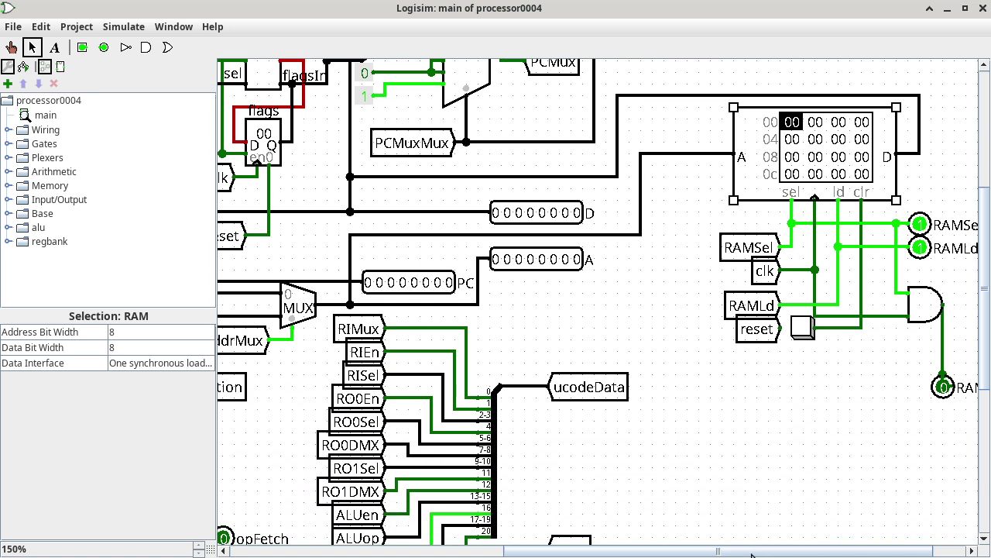
{"action": "left_click_drag", "start_coordinate": [751, 555], "coordinate": [478, 555]}
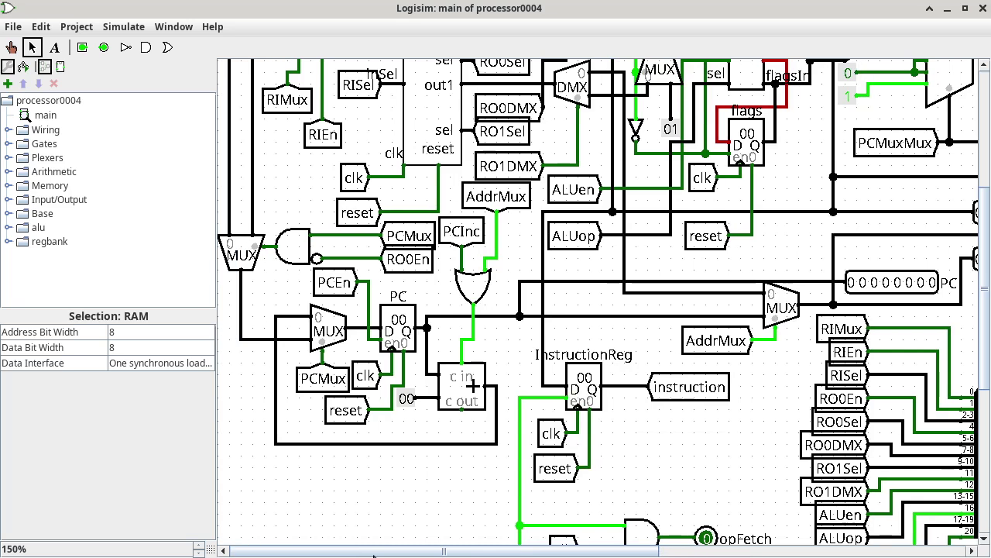
{"action": "left_click", "coordinate": [400, 313]}
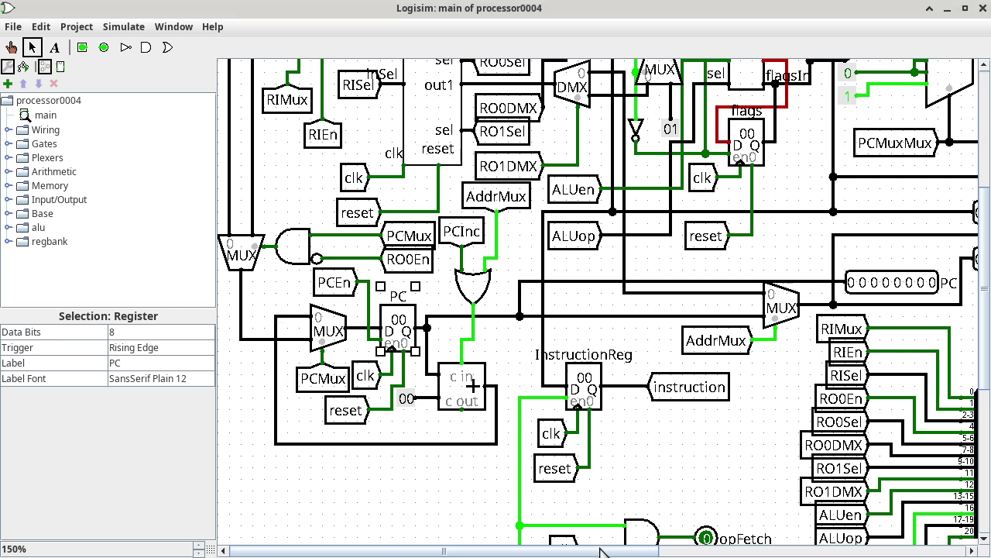
{"action": "left_click_drag", "start_coordinate": [601, 550], "coordinate": [635, 550]}
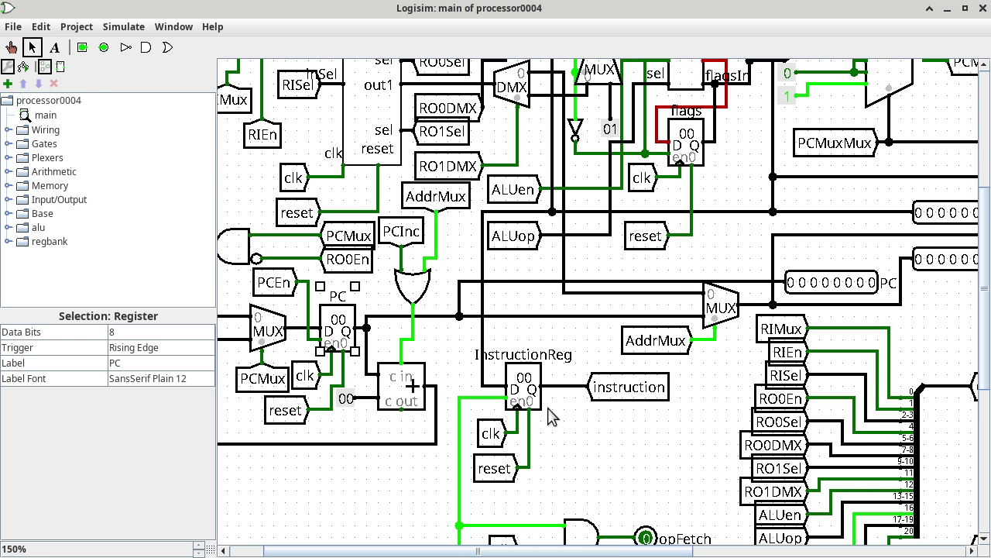
{"action": "left_click", "coordinate": [524, 360]}
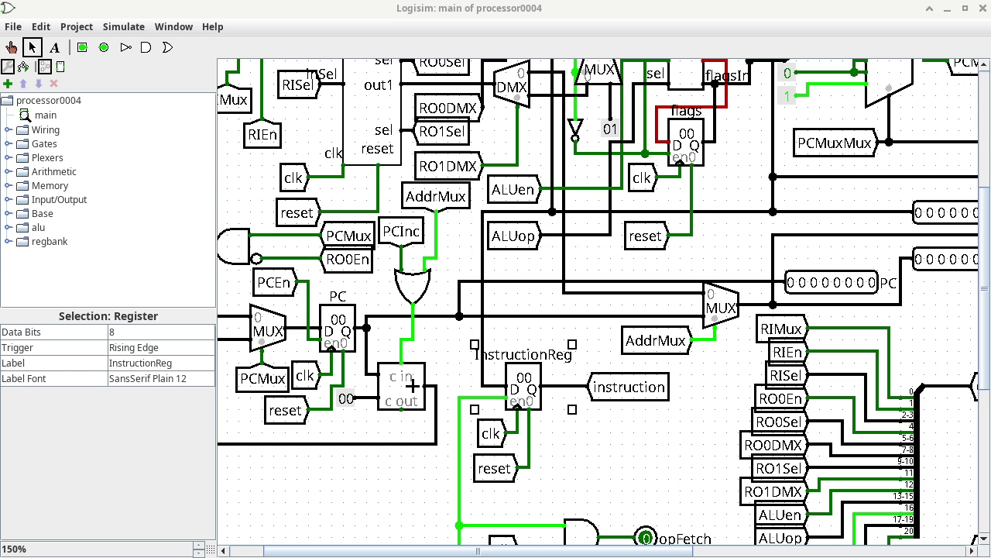
Start exporting the main circuit as an image.
{"action": "left_click", "coordinate": [14, 28]}
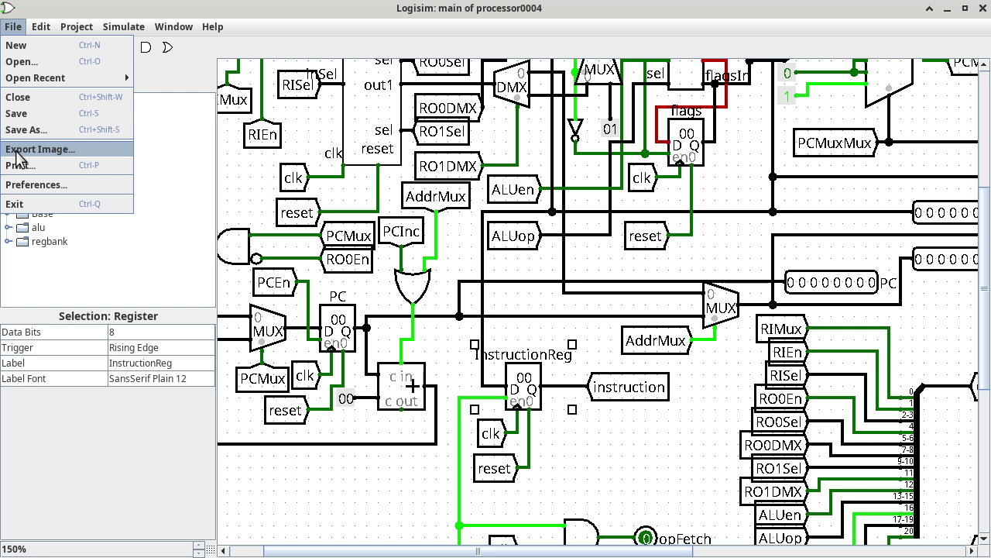
{"action": "left_click", "coordinate": [17, 150]}
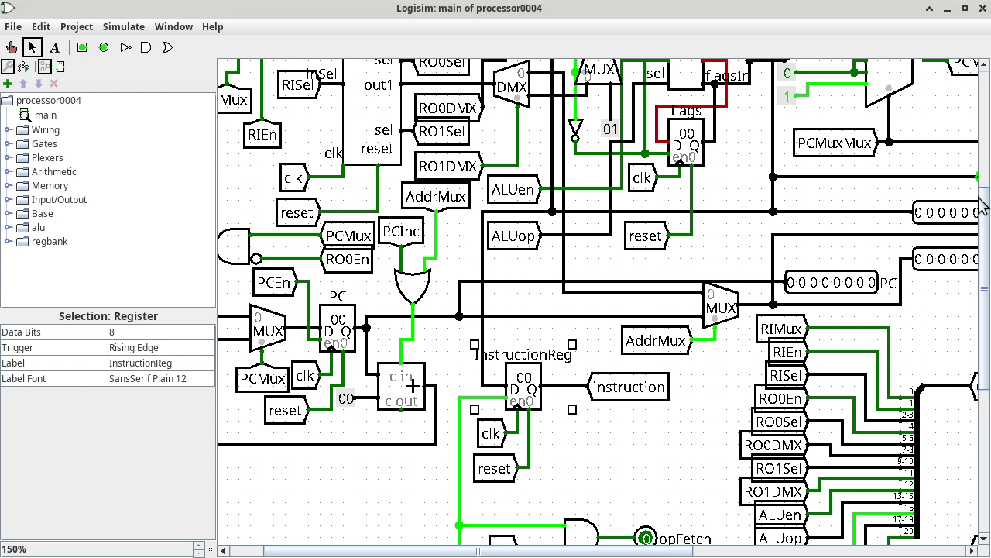
Inspect the attributes of the register bank and of the flags register below the ALU.
{"action": "scroll", "coordinate": [983, 220], "scroll_direction": "up", "scroll_amount": 5}
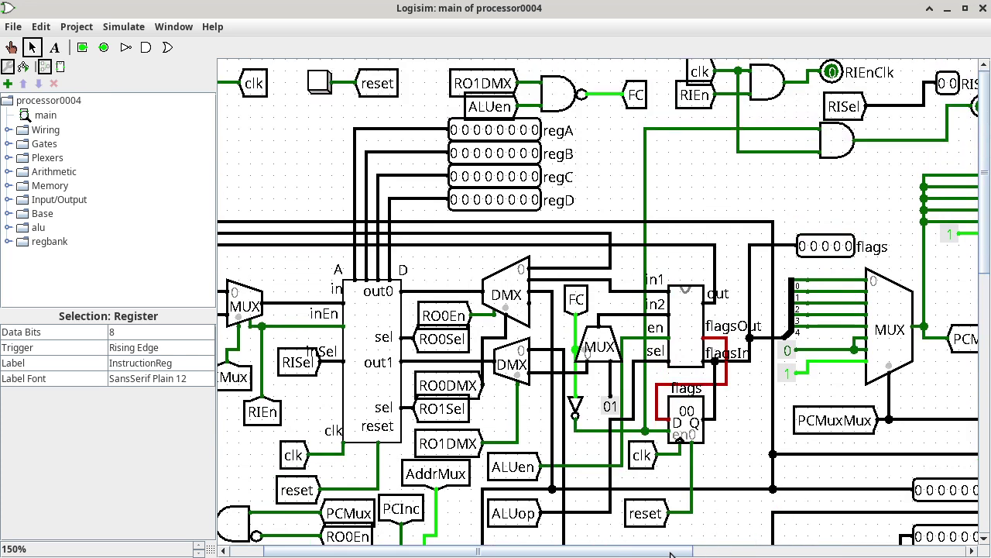
{"action": "left_click_drag", "start_coordinate": [673, 555], "coordinate": [636, 555]}
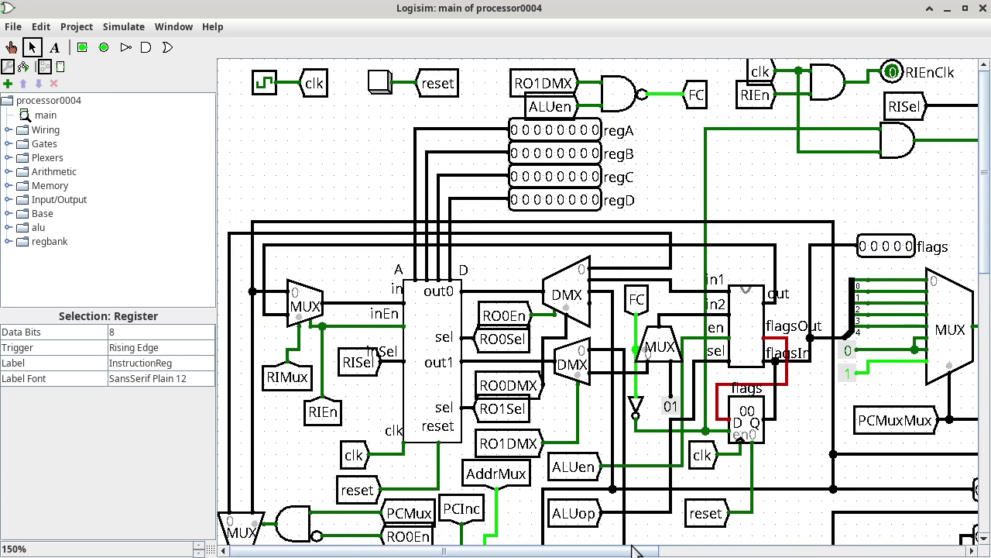
{"action": "left_click", "coordinate": [417, 306]}
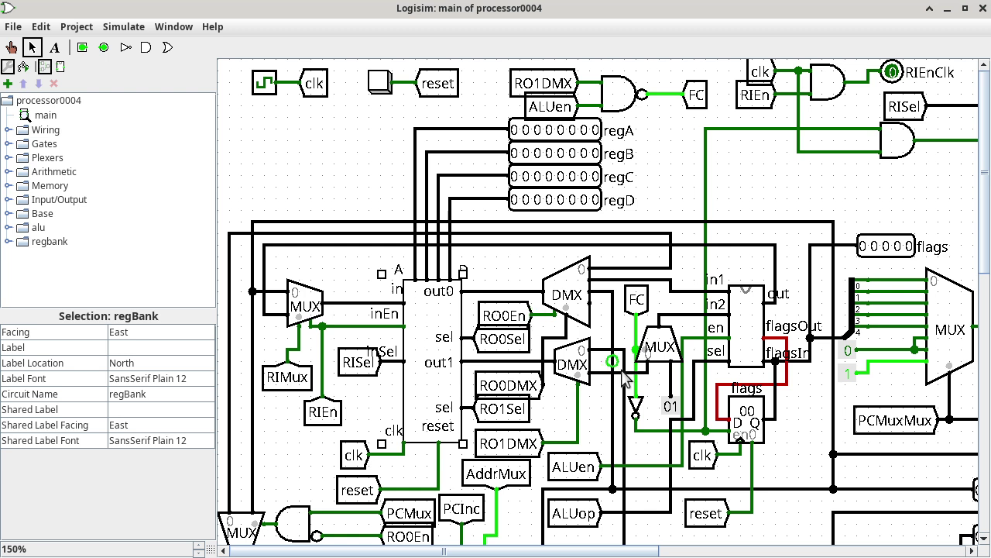
{"action": "left_click", "coordinate": [746, 408]}
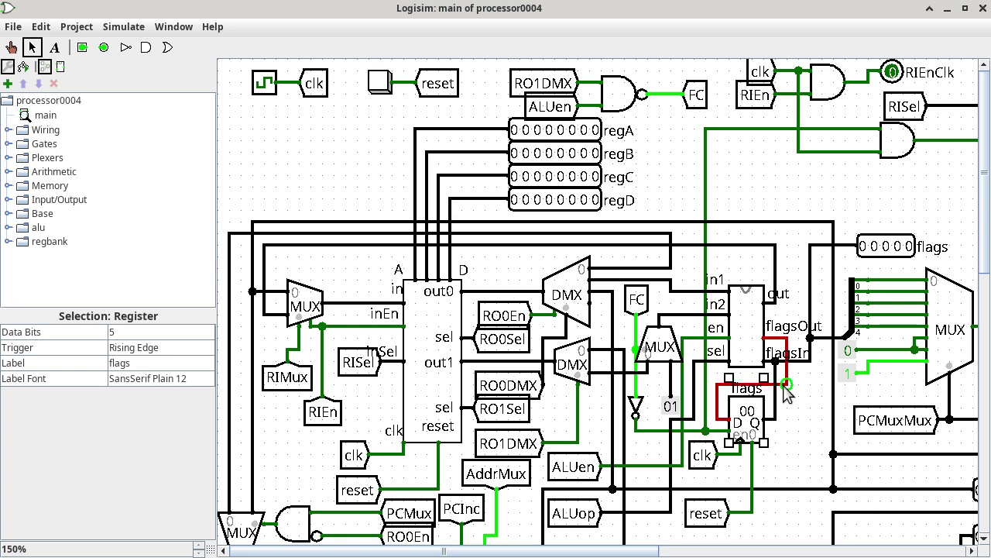
Look over the RAM and its control signals, and inspect the attributes of the PC and InstructionReg registers.
{"action": "left_click_drag", "start_coordinate": [642, 552], "coordinate": [939, 555]}
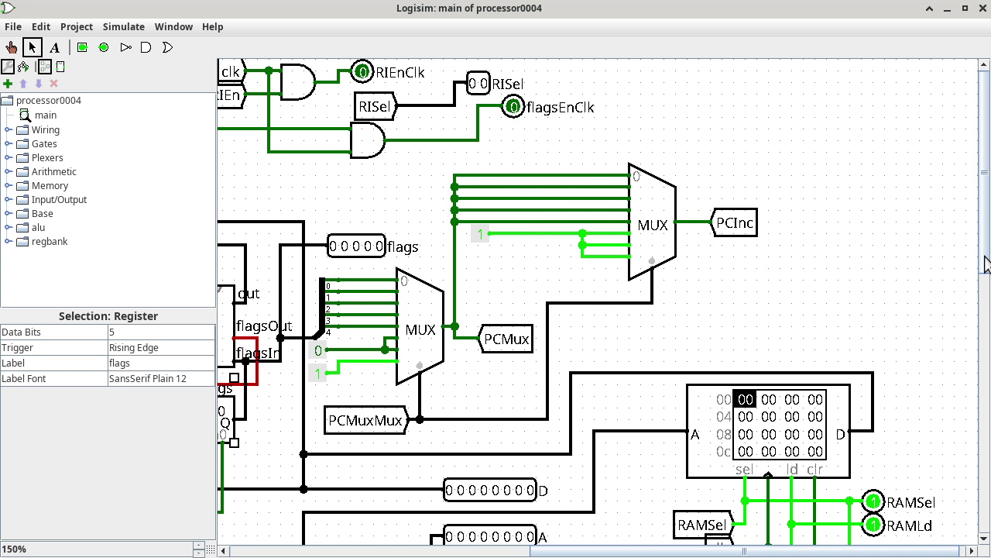
{"action": "left_click_drag", "start_coordinate": [986, 263], "coordinate": [874, 335]}
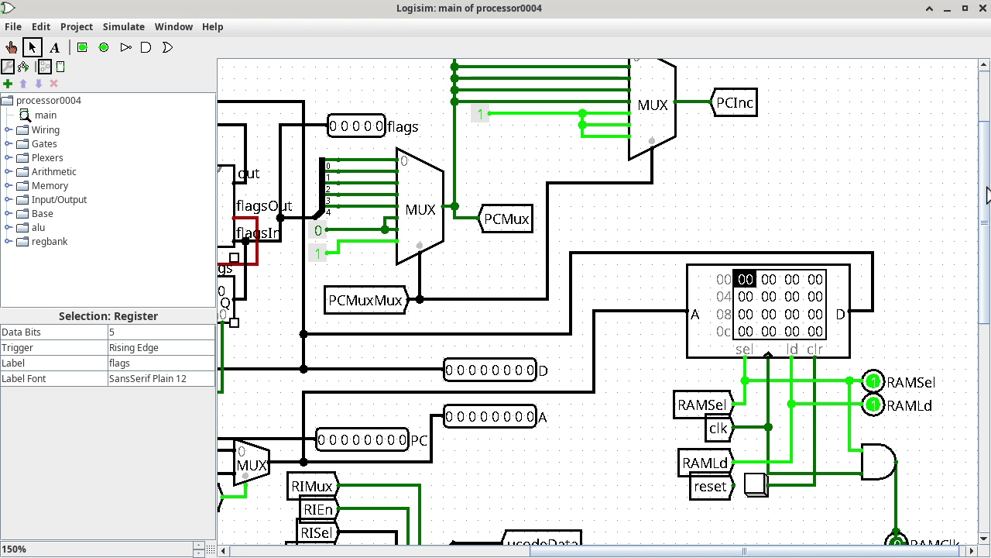
{"action": "left_click_drag", "start_coordinate": [989, 196], "coordinate": [988, 270]}
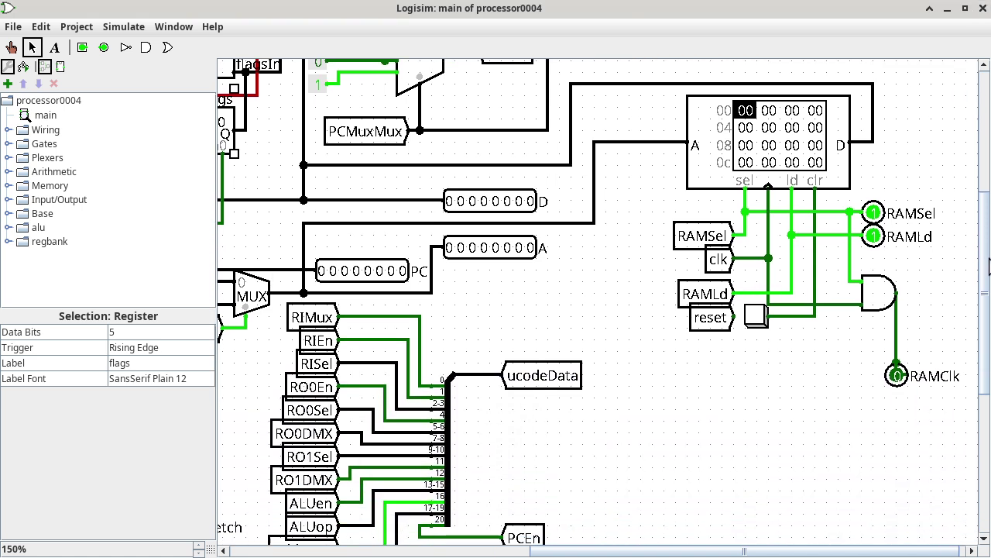
{"action": "left_click_drag", "start_coordinate": [870, 554], "coordinate": [566, 553]}
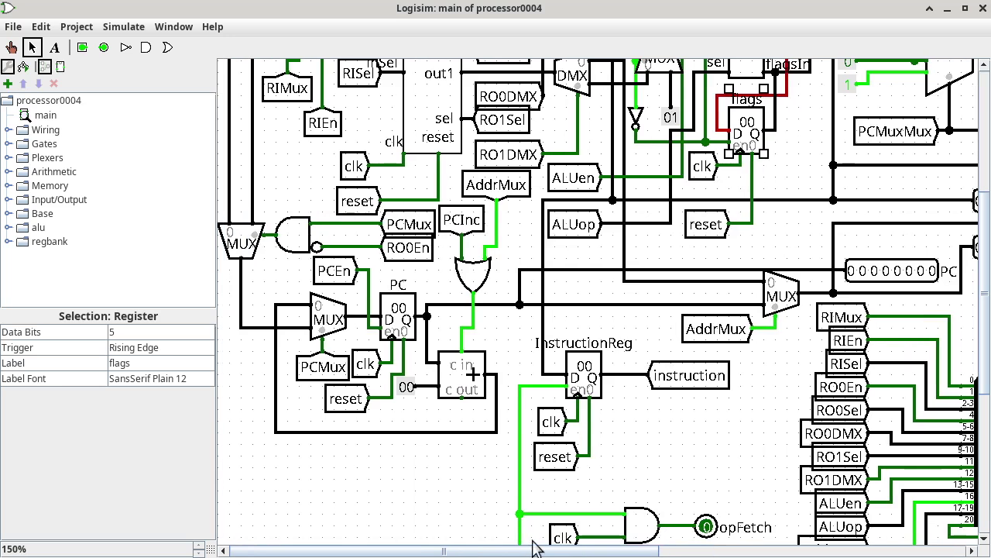
{"action": "left_click", "coordinate": [396, 302]}
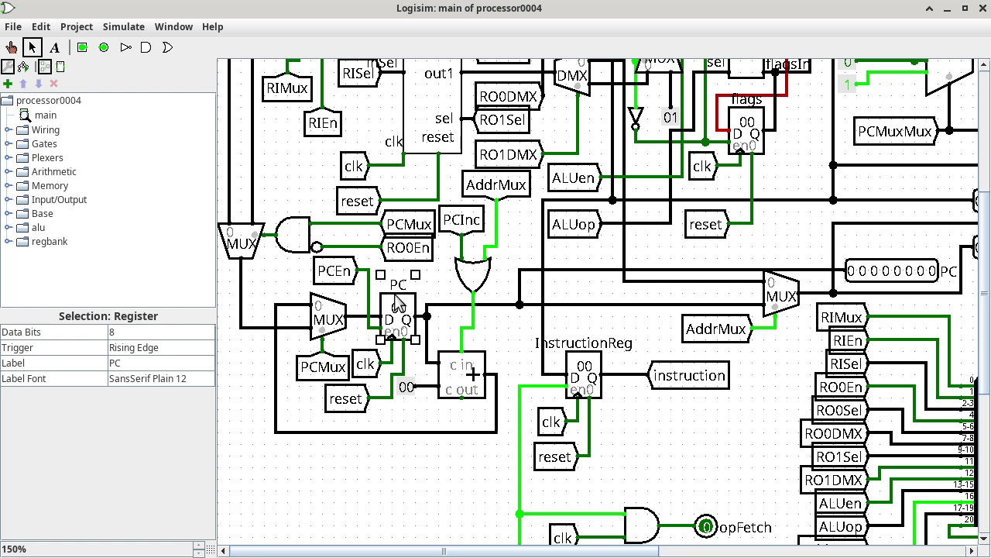
{"action": "left_click", "coordinate": [585, 359]}
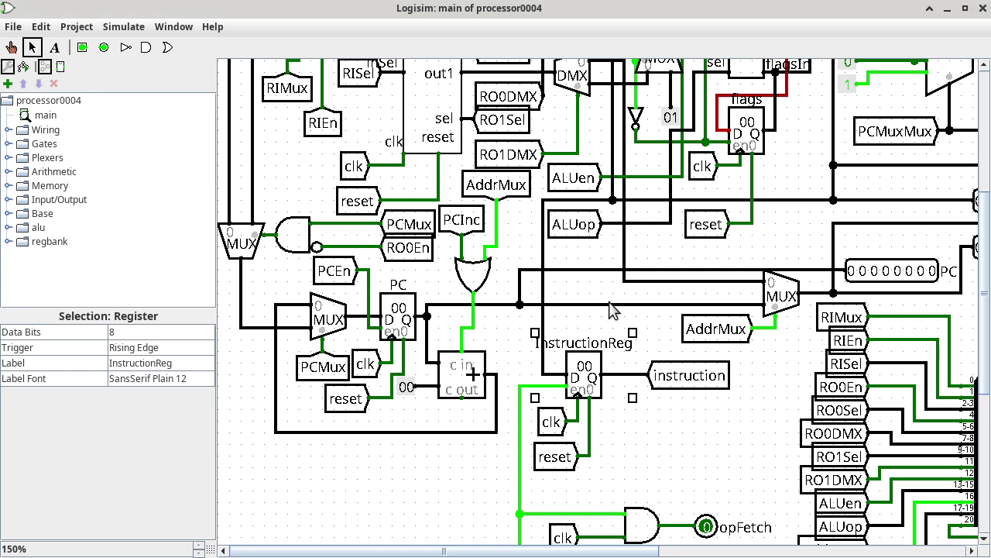
Probe the RAM's D output wire and trace where it leads among the register bank, multiplexers and InstructionReg.
{"action": "left_click", "coordinate": [724, 551]}
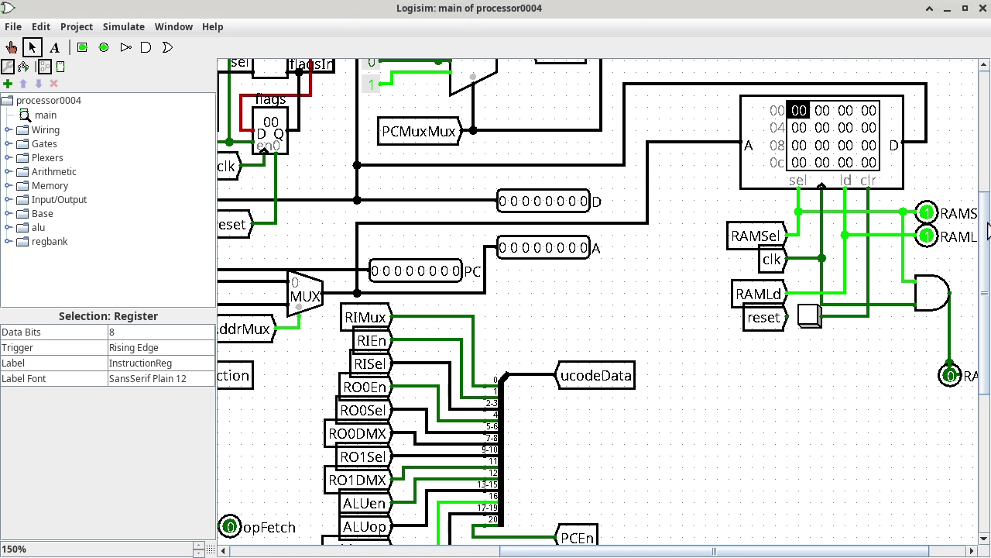
{"action": "scroll", "coordinate": [988, 194], "scroll_direction": "up", "scroll_amount": 3}
{"action": "scroll", "coordinate": [988, 193], "scroll_direction": "up", "scroll_amount": 4}
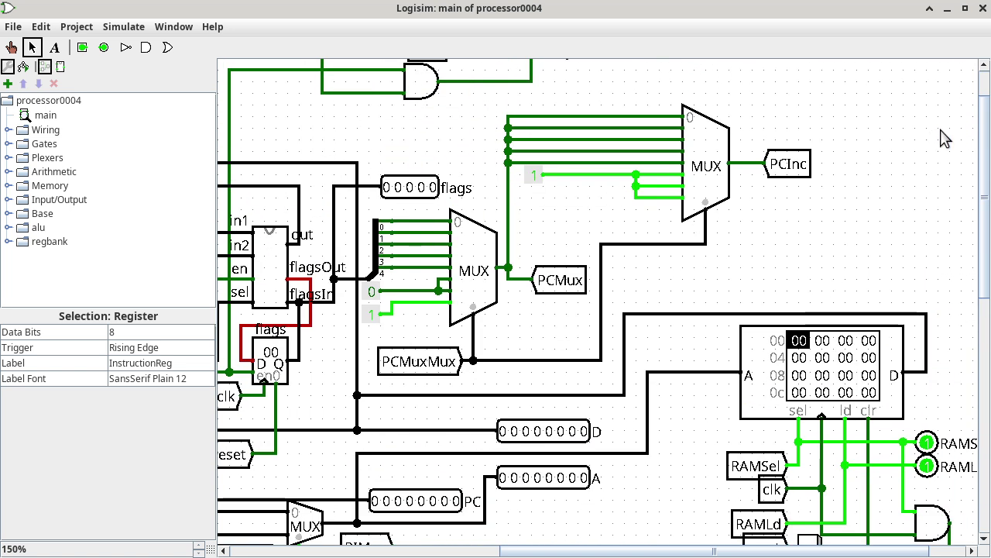
{"action": "left_click", "coordinate": [12, 48]}
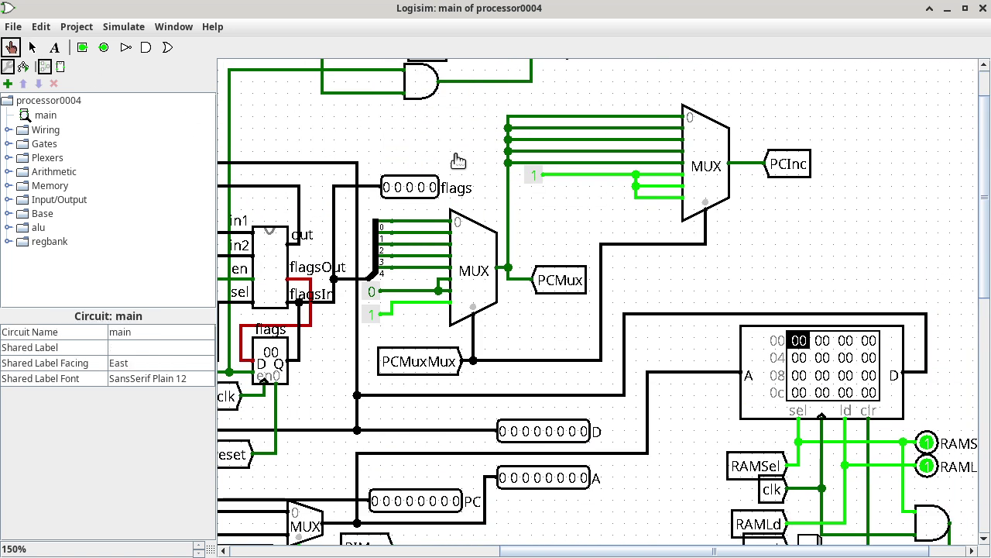
{"action": "left_click", "coordinate": [919, 320]}
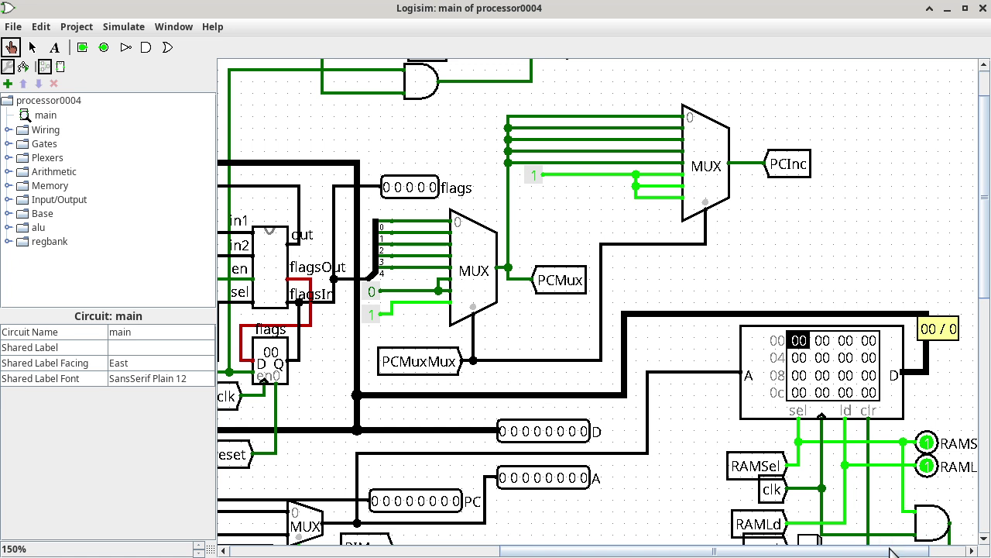
{"action": "left_click_drag", "start_coordinate": [891, 551], "coordinate": [769, 548]}
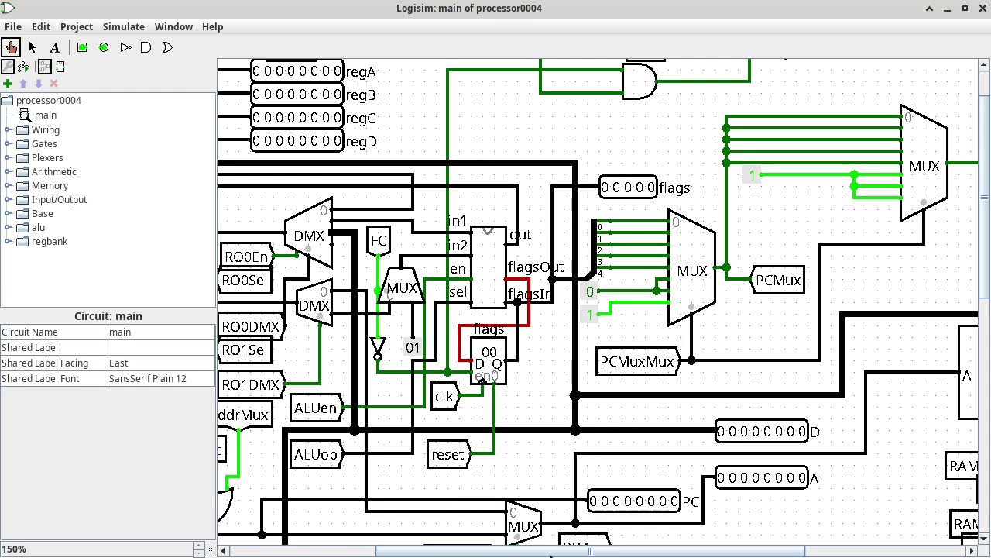
{"action": "left_click_drag", "start_coordinate": [505, 552], "coordinate": [354, 548]}
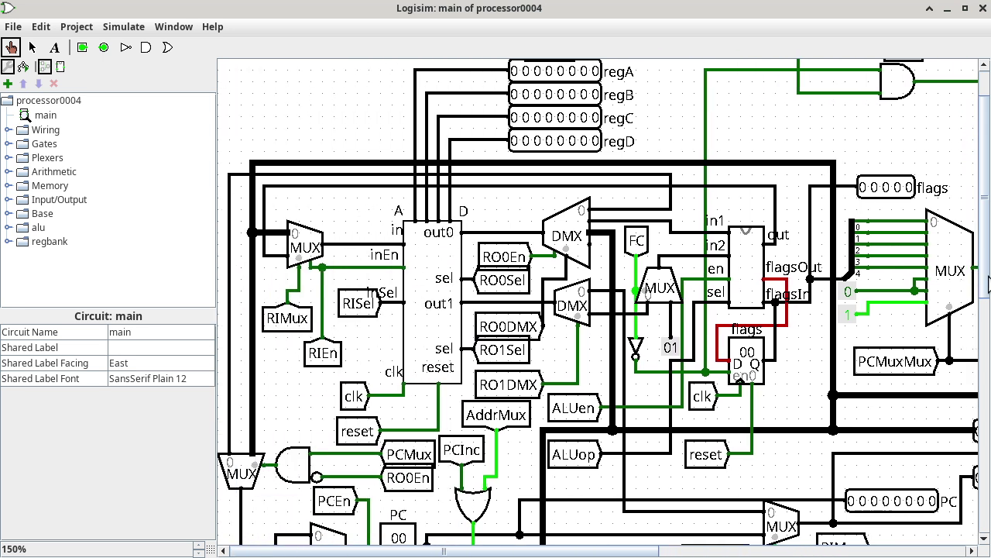
{"action": "left_click_drag", "start_coordinate": [986, 288], "coordinate": [975, 364]}
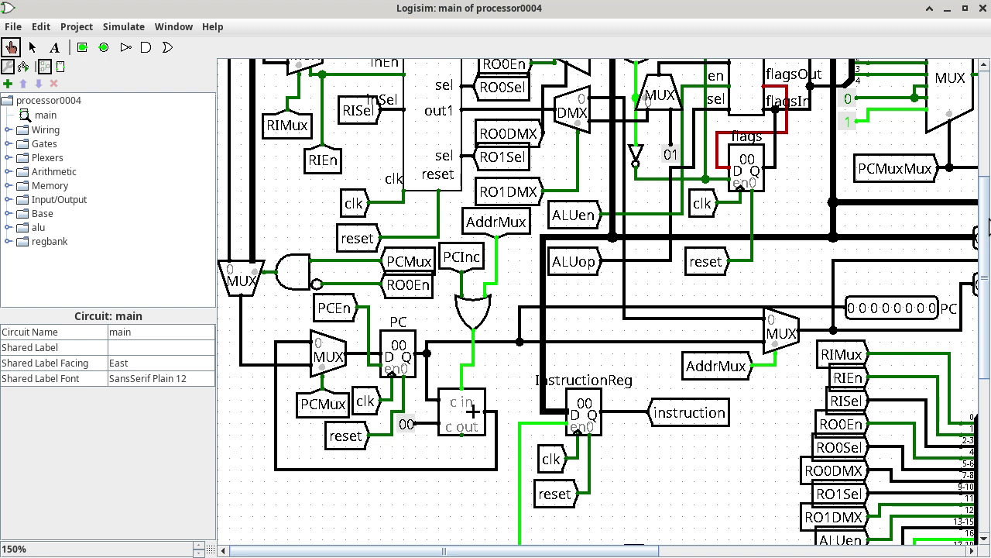
{"action": "scroll", "coordinate": [987, 155], "scroll_direction": "up", "scroll_amount": 3}
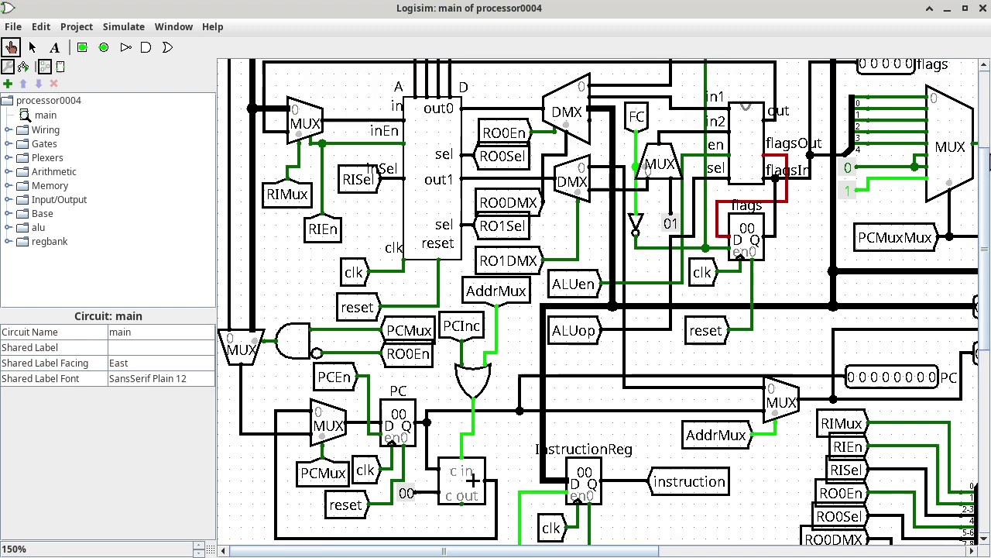
{"action": "scroll", "coordinate": [988, 147], "scroll_direction": "up", "scroll_amount": 1}
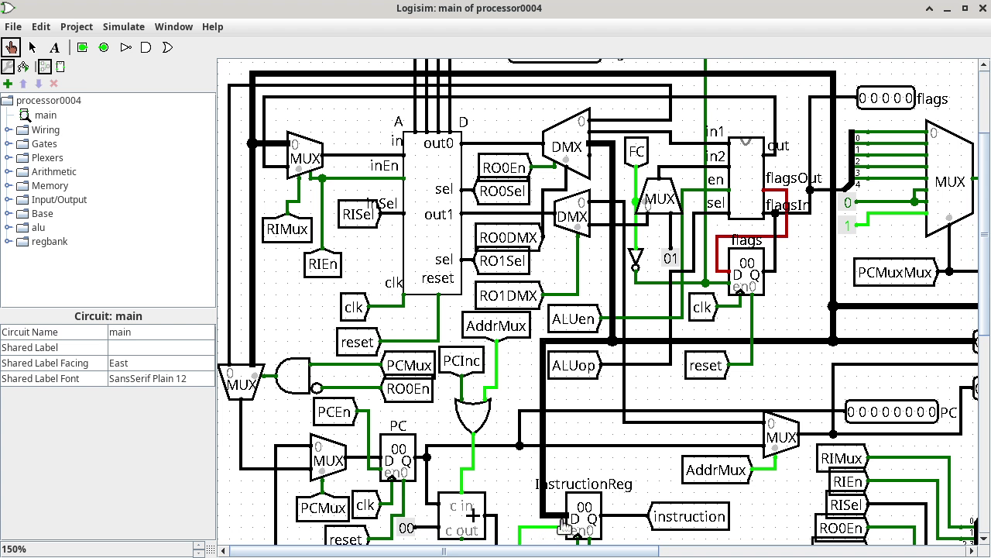
{"action": "left_click_drag", "start_coordinate": [982, 331], "coordinate": [973, 414]}
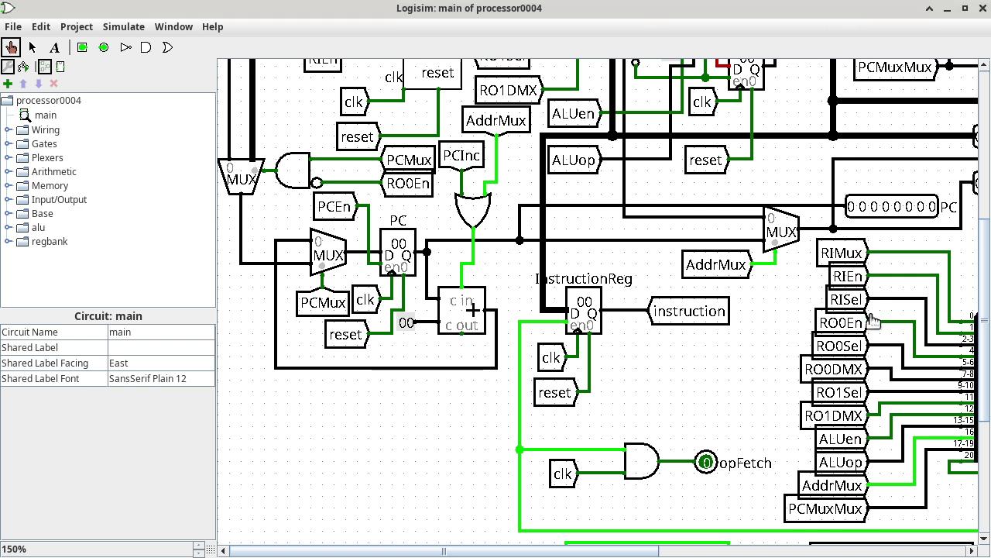
Probe the RAM's A input wire back to its MUX, and the MUX's lower input wire back to its source.
{"action": "left_click", "coordinate": [922, 553]}
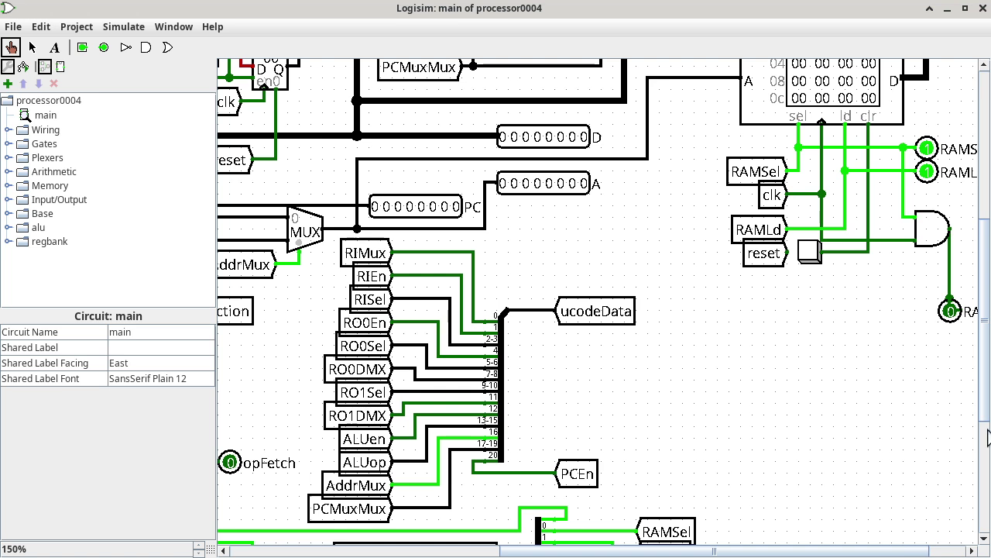
{"action": "left_click_drag", "start_coordinate": [989, 412], "coordinate": [988, 358]}
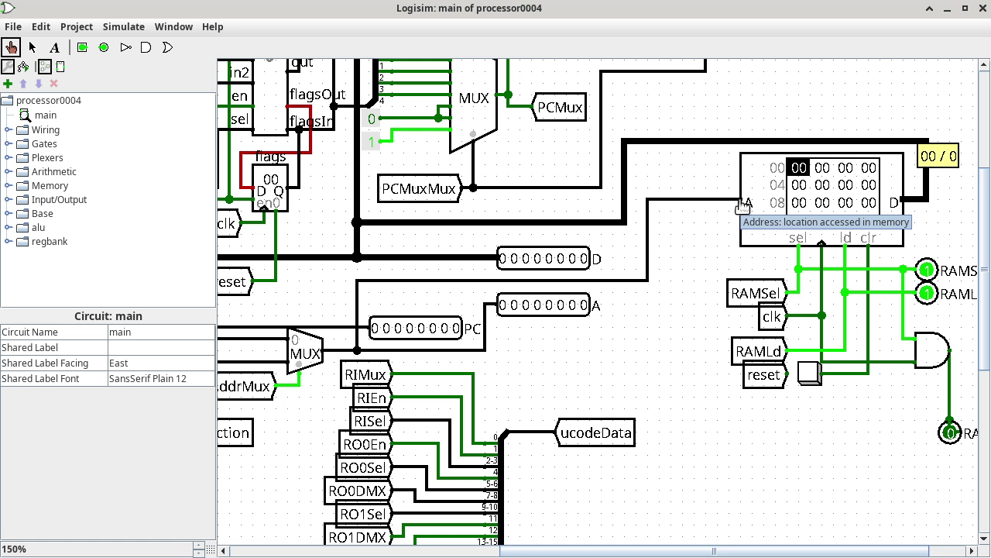
{"action": "left_click", "coordinate": [652, 204]}
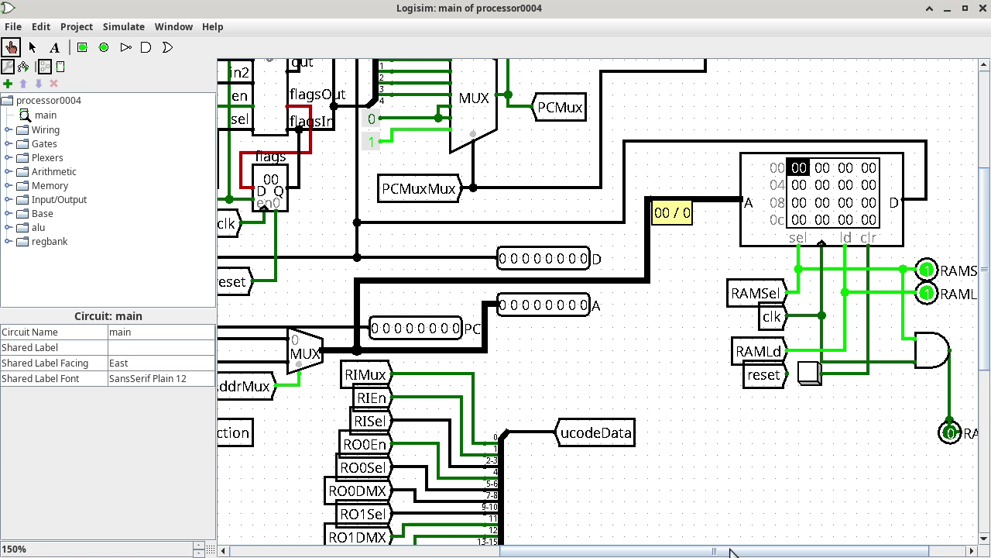
{"action": "left_click_drag", "start_coordinate": [729, 552], "coordinate": [722, 553]}
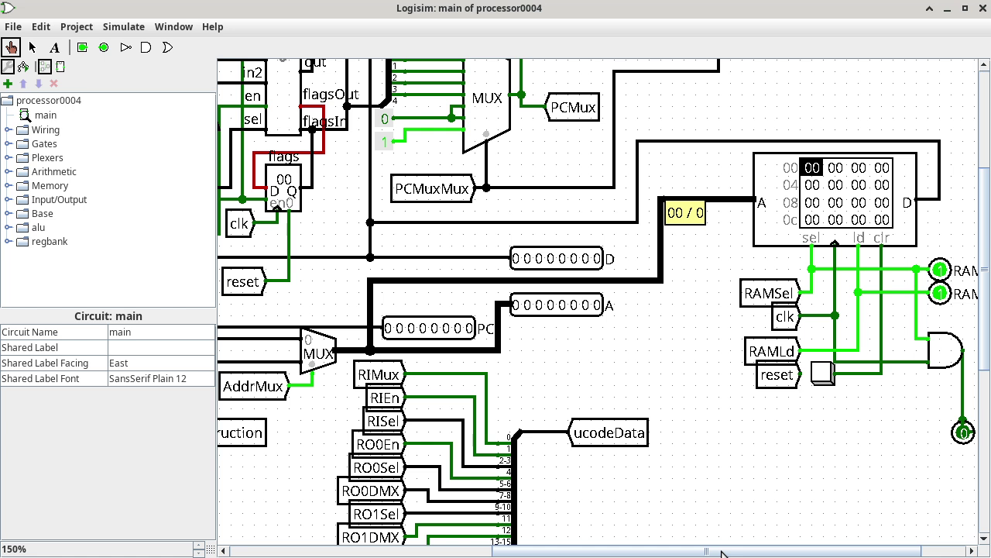
{"action": "left_click_drag", "start_coordinate": [722, 553], "coordinate": [664, 555]}
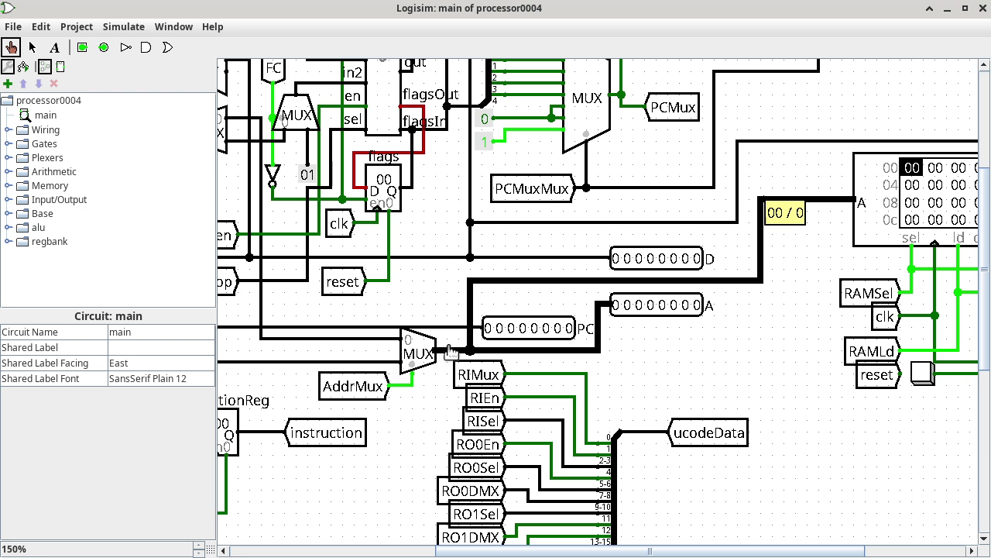
{"action": "left_click", "coordinate": [388, 363]}
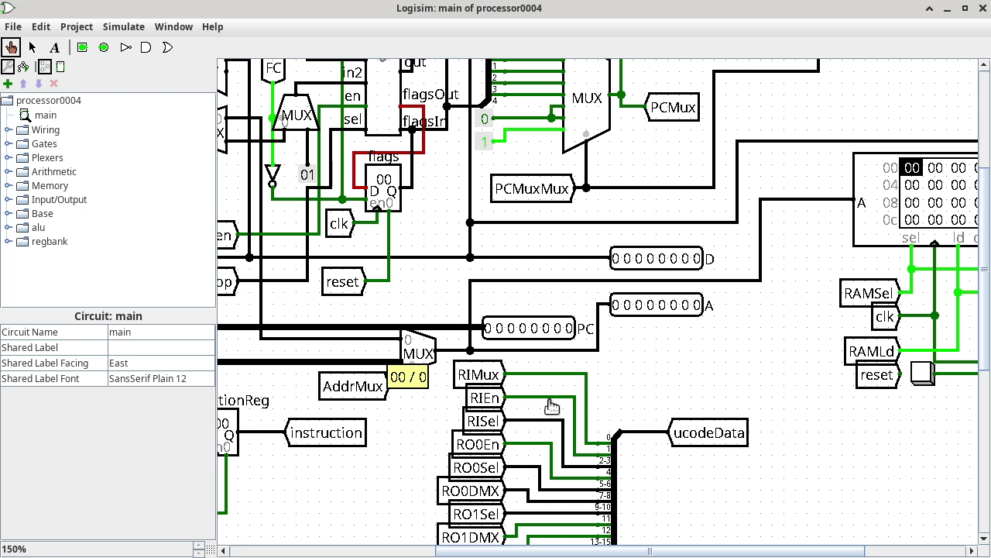
{"action": "left_click_drag", "start_coordinate": [602, 552], "coordinate": [443, 552]}
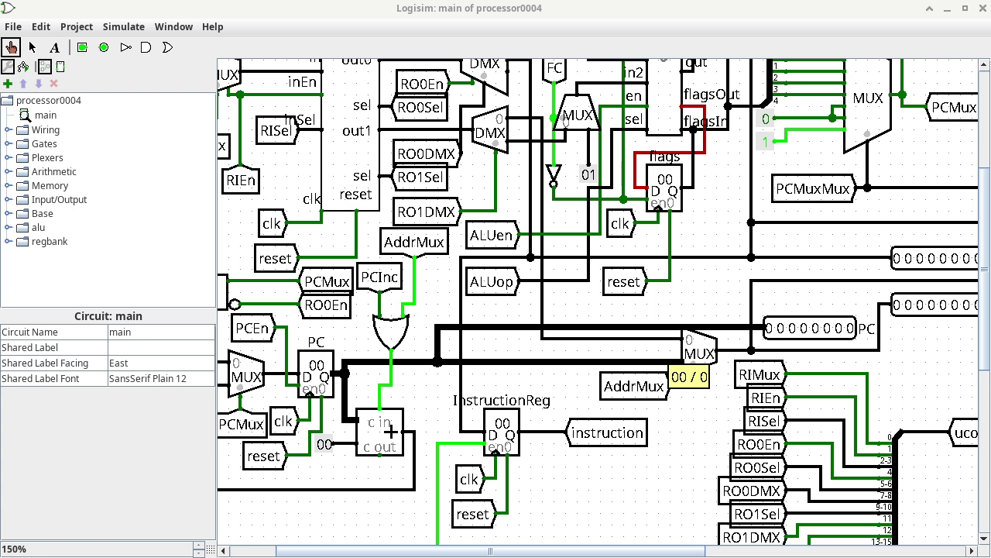
Switch to the Joplin note 20241009 and add the bullet "IR=RAM[PC]" below "PC.Q connects to RAM.A".
{"action": "key", "text": "alt+Tab"}
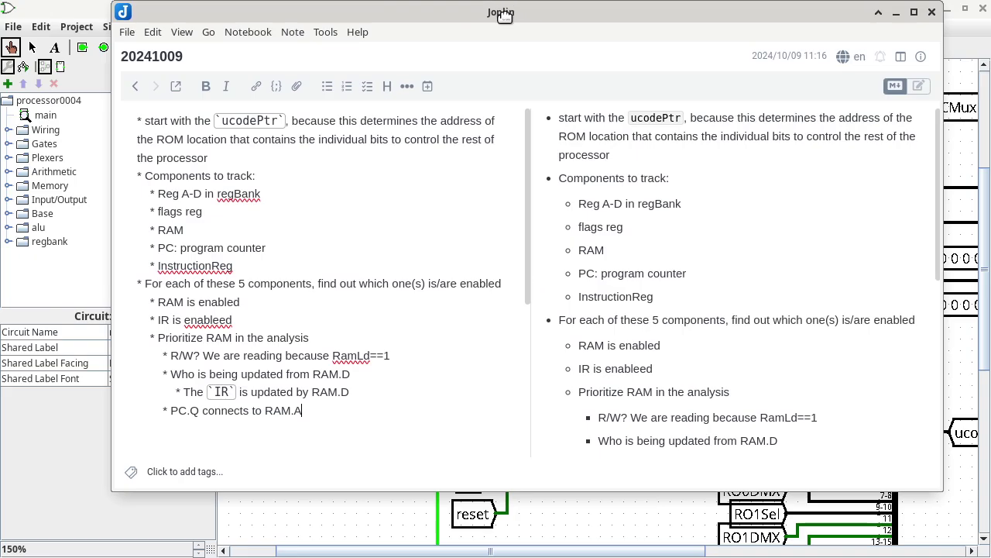
{"action": "left_click_drag", "start_coordinate": [504, 15], "coordinate": [501, 30]}
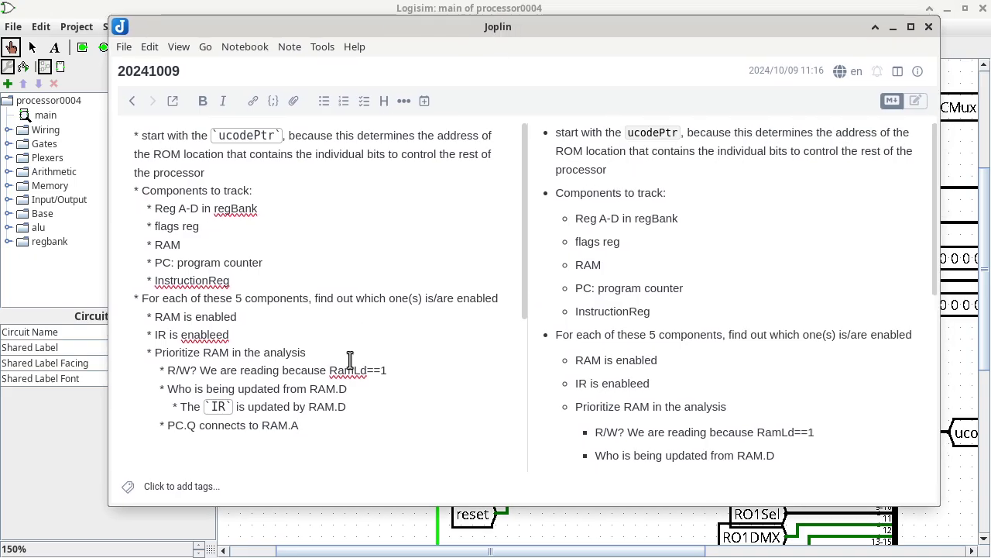
{"action": "scroll", "coordinate": [695, 377], "scroll_direction": "down", "scroll_amount": 1}
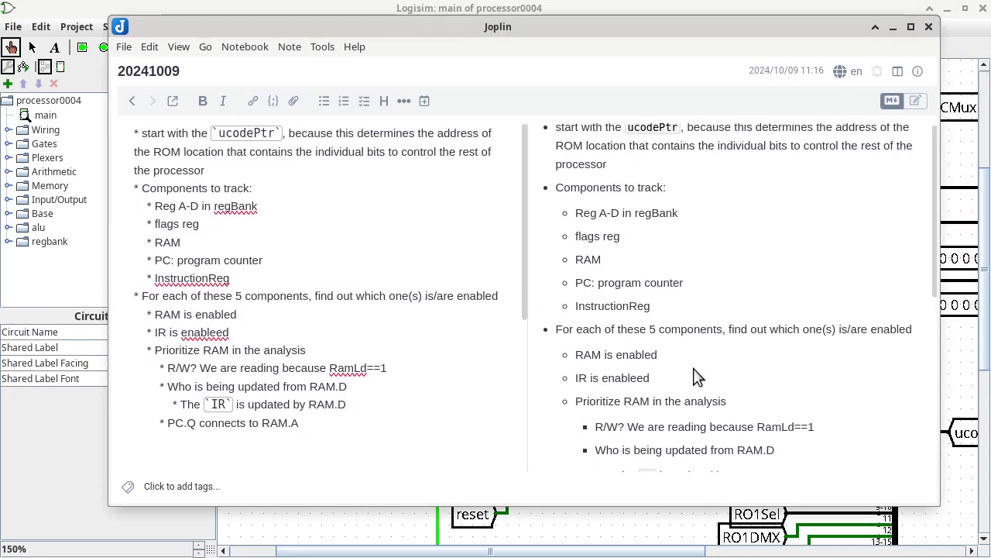
{"action": "scroll", "coordinate": [695, 378], "scroll_direction": "down", "scroll_amount": 2}
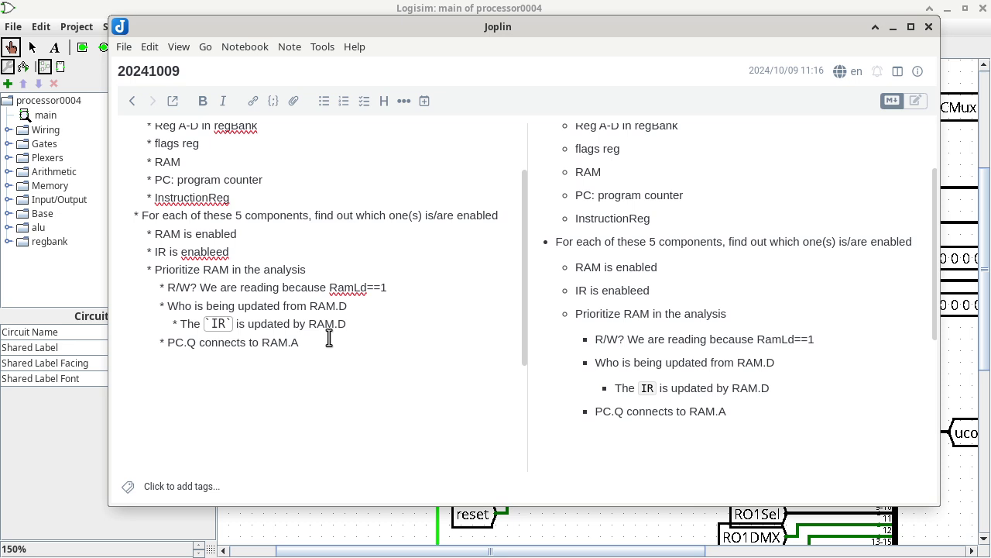
{"action": "key", "text": "Return"}
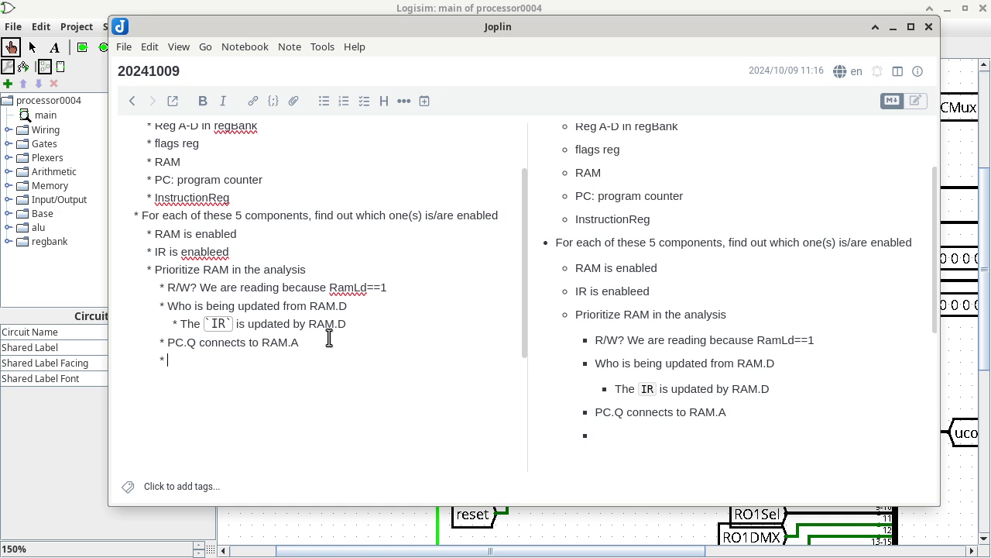
{"action": "type", "text": "IR=RAM["}
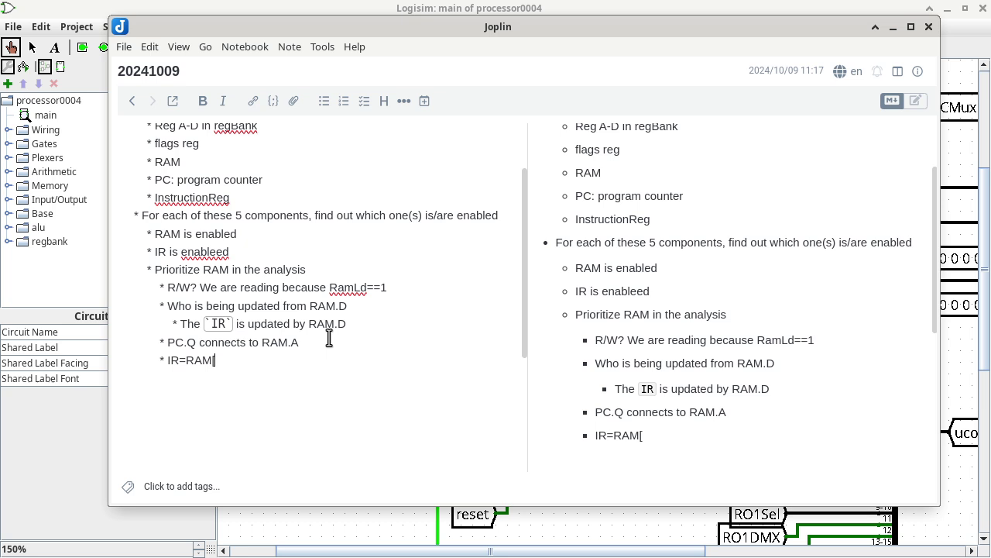
{"action": "type", "text": "POC"}
{"action": "key", "text": "BackSpace"}
{"action": "key", "text": "BackSpace"}
{"action": "type", "text": "C]"}
Format the text IR=RAM[PC] in the last bullet as inline code with backticks.
{"action": "key", "text": "Left"}
{"action": "key", "text": "Left"}
{"action": "key", "text": "Left"}
{"action": "key", "text": "Left"}
{"action": "key", "text": "Left"}
{"action": "key", "text": "Left"}
{"action": "key", "text": "Left"}
{"action": "key", "text": "Left"}
{"action": "key", "text": "Left"}
{"action": "key", "text": "Left"}
{"action": "type", "text": "`"}
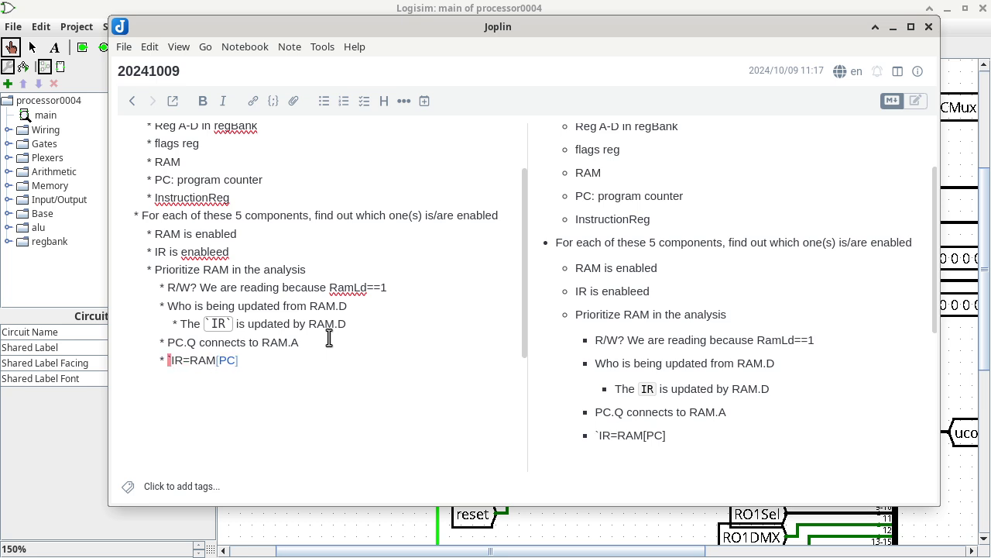
{"action": "key", "text": "End"}
{"action": "type", "text": "`"}
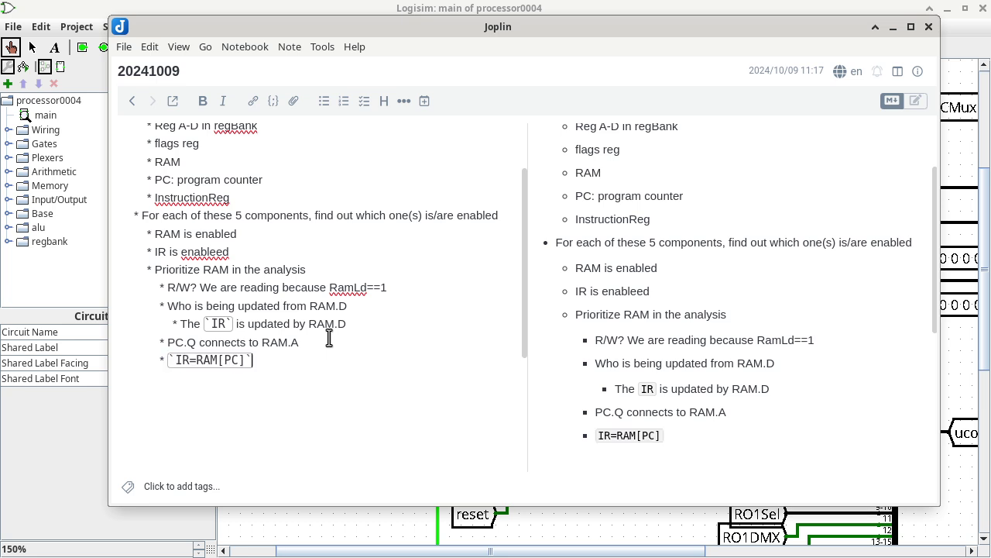
Append "or `IR=*PC`" to the last bullet of the note and highlight the word regBank in the components list.
{"action": "type", "text": " or `IR=*PC`"}
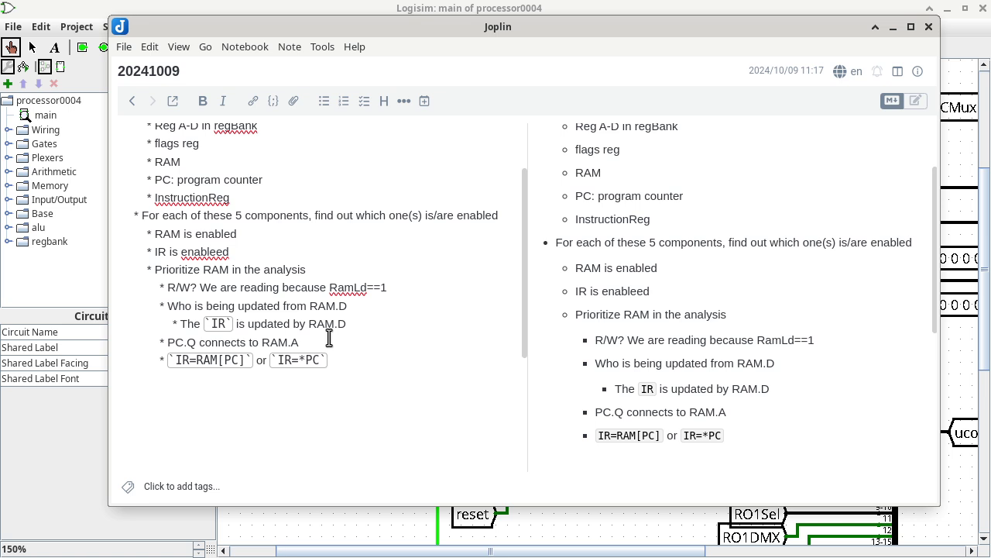
{"action": "type", "text": "g"}
{"action": "key", "text": "BackSpace"}
{"action": "scroll", "coordinate": [306, 329], "scroll_direction": "up", "scroll_amount": 2}
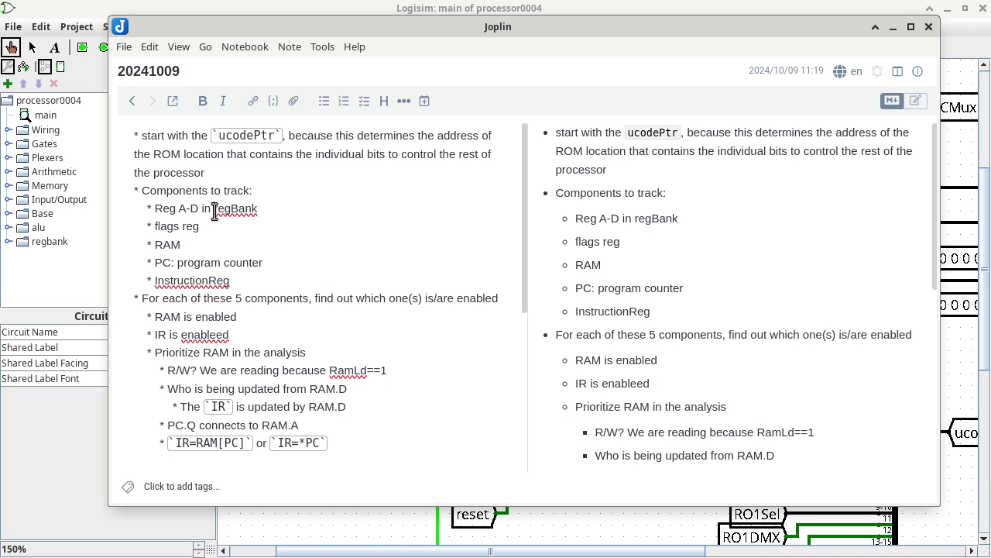
{"action": "left_click_drag", "start_coordinate": [215, 210], "coordinate": [257, 209]}
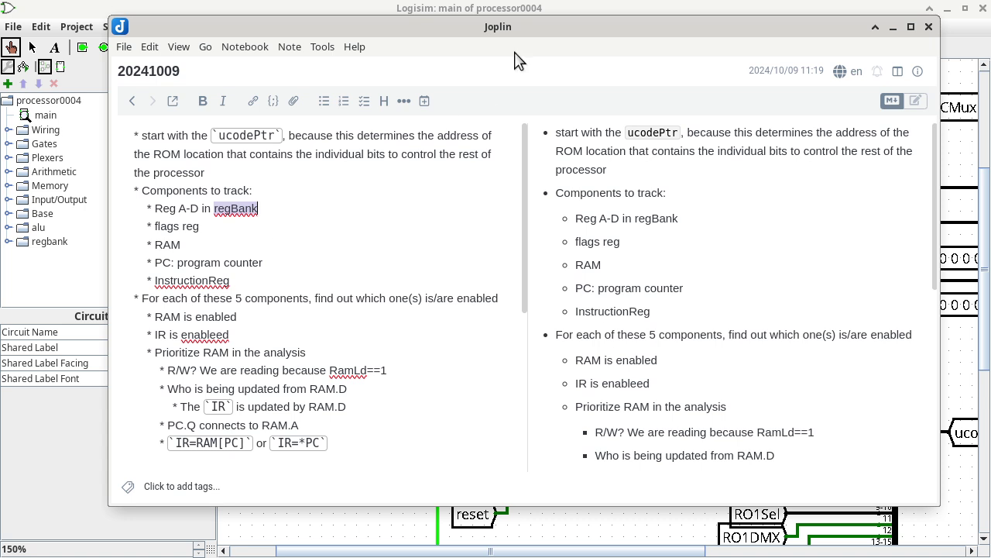
Switch to the Logisim circuit and select InstructionReg to check its trigger attribute.
{"action": "left_click_drag", "start_coordinate": [543, 27], "coordinate": [13, 162]}
{"action": "key", "text": "alt+Tab"}
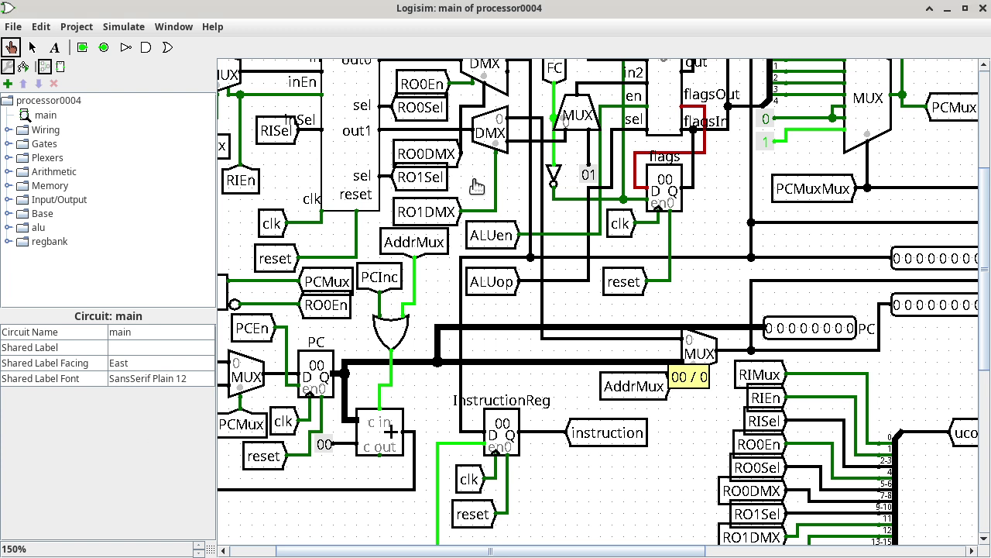
{"action": "left_click", "coordinate": [850, 550]}
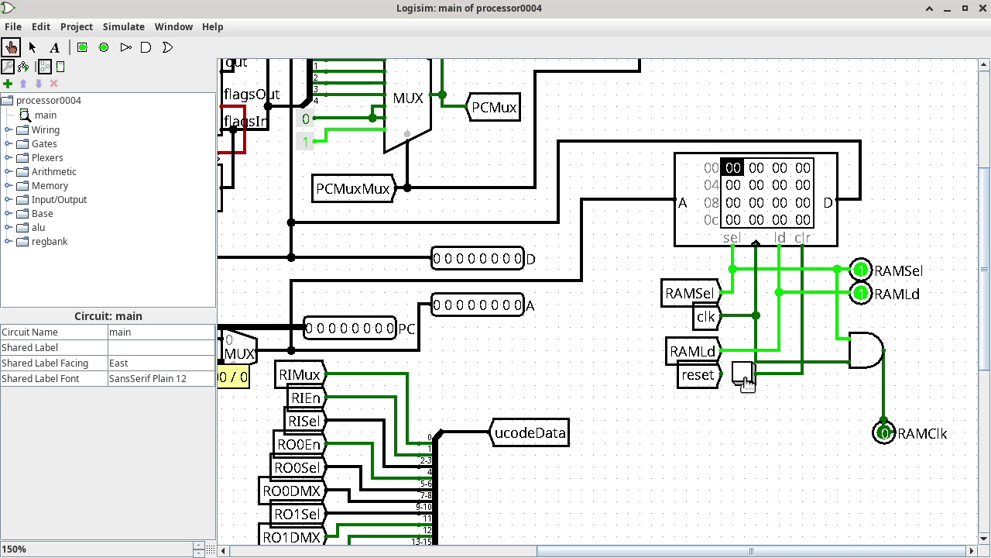
{"action": "left_click", "coordinate": [471, 551]}
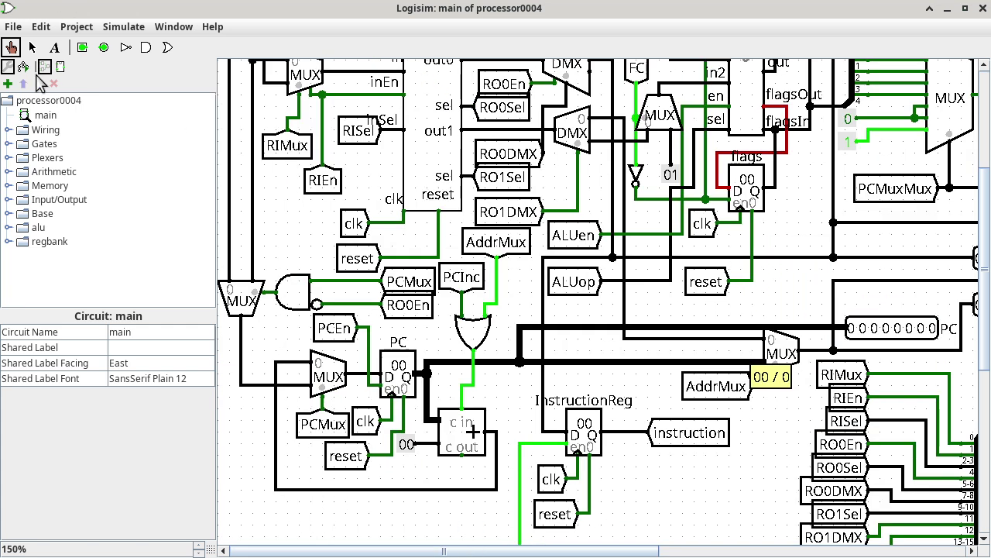
{"action": "left_click", "coordinate": [32, 47]}
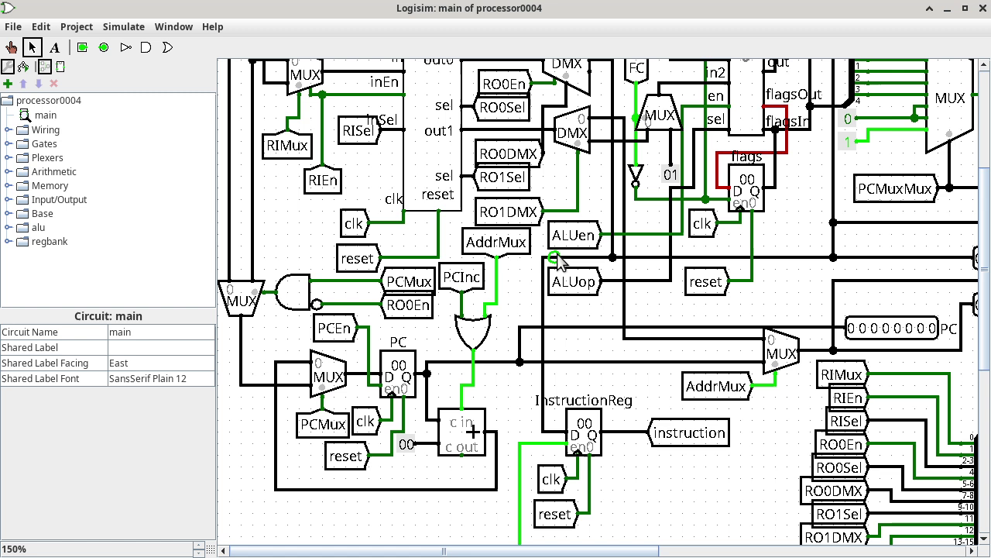
{"action": "left_click", "coordinate": [585, 419]}
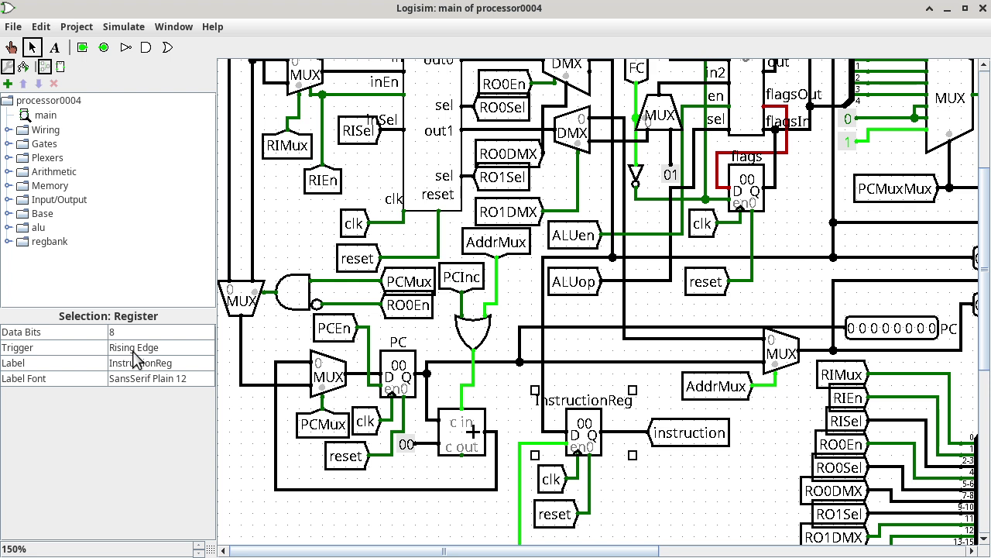
Select the ucodePtr register and check its trigger attribute.
{"action": "left_click", "coordinate": [988, 436]}
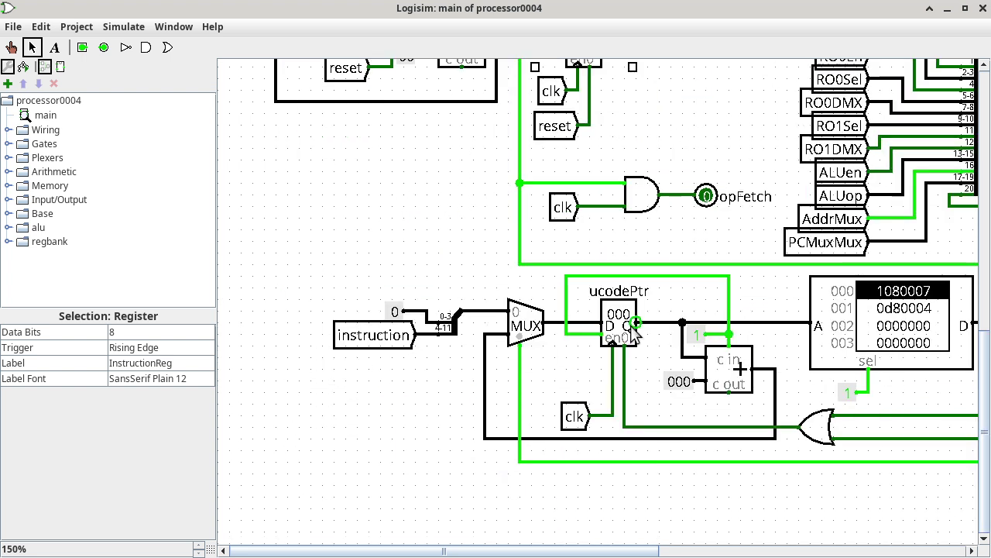
{"action": "left_click", "coordinate": [620, 310]}
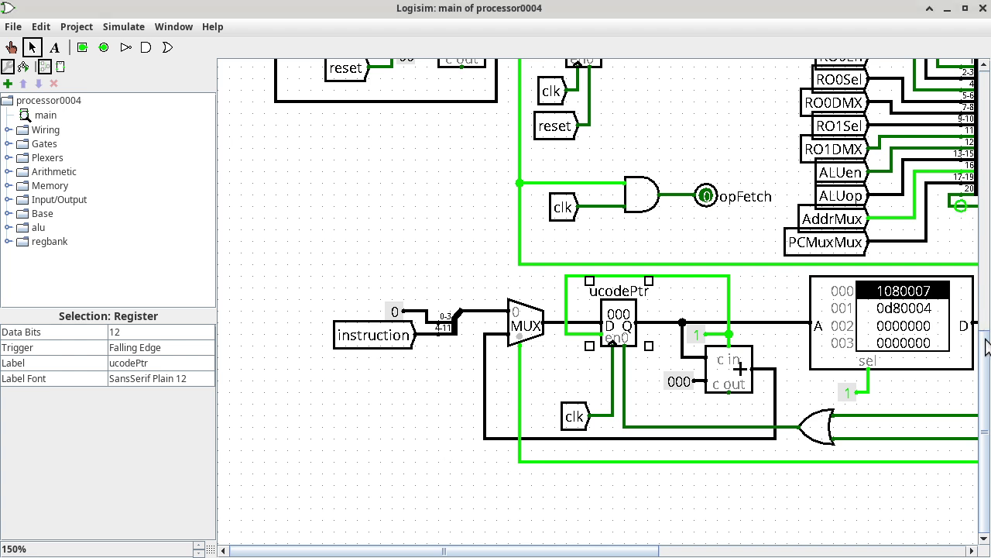
{"action": "scroll", "coordinate": [986, 346], "scroll_direction": "up", "scroll_amount": 1}
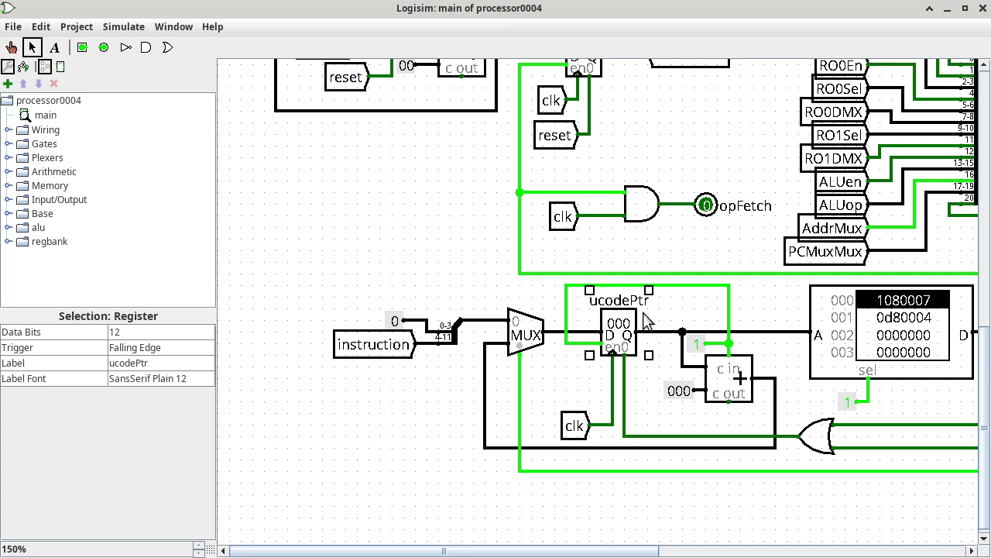
Probe the clk wire feeding the RAM and trace the clock to the flags, PC, InstructionReg and register bank.
{"action": "left_click_drag", "start_coordinate": [983, 331], "coordinate": [985, 256]}
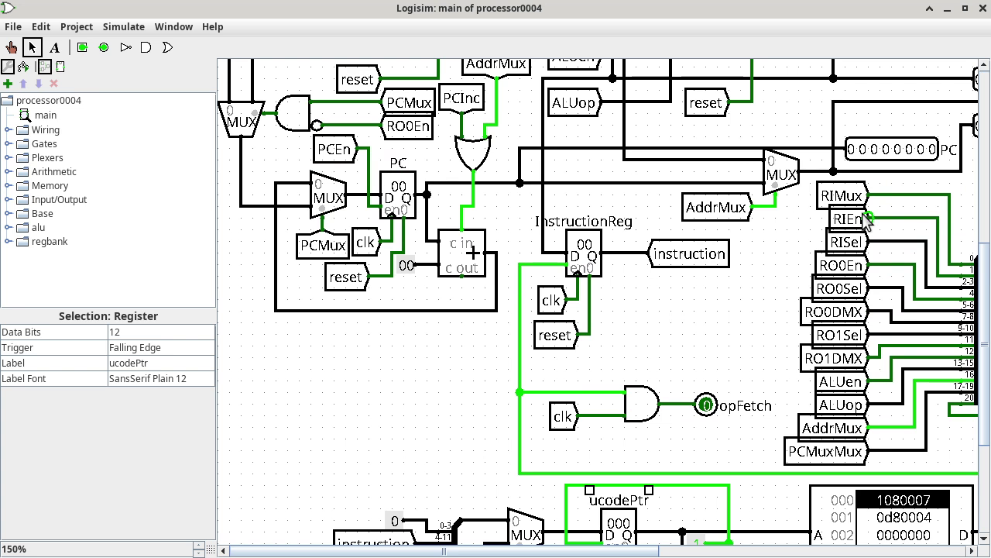
{"action": "left_click_drag", "start_coordinate": [987, 290], "coordinate": [987, 211]}
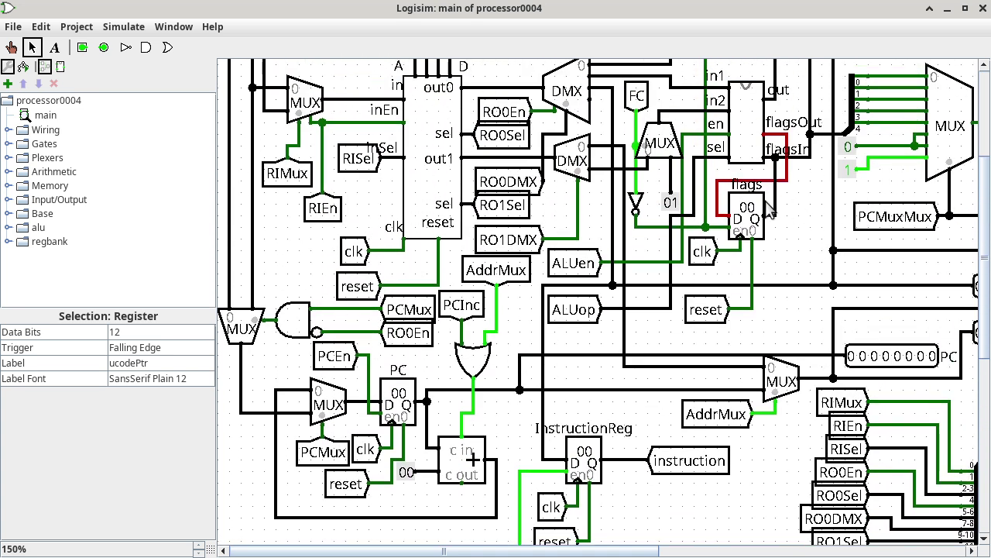
{"action": "left_click", "coordinate": [702, 550]}
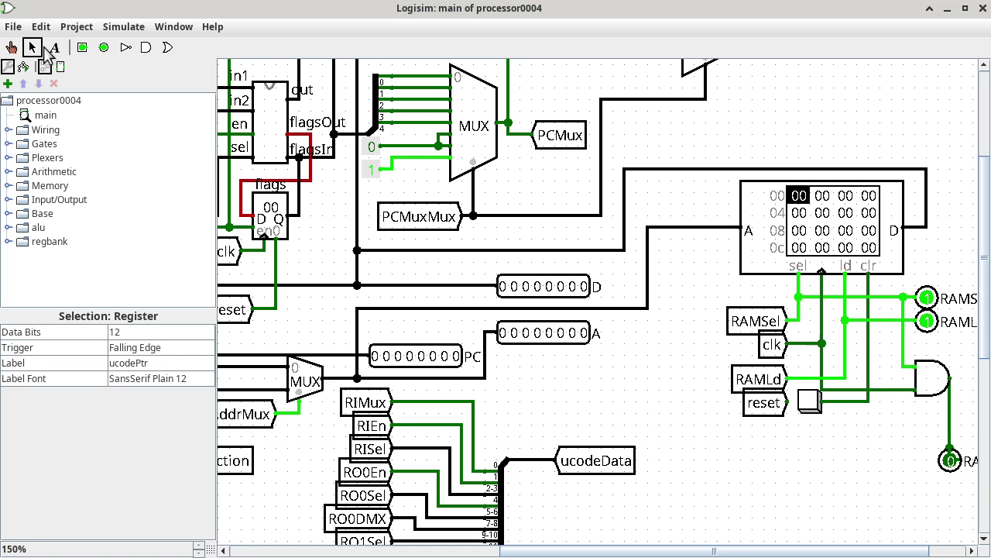
{"action": "left_click", "coordinate": [11, 47]}
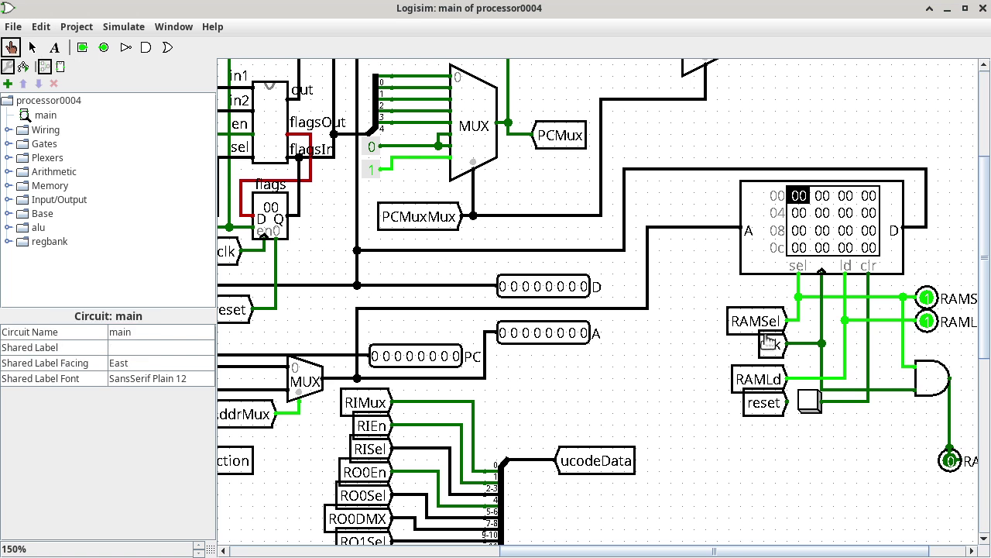
{"action": "left_click", "coordinate": [812, 348]}
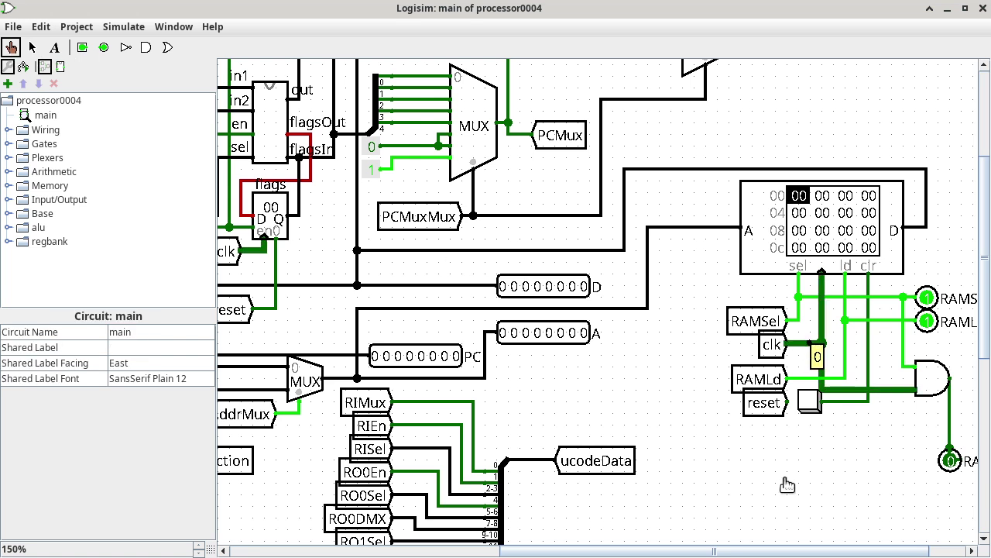
{"action": "left_click_drag", "start_coordinate": [795, 552], "coordinate": [504, 518]}
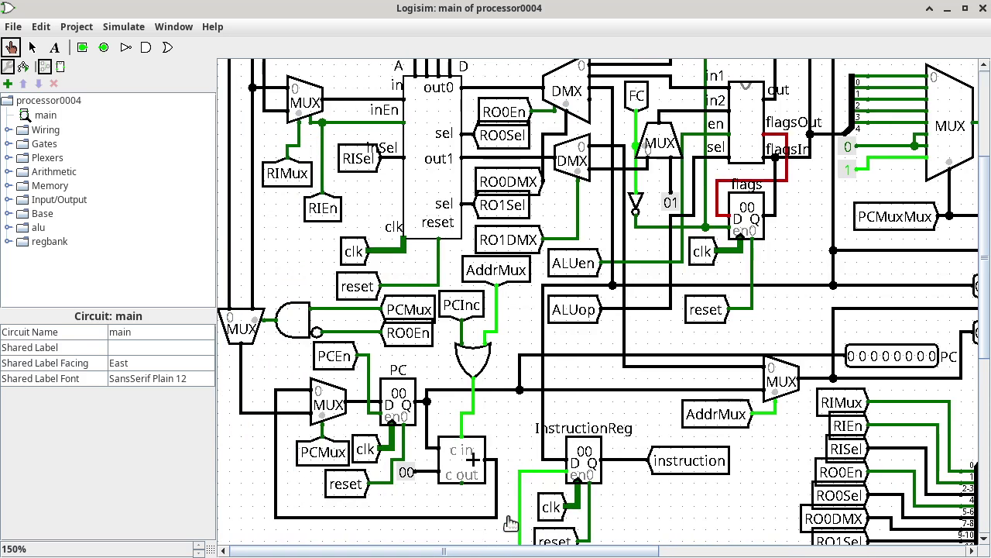
{"action": "left_click_drag", "start_coordinate": [989, 346], "coordinate": [987, 251]}
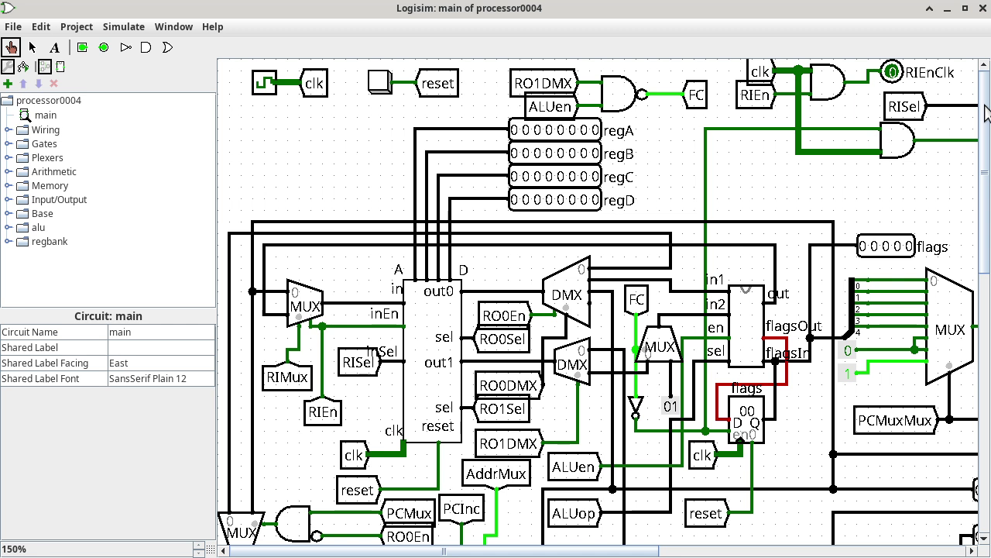
{"action": "left_click_drag", "start_coordinate": [984, 111], "coordinate": [980, 222]}
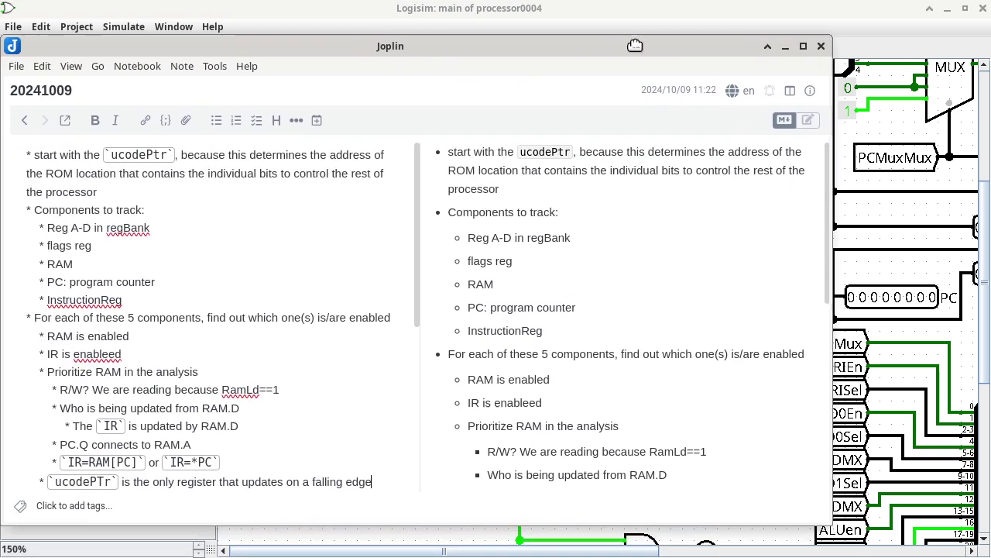
Add the bullet "Fetch phase of executing an instruction" in the Joplin note, nested under the `IR=RAM[PC]` bullet.
{"action": "left_click_drag", "start_coordinate": [640, 46], "coordinate": [702, 30]}
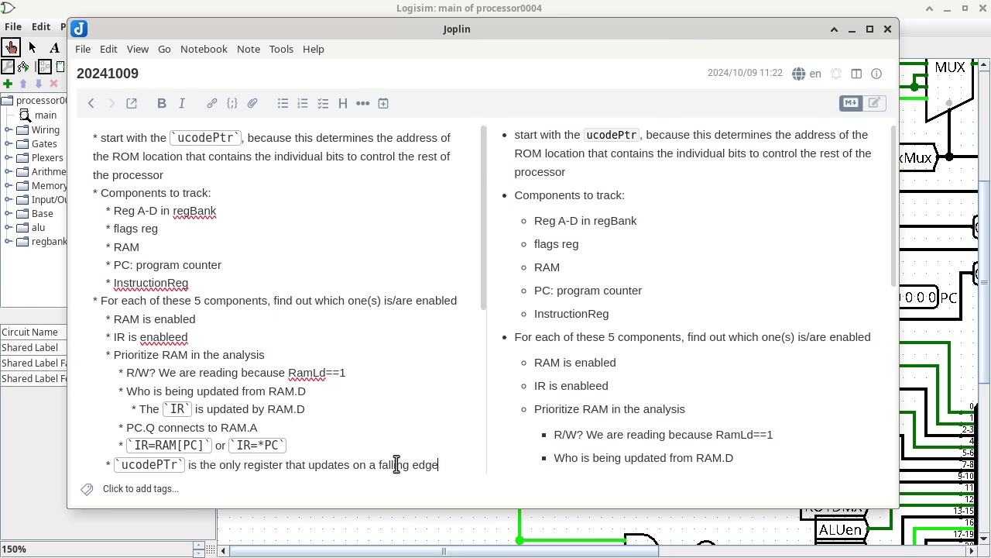
{"action": "left_click", "coordinate": [373, 452]}
{"action": "key", "text": "Return"}
{"action": "type", "text": "F"}
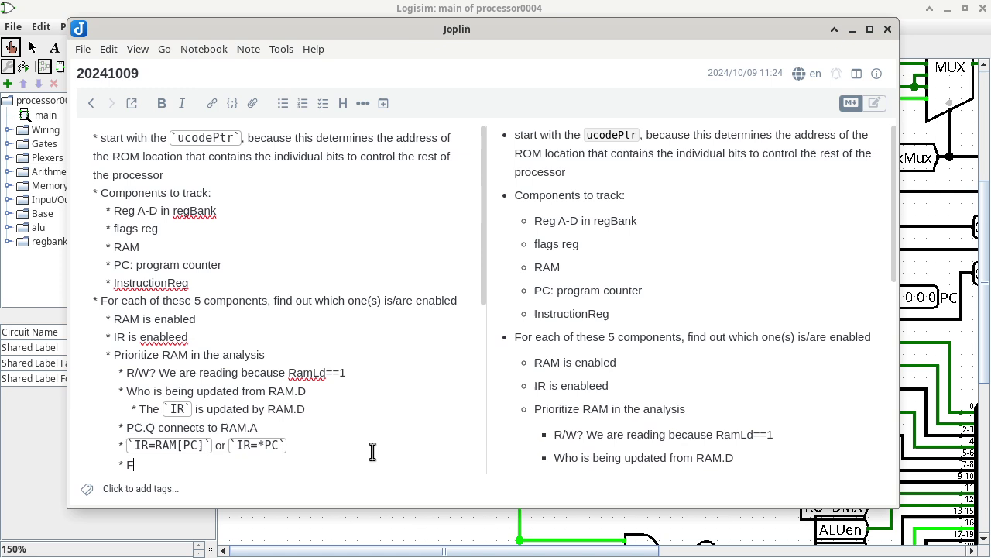
{"action": "type", "text": "etch phase of executing an ins"}
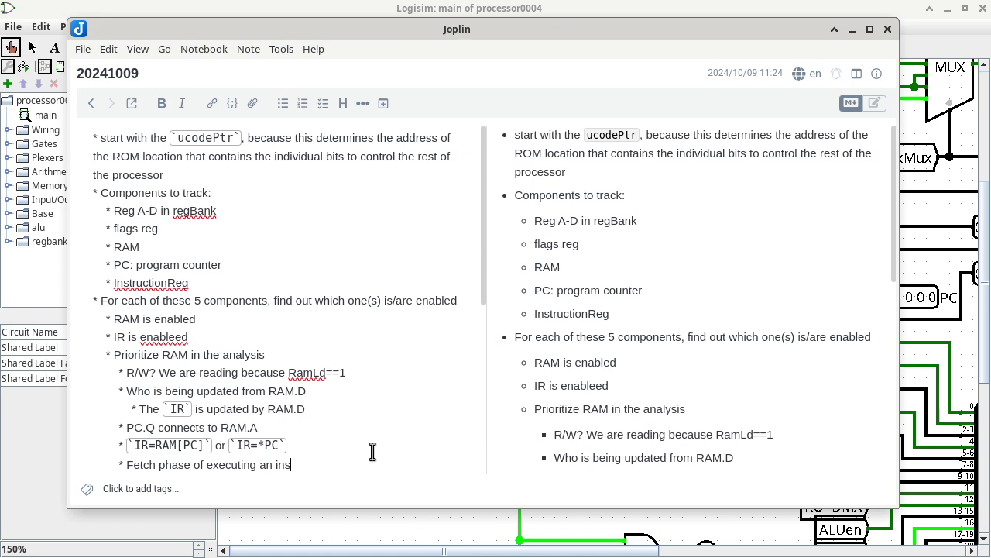
{"action": "type", "text": "truction"}
{"action": "key", "text": "Tab"}
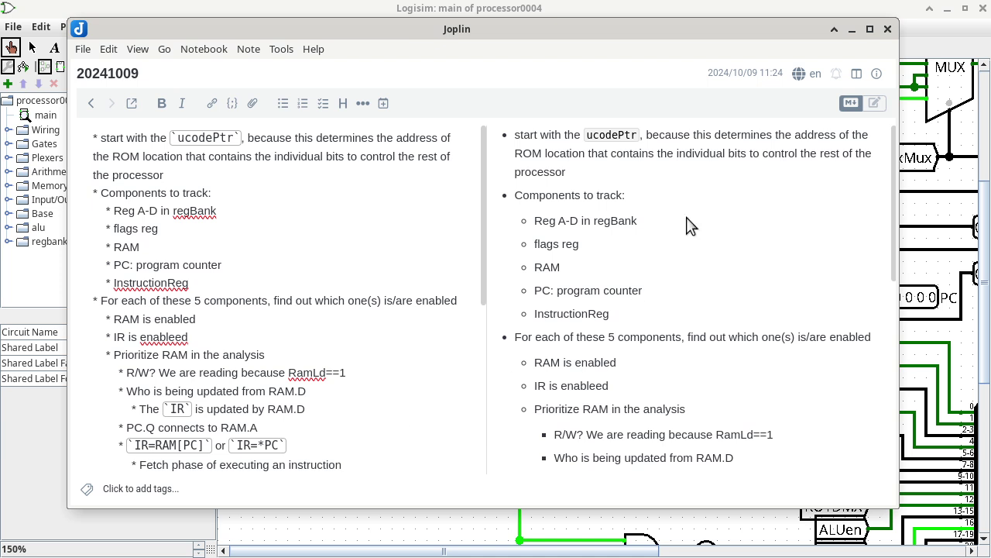
Switch to Logisim and advance the simulation clock by one tick.
{"action": "left_click", "coordinate": [880, 11]}
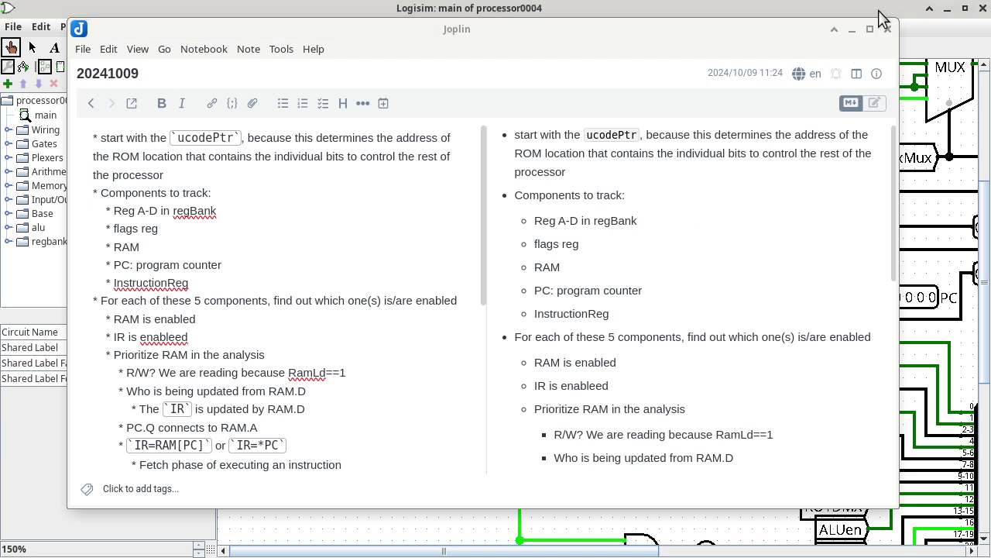
{"action": "left_click", "coordinate": [880, 11]}
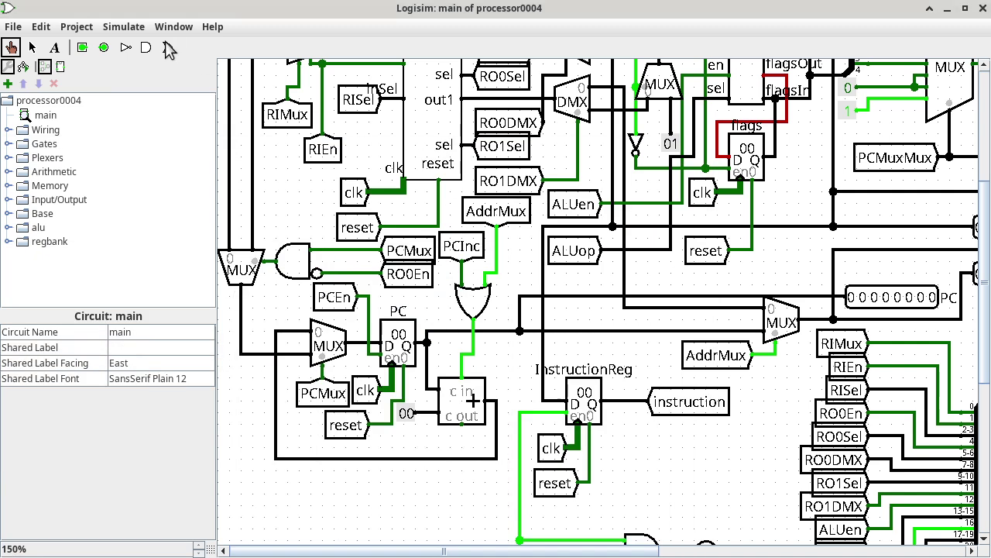
{"action": "left_click", "coordinate": [129, 28]}
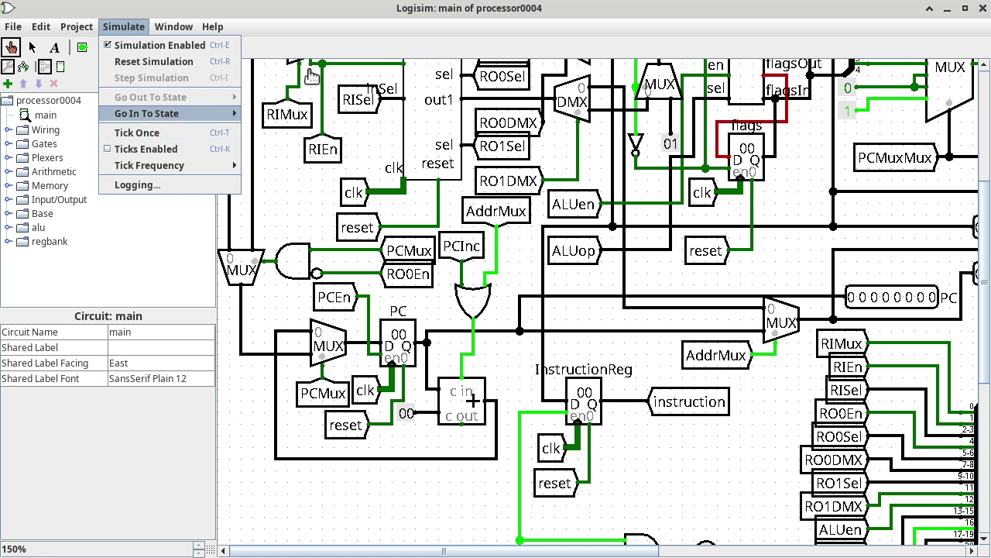
{"action": "left_click", "coordinate": [530, 9]}
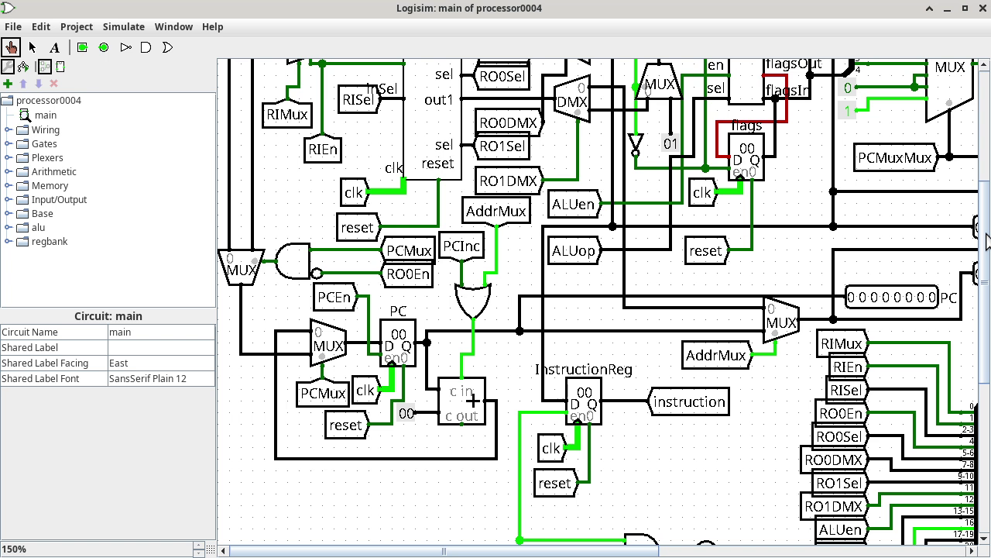
Probe the adder output wire feeding the lower input of the ucodePtr MUX, and tick the clock once.
{"action": "left_click_drag", "start_coordinate": [986, 242], "coordinate": [976, 385]}
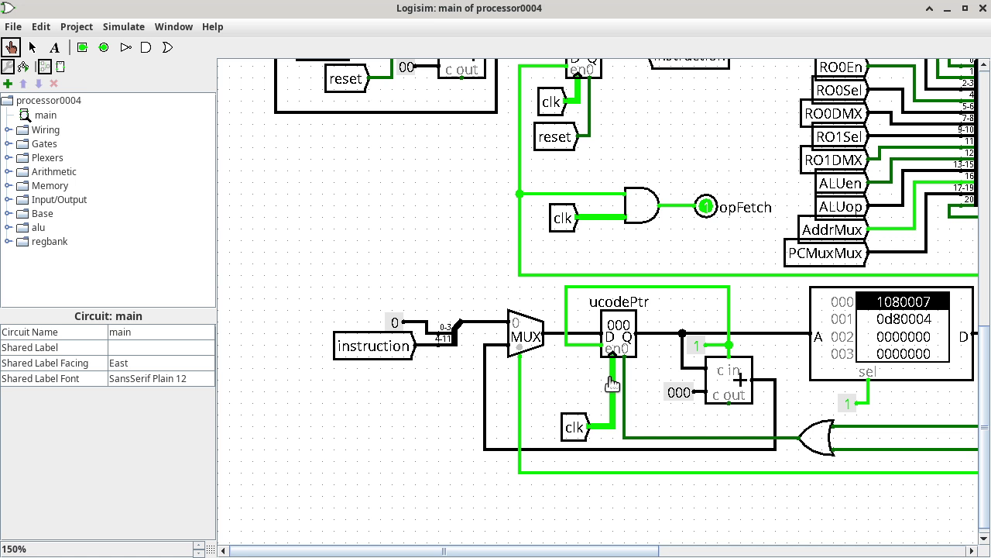
{"action": "left_click", "coordinate": [493, 347]}
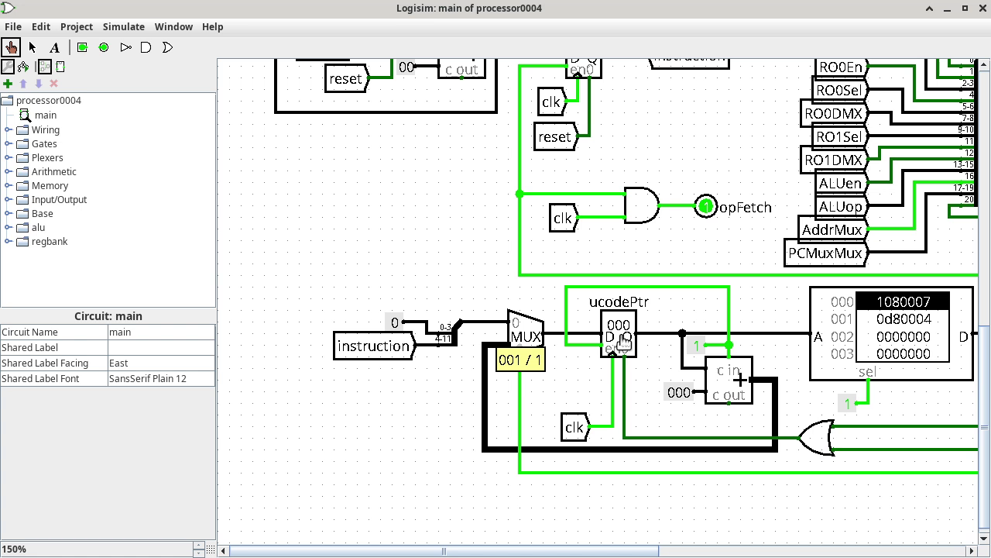
{"action": "key", "text": "ctrl+t"}
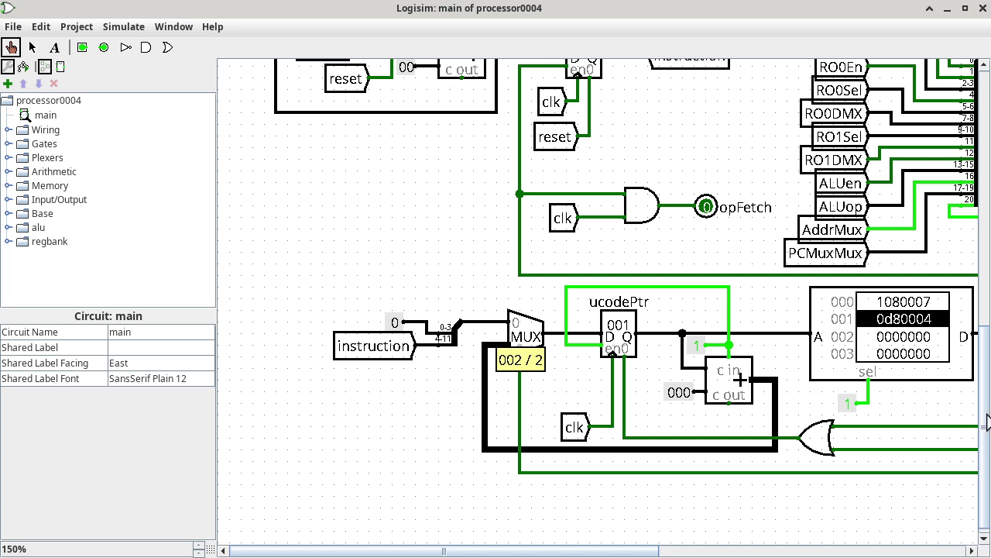
Select the regBank component and examine its enable signals, the RAM's control signals and the ucodeData control lines after the clock tick.
{"action": "left_click_drag", "start_coordinate": [988, 422], "coordinate": [989, 209]}
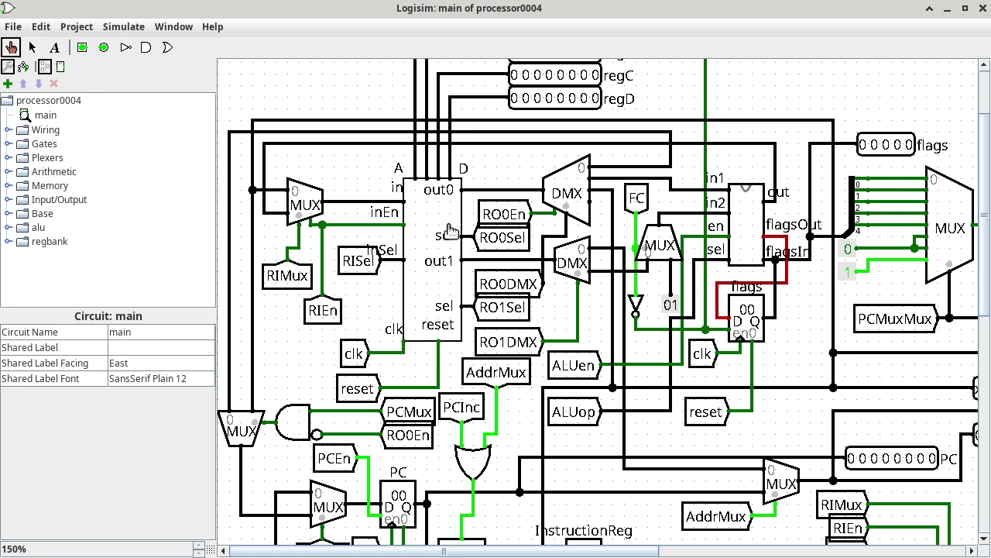
{"action": "left_click", "coordinate": [31, 47]}
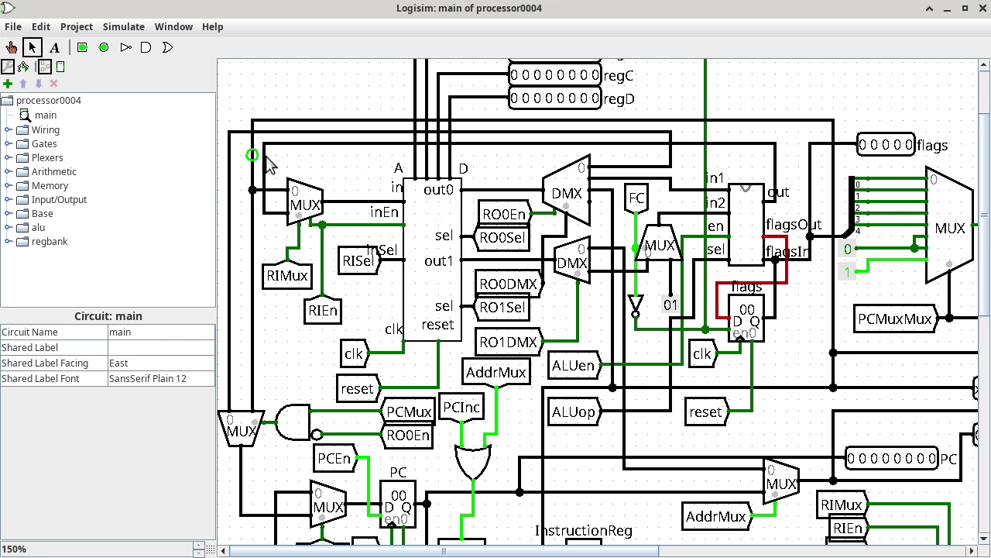
{"action": "left_click", "coordinate": [425, 223]}
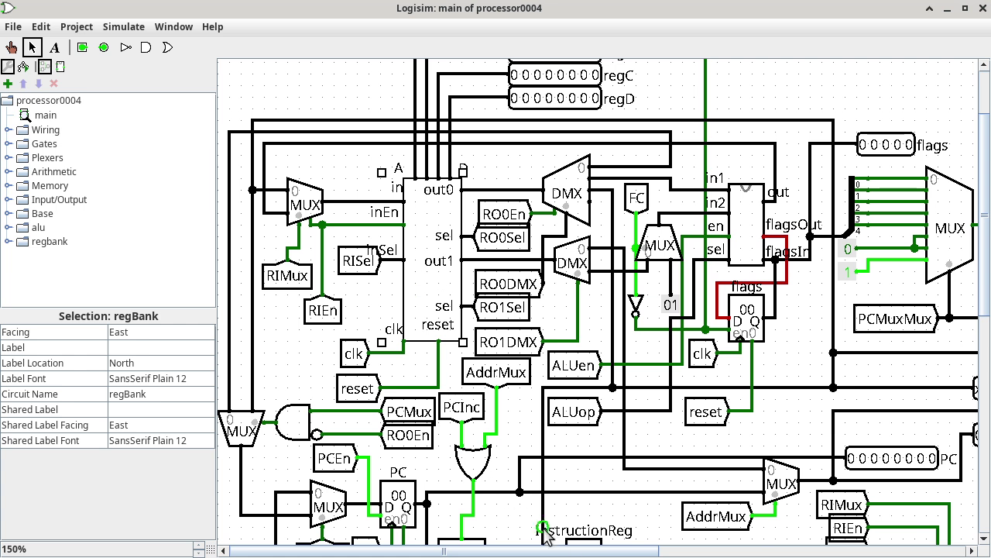
{"action": "left_click_drag", "start_coordinate": [573, 551], "coordinate": [852, 550]}
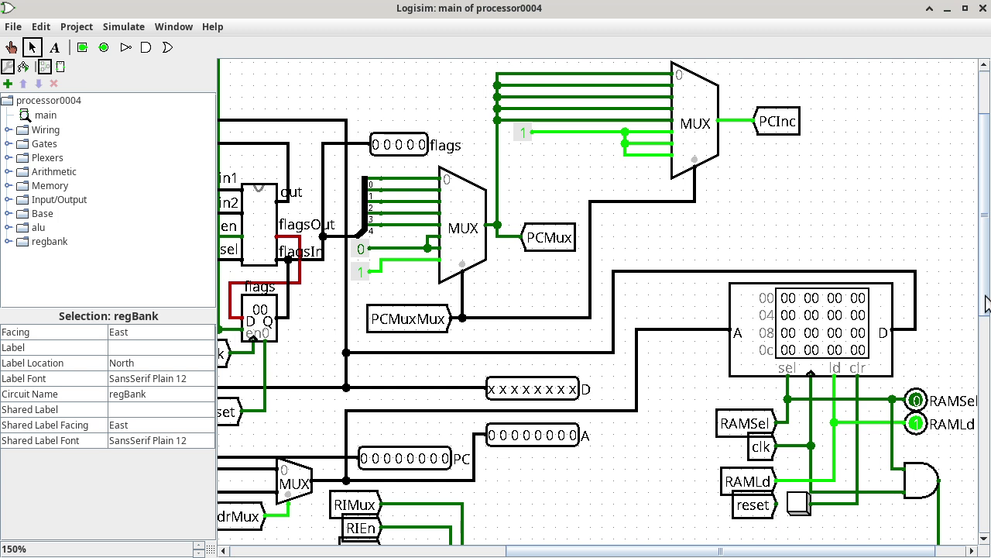
{"action": "scroll", "coordinate": [986, 302], "scroll_direction": "down", "scroll_amount": 10}
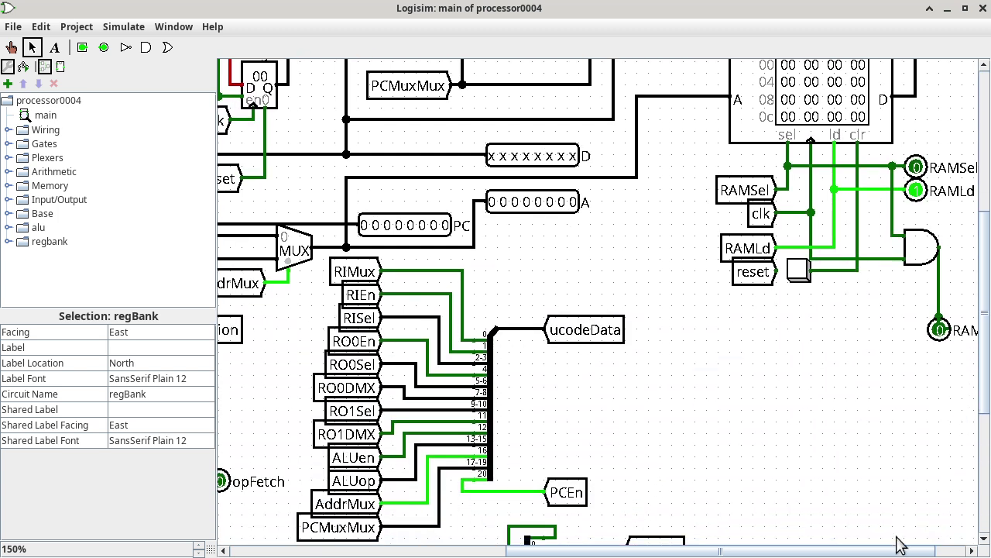
Select the multiplexer feeding the PC register, and probe its input 0 wire and its PCMux select line.
{"action": "left_click_drag", "start_coordinate": [883, 555], "coordinate": [606, 555]}
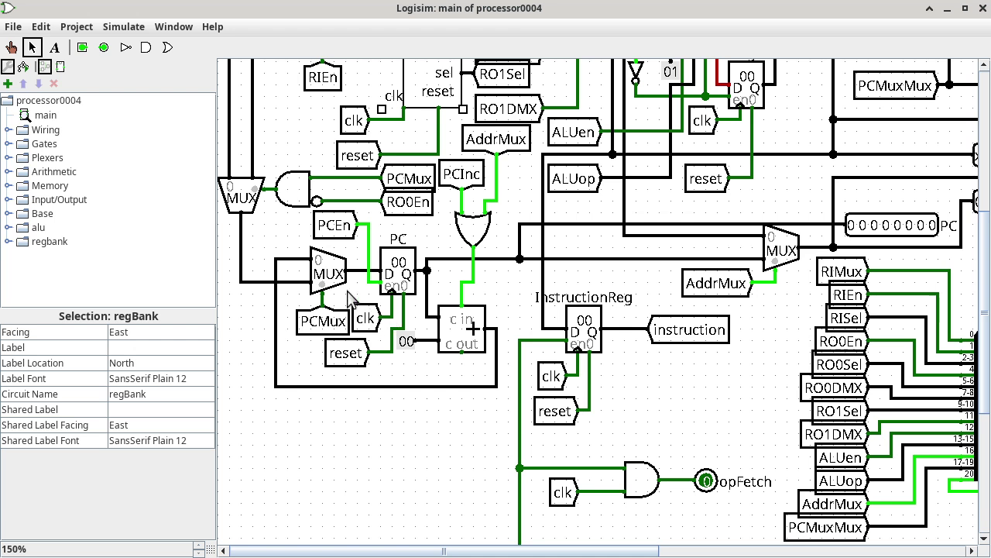
{"action": "left_click", "coordinate": [329, 258]}
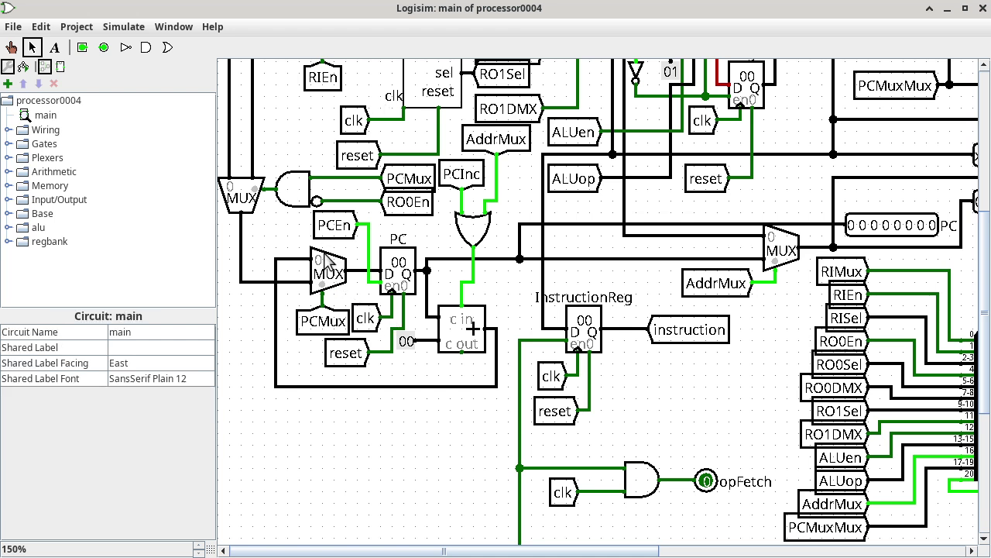
{"action": "left_click", "coordinate": [329, 261]}
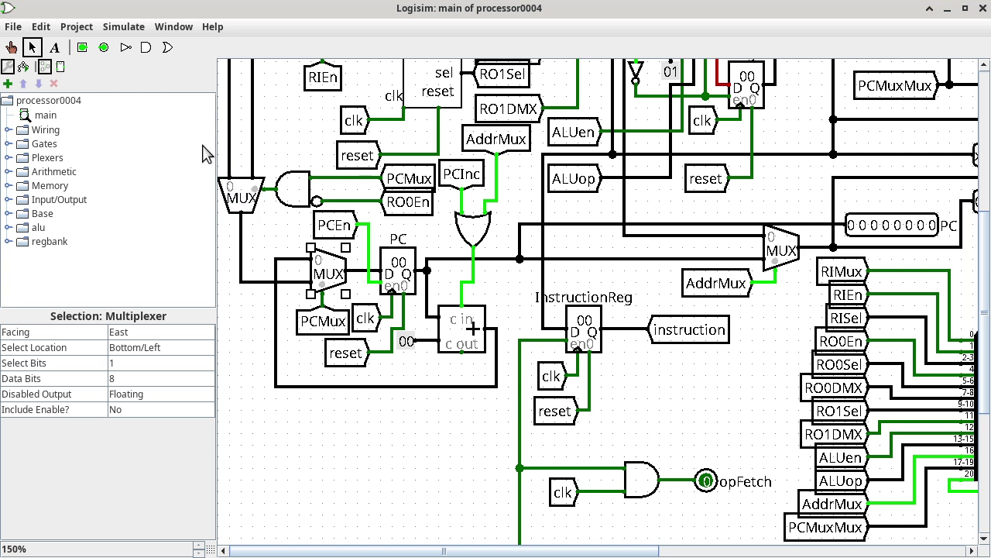
{"action": "left_click", "coordinate": [11, 47]}
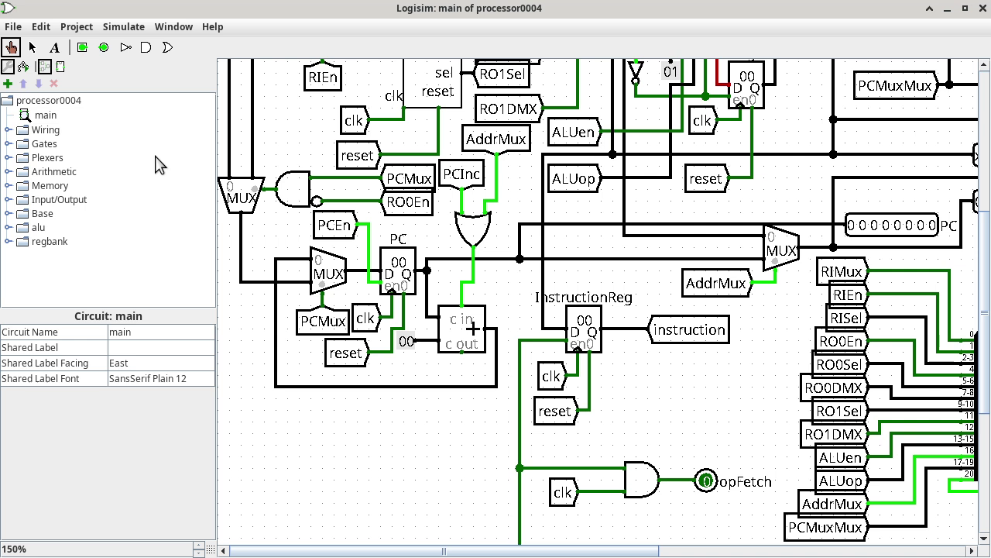
{"action": "left_click", "coordinate": [302, 259]}
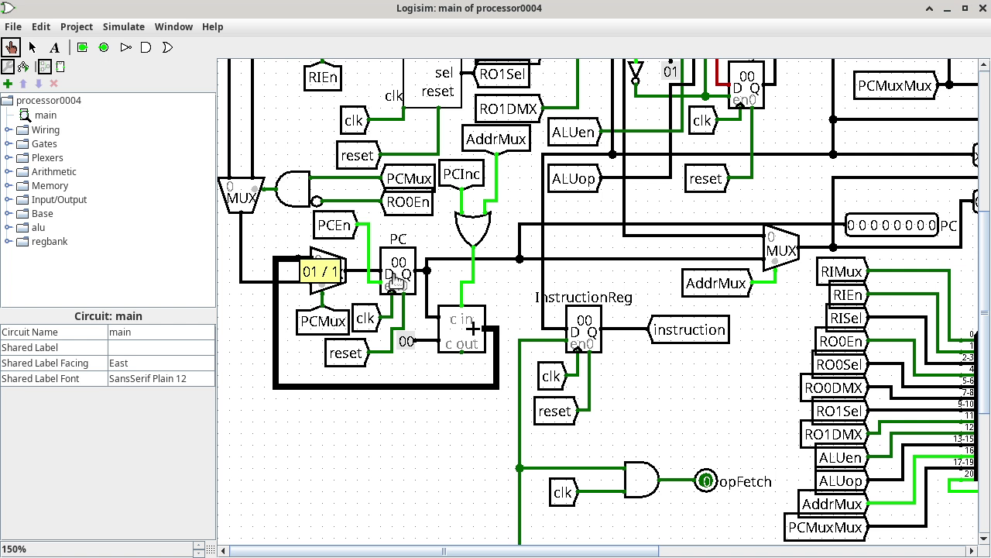
{"action": "left_click", "coordinate": [323, 302]}
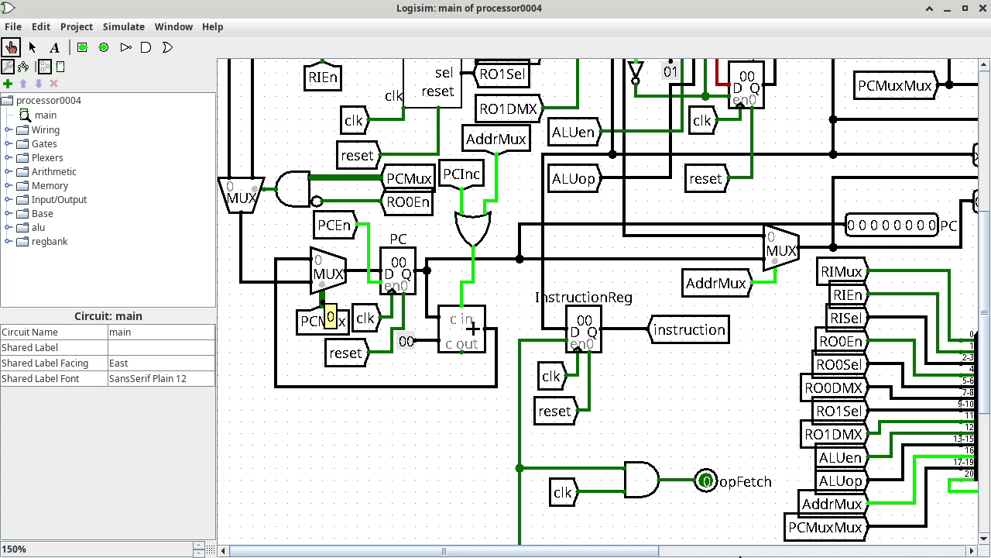
Probe the PCMuxMux select wire of the flags MUX, and trace it through the ucodeData splitter to the microcode ROM.
{"action": "left_click_drag", "start_coordinate": [626, 554], "coordinate": [889, 554]}
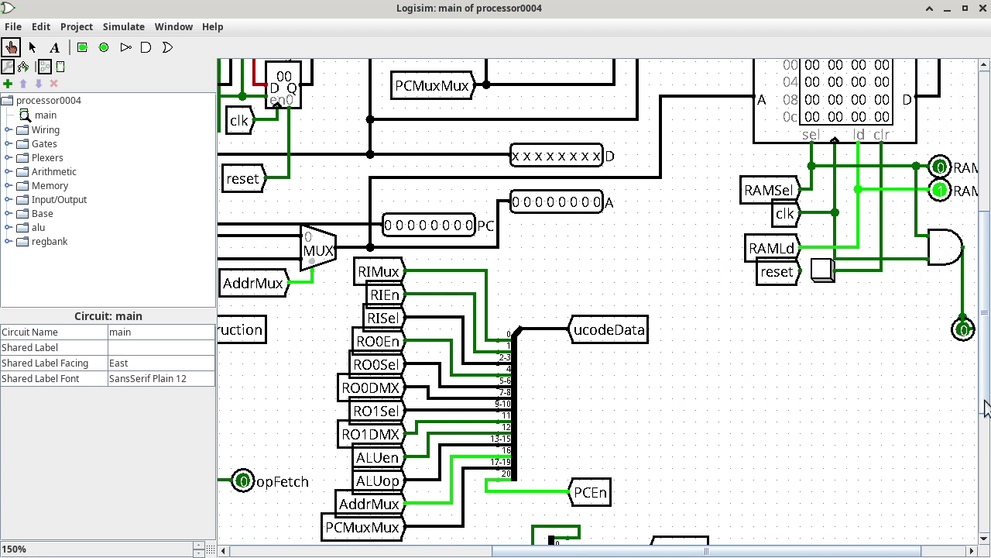
{"action": "left_click_drag", "start_coordinate": [988, 404], "coordinate": [989, 286]}
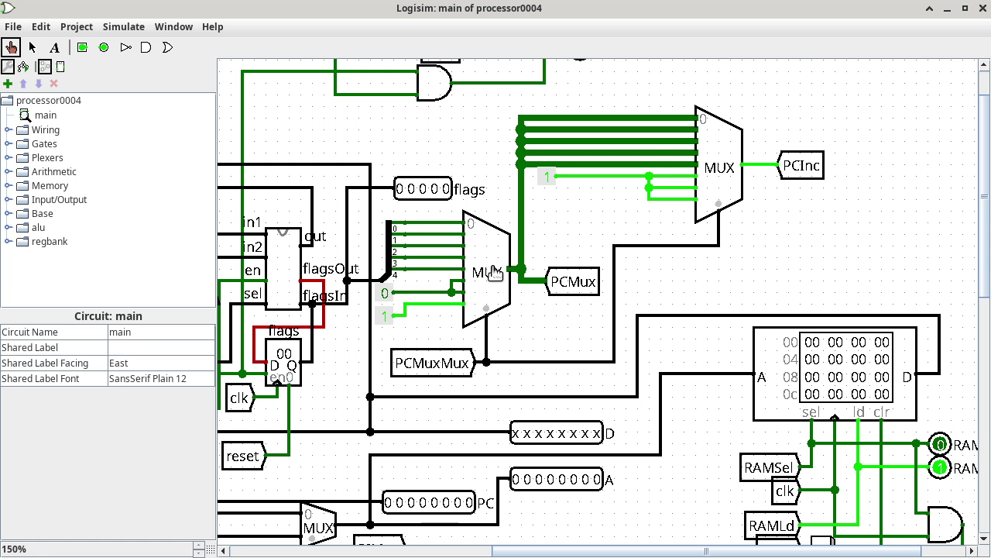
{"action": "left_click", "coordinate": [487, 321]}
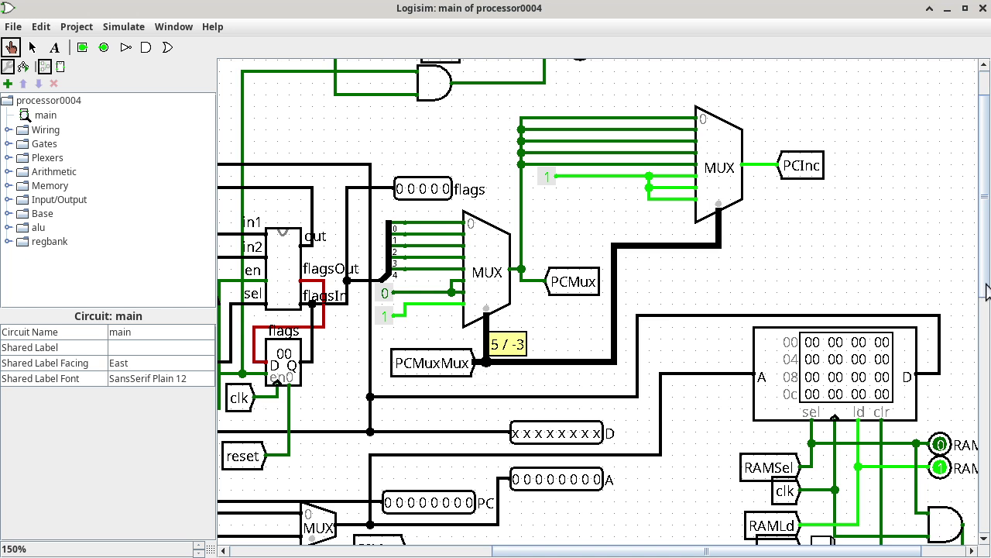
{"action": "left_click_drag", "start_coordinate": [988, 289], "coordinate": [984, 434]}
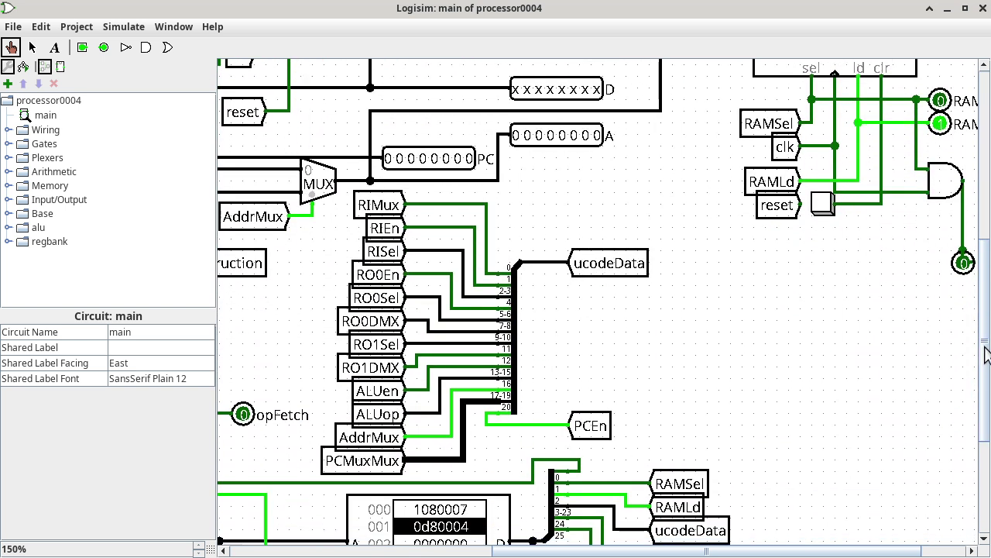
{"action": "left_click_drag", "start_coordinate": [986, 361], "coordinate": [985, 411]}
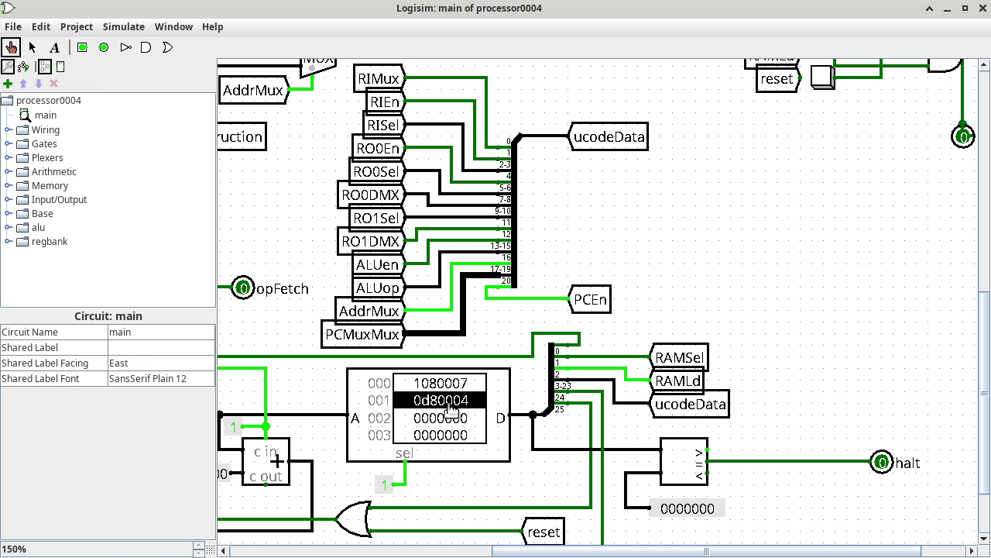
{"action": "left_click_drag", "start_coordinate": [629, 552], "coordinate": [373, 551]}
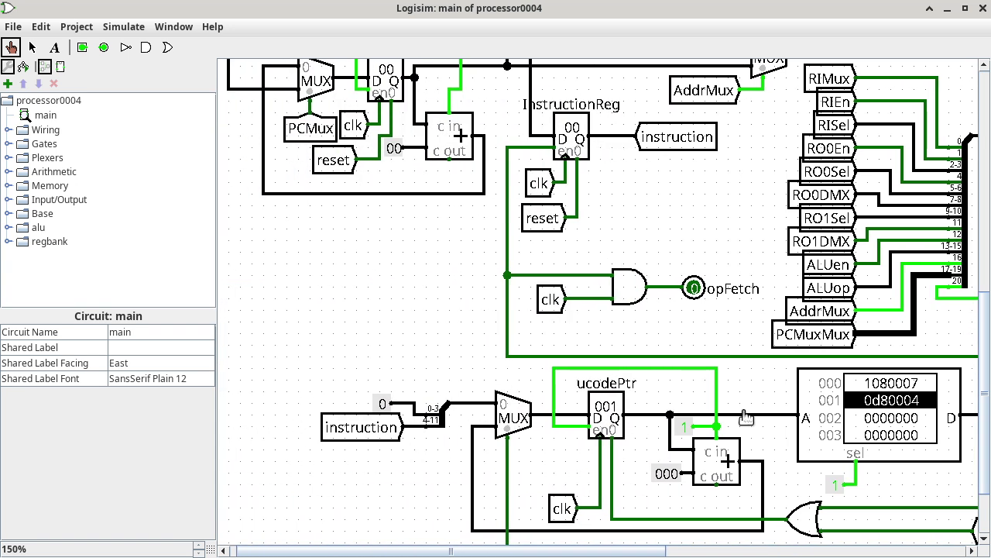
{"action": "left_click_drag", "start_coordinate": [982, 383], "coordinate": [982, 357]}
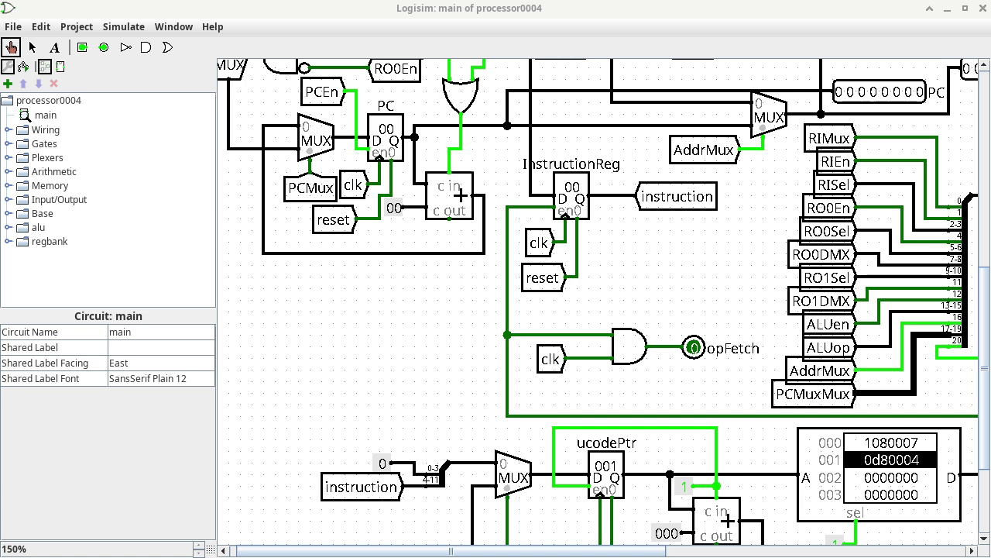
Review the `PC++` bullet in the Joplin note, return to Logisim and advance the simulation clock by one tick.
{"action": "left_click_drag", "start_coordinate": [465, 554], "coordinate": [607, 34]}
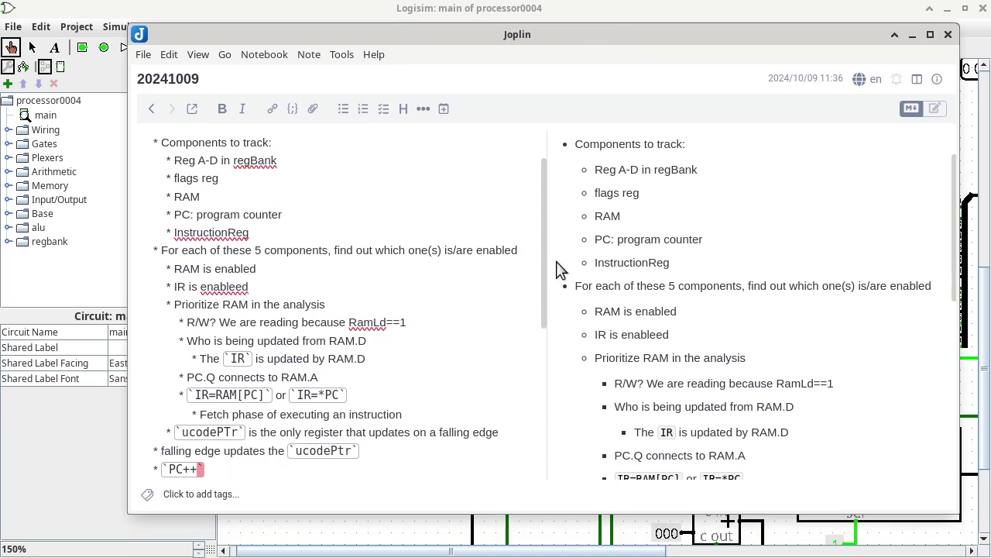
{"action": "left_click_drag", "start_coordinate": [545, 281], "coordinate": [560, 361]}
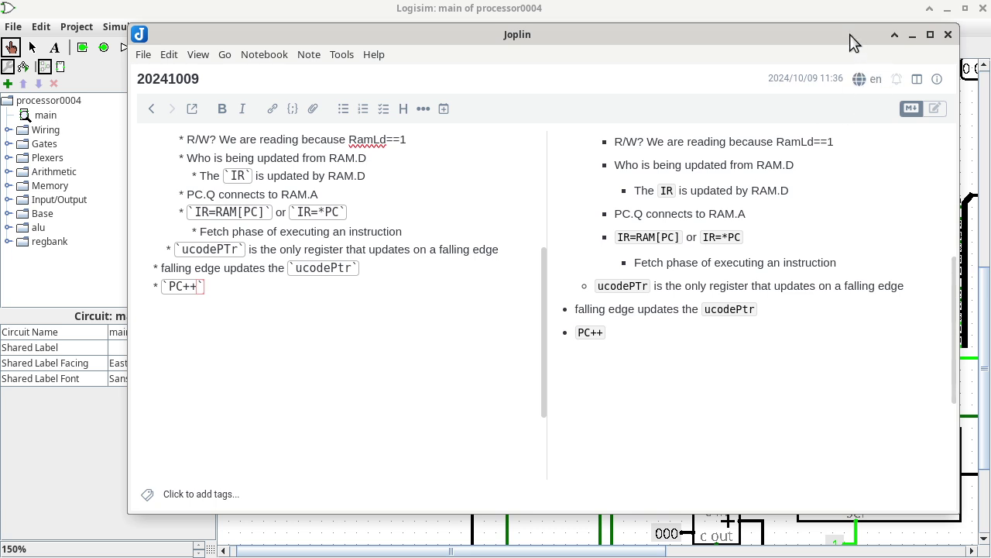
{"action": "left_click", "coordinate": [913, 35]}
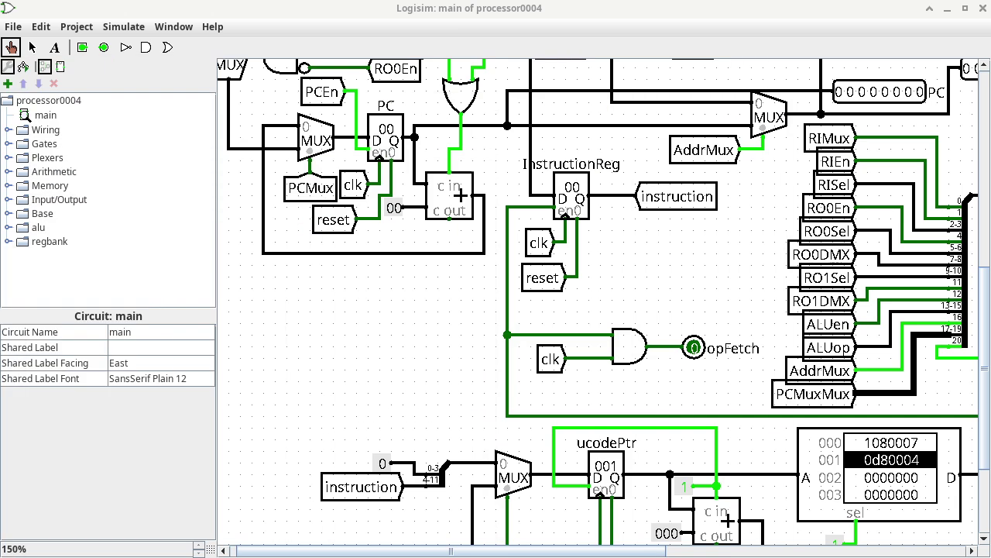
{"action": "left_click", "coordinate": [677, 95]}
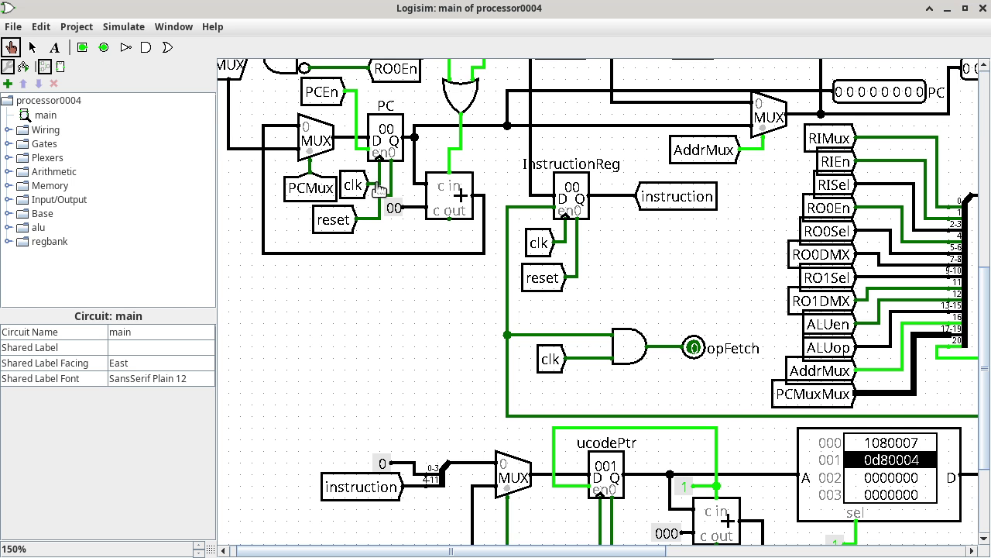
{"action": "key", "text": "ctrl+t"}
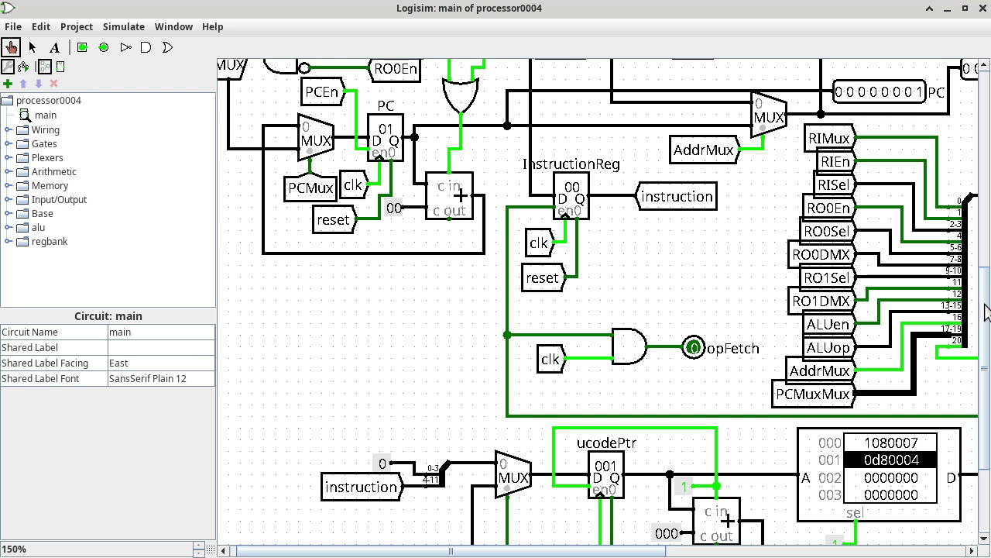
Probe the ucodePtr MUX's select line, trace it to the microcode ROM's output splitter, and probe the MUX's input 0 wire.
{"action": "left_click_drag", "start_coordinate": [986, 311], "coordinate": [990, 357]}
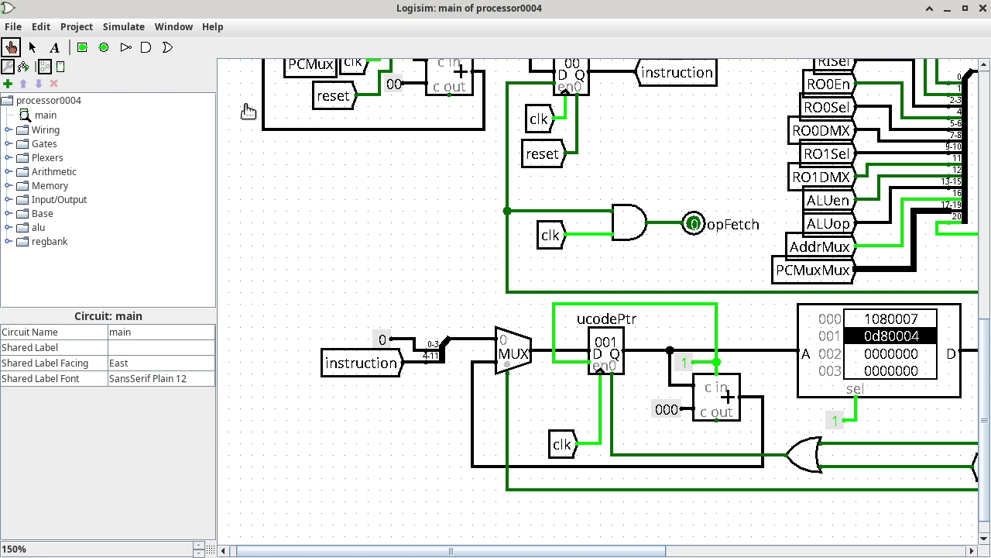
{"action": "left_click", "coordinate": [508, 436]}
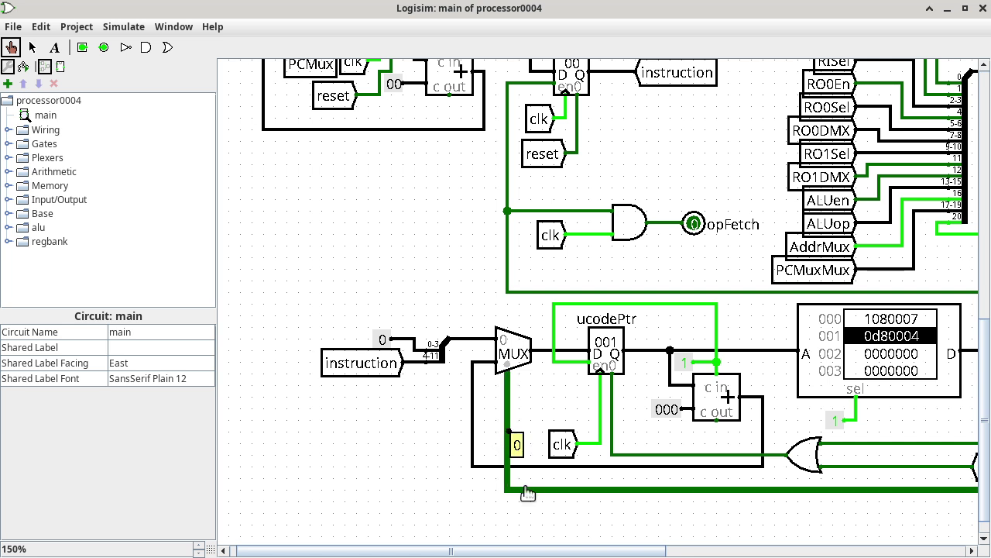
{"action": "left_click_drag", "start_coordinate": [582, 550], "coordinate": [720, 496]}
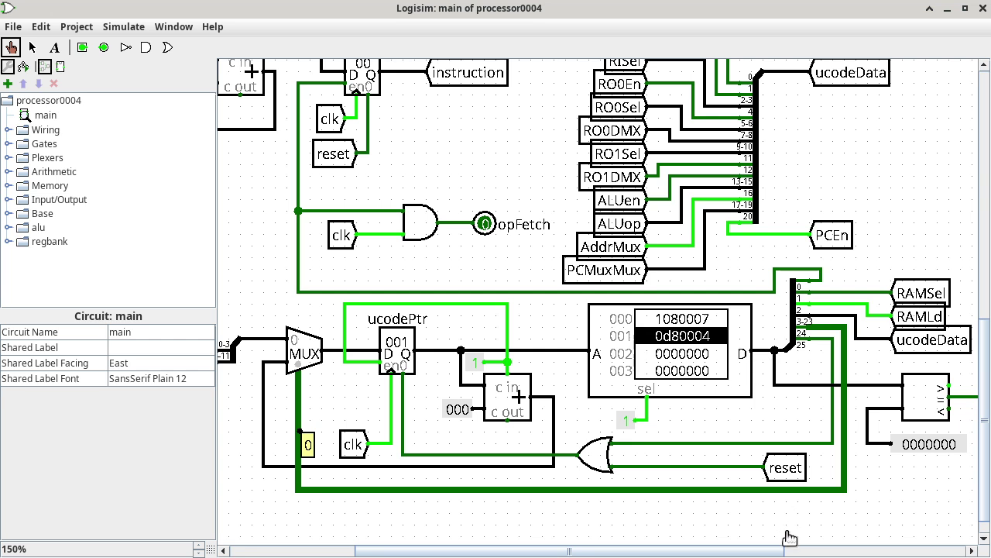
{"action": "left_click_drag", "start_coordinate": [763, 552], "coordinate": [663, 549]}
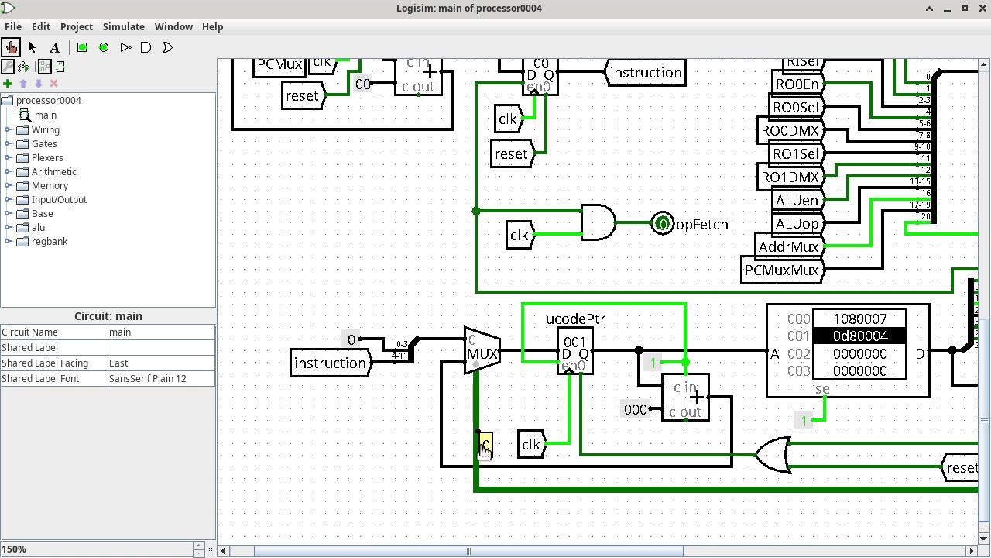
{"action": "left_click", "coordinate": [436, 343]}
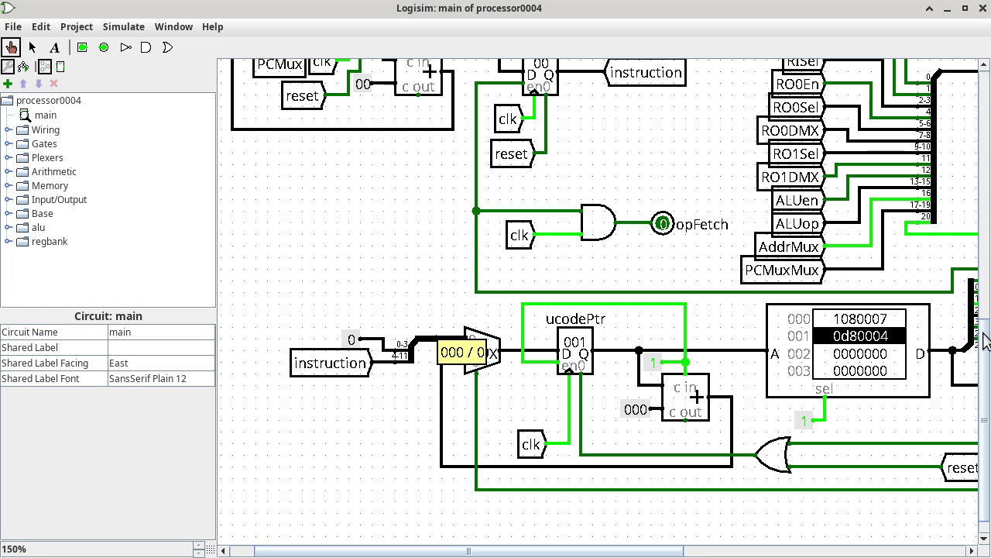
{"action": "left_click_drag", "start_coordinate": [984, 340], "coordinate": [988, 302]}
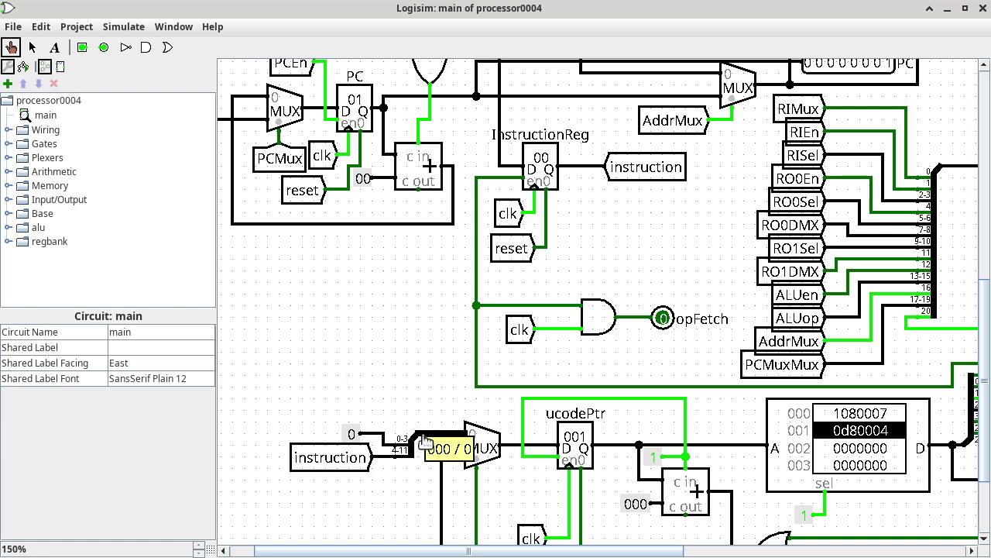
Examine at 300% zoom how the splitter combines the constant 0 and the instruction bits into the ucodePtr MUX's upper input.
{"action": "left_click", "coordinate": [33, 47]}
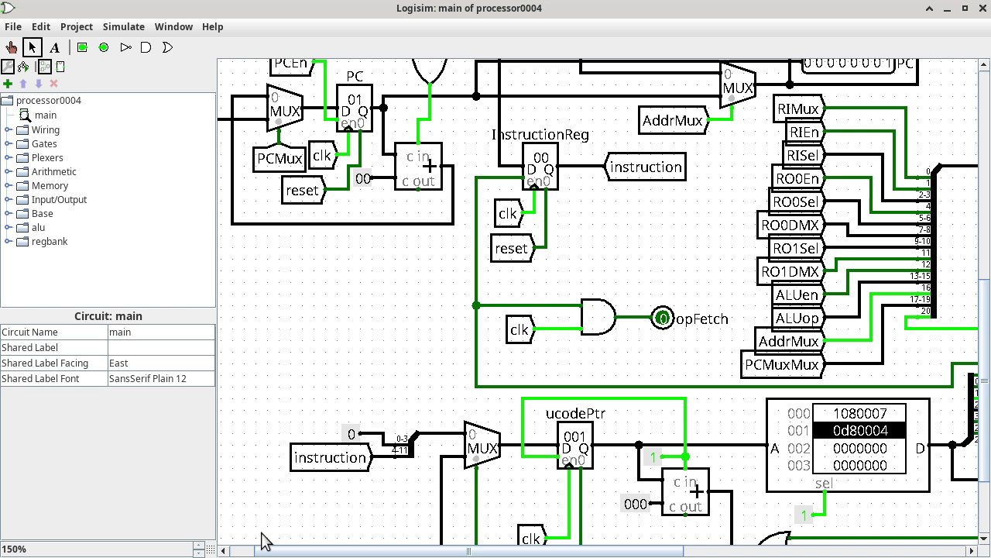
{"action": "left_click", "coordinate": [199, 545]}
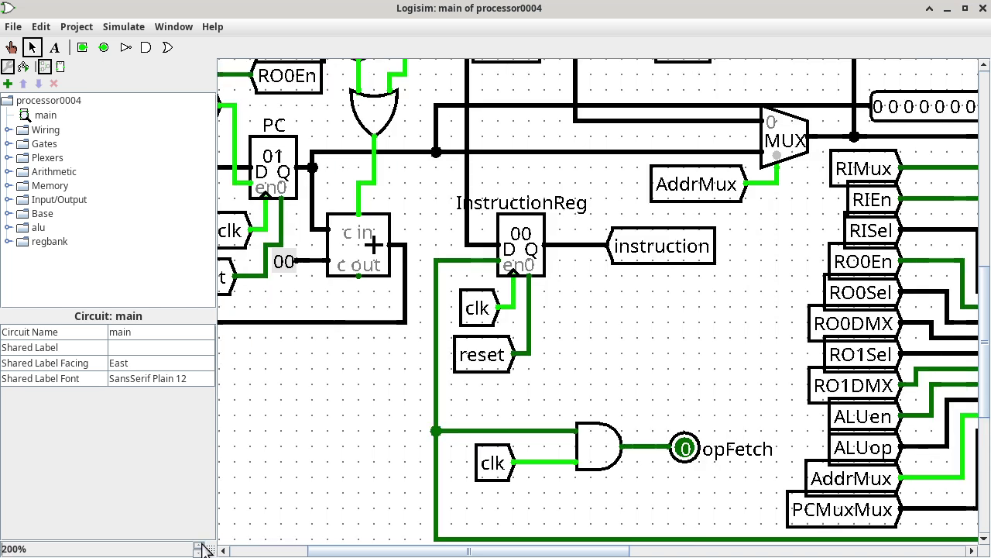
{"action": "left_click", "coordinate": [199, 545]}
{"action": "left_click", "coordinate": [199, 545]}
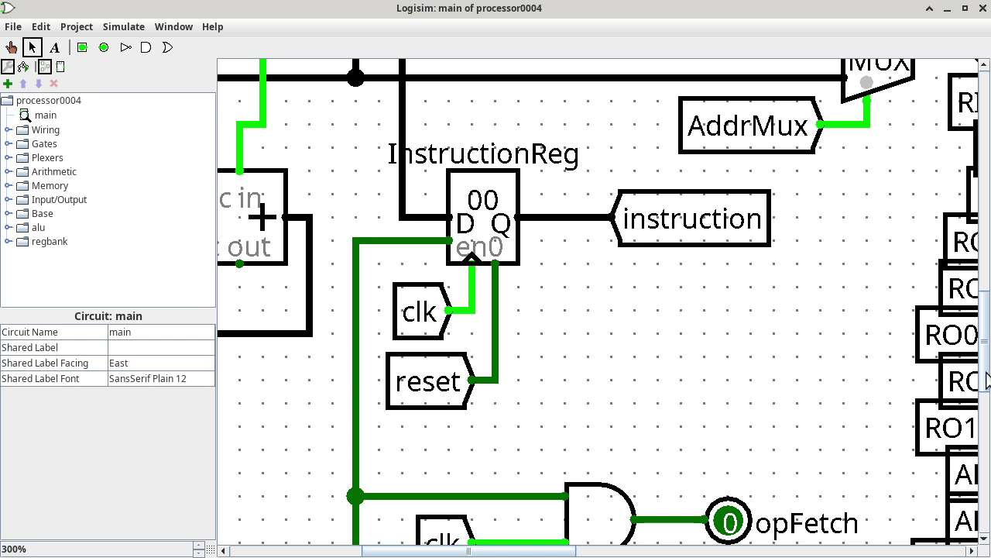
{"action": "scroll", "coordinate": [986, 395], "scroll_direction": "down", "scroll_amount": 3}
{"action": "scroll", "coordinate": [986, 411], "scroll_direction": "down", "scroll_amount": 6}
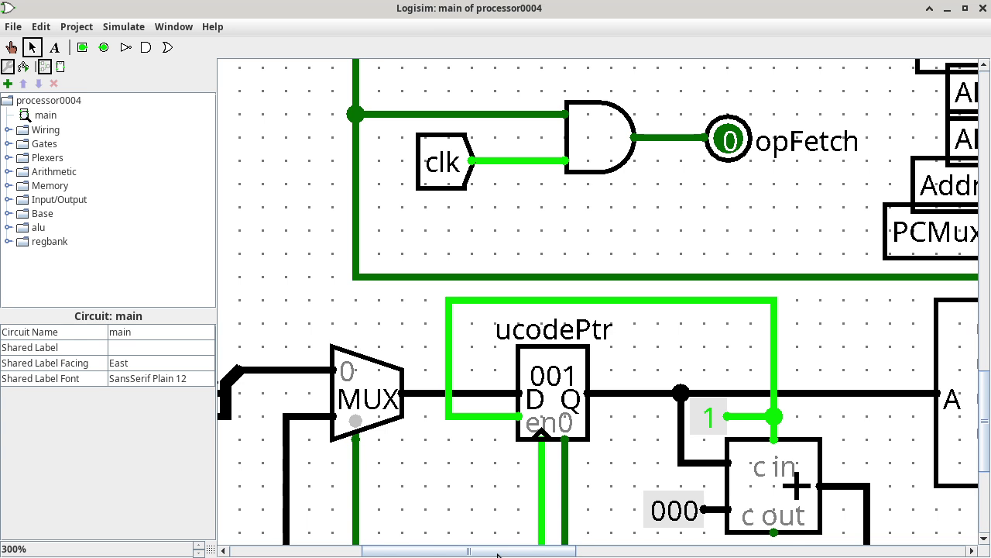
{"action": "left_click_drag", "start_coordinate": [498, 554], "coordinate": [424, 550]}
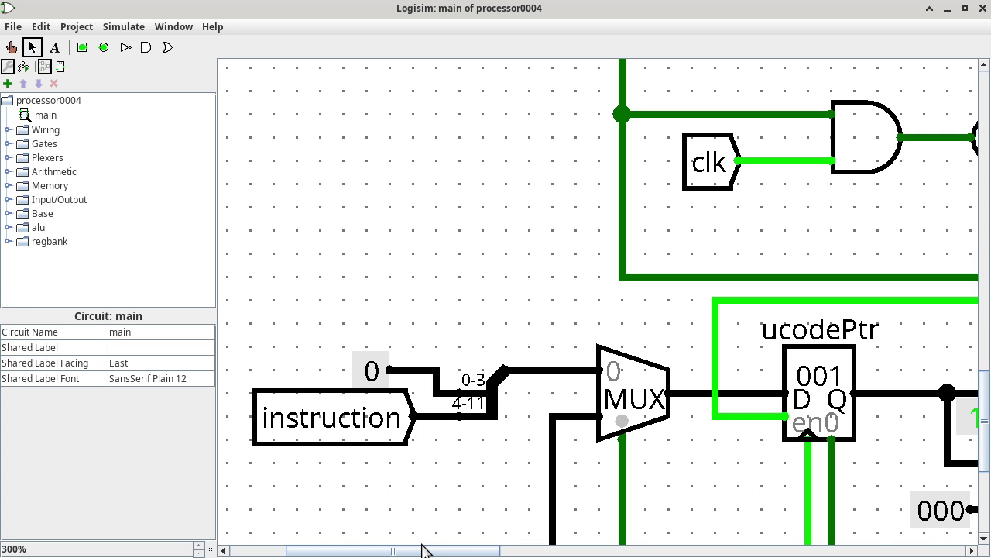
Return to 150% zoom and probe the wire from InstructionReg's output to the instruction tunnel.
{"action": "left_click", "coordinate": [199, 553]}
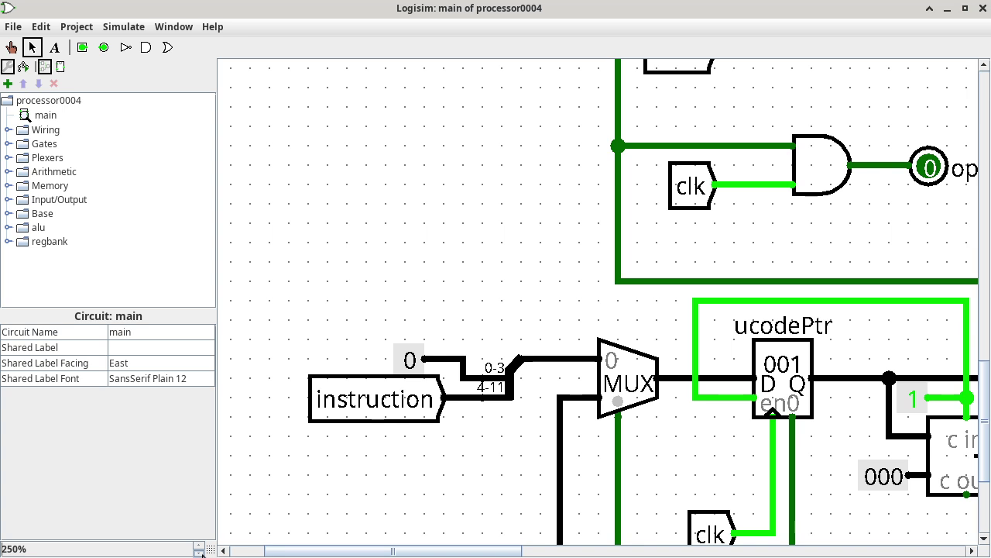
{"action": "left_click", "coordinate": [199, 554]}
{"action": "left_click", "coordinate": [199, 553]}
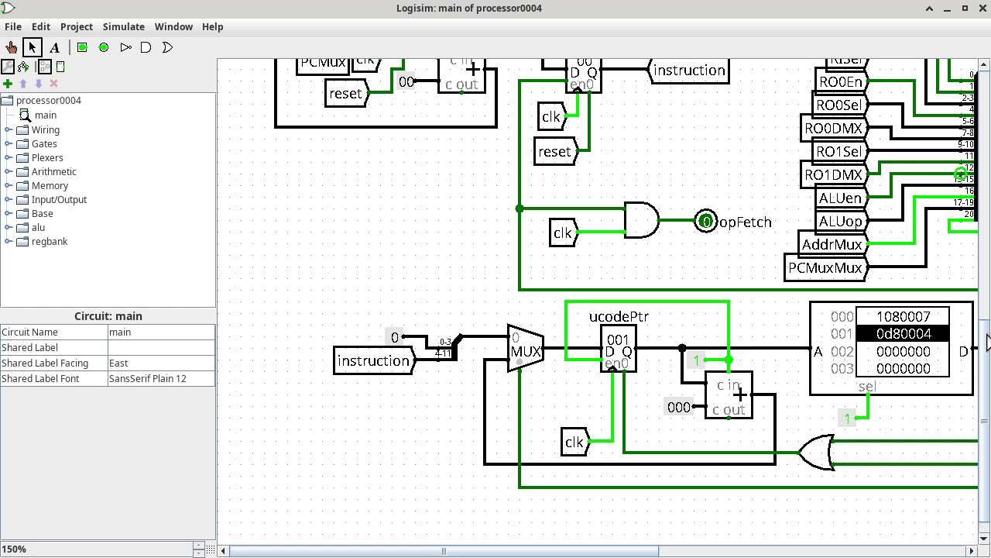
{"action": "scroll", "coordinate": [984, 335], "scroll_direction": "up", "scroll_amount": 2}
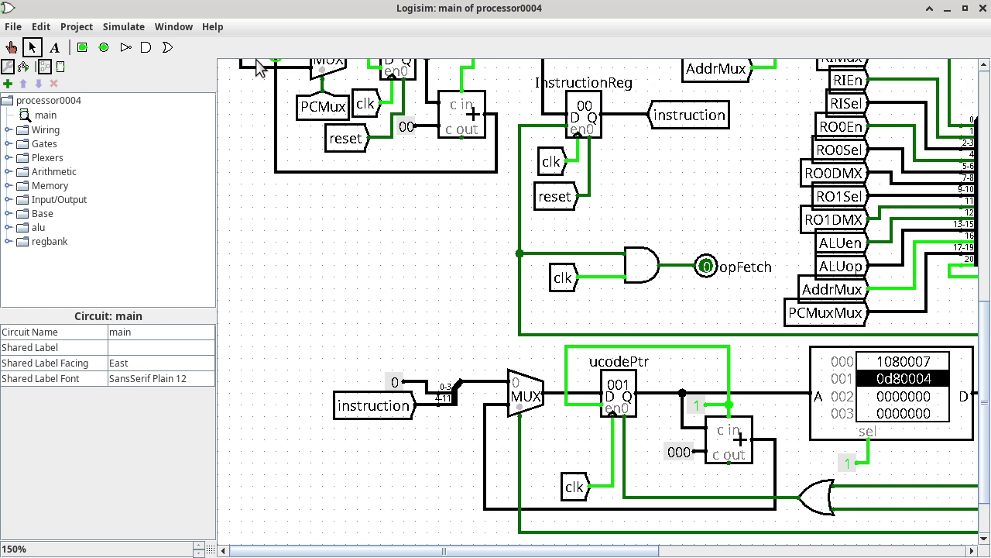
{"action": "left_click", "coordinate": [12, 48]}
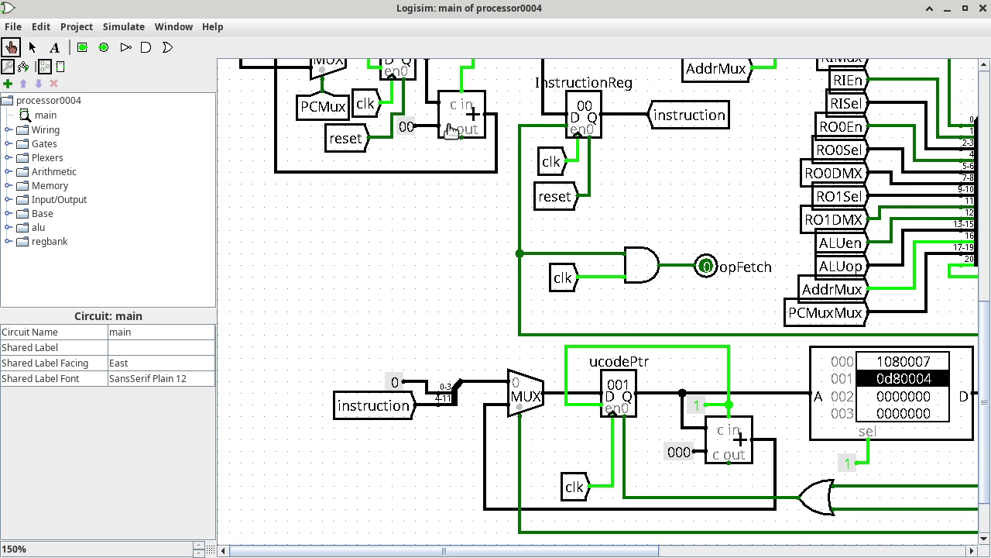
{"action": "left_click", "coordinate": [624, 117]}
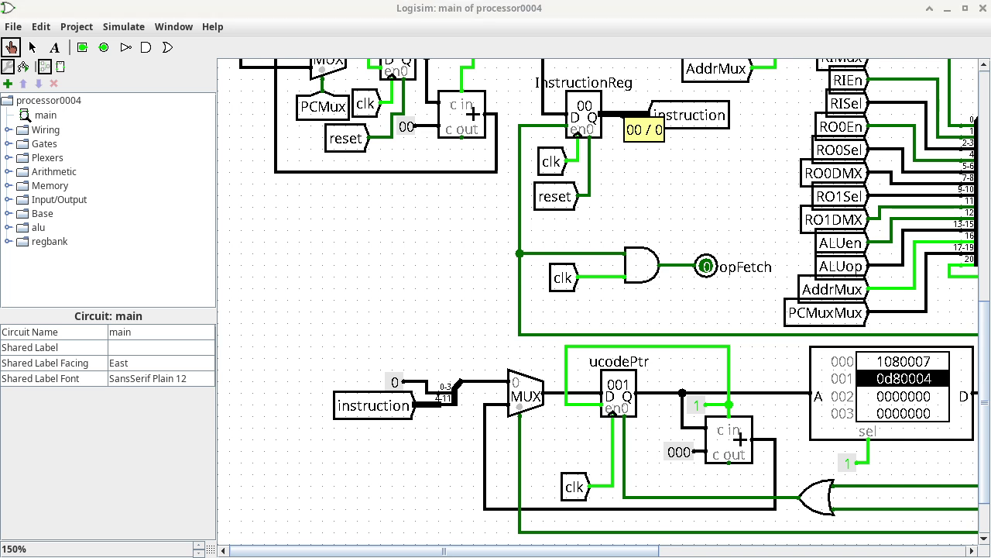
Switch to the Joplin note and start a new bullet after `PC++` with the text "`ucodePtr=".
{"action": "left_click_drag", "start_coordinate": [46, 353], "coordinate": [754, 50]}
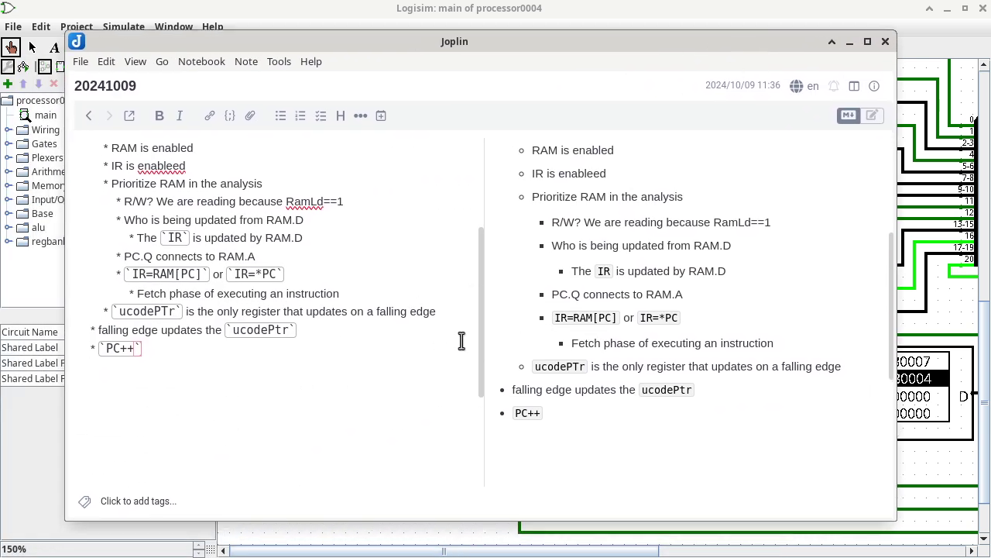
{"action": "scroll", "coordinate": [480, 351], "scroll_direction": "down", "scroll_amount": 1}
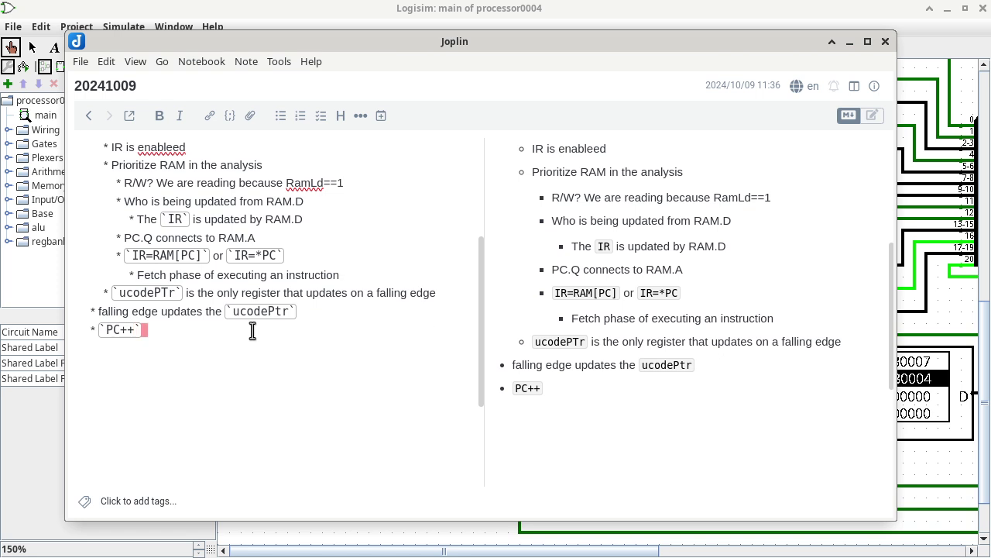
{"action": "key", "text": "Return"}
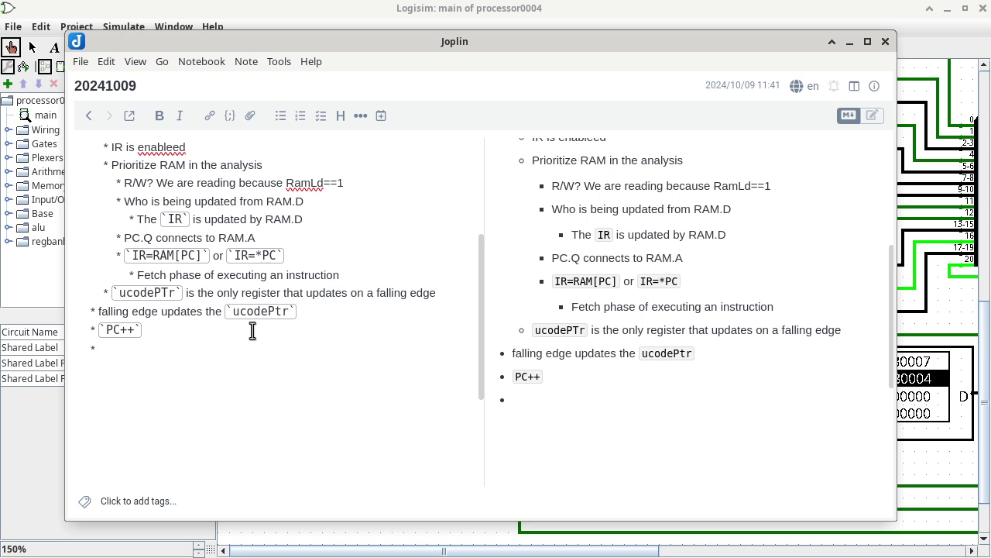
{"action": "type", "text": "`ucode"}
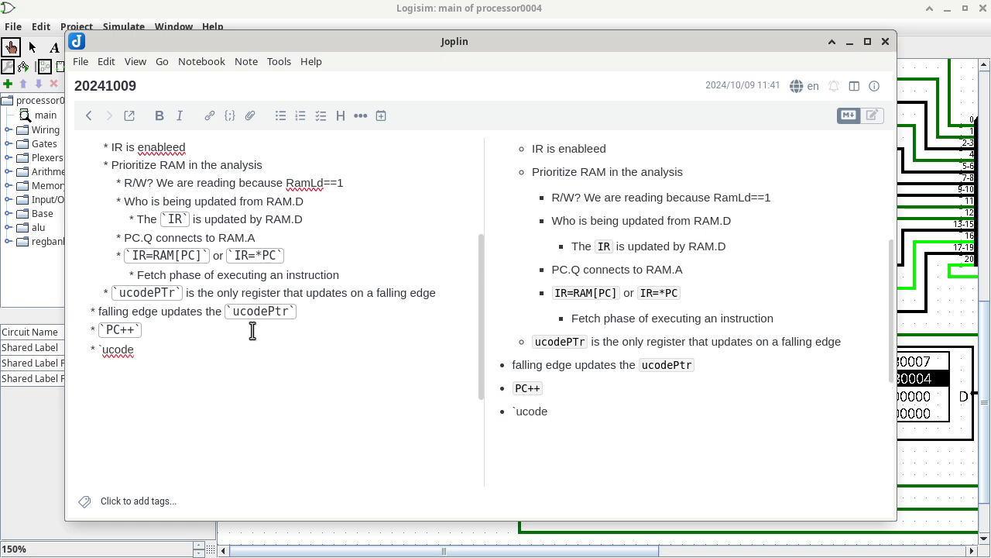
{"action": "type", "text": "Ptr ="}
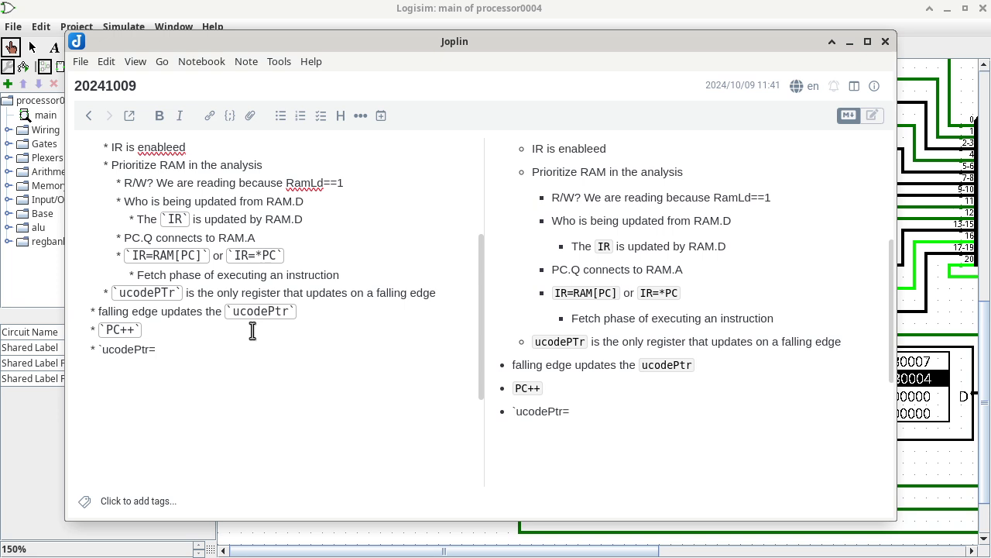